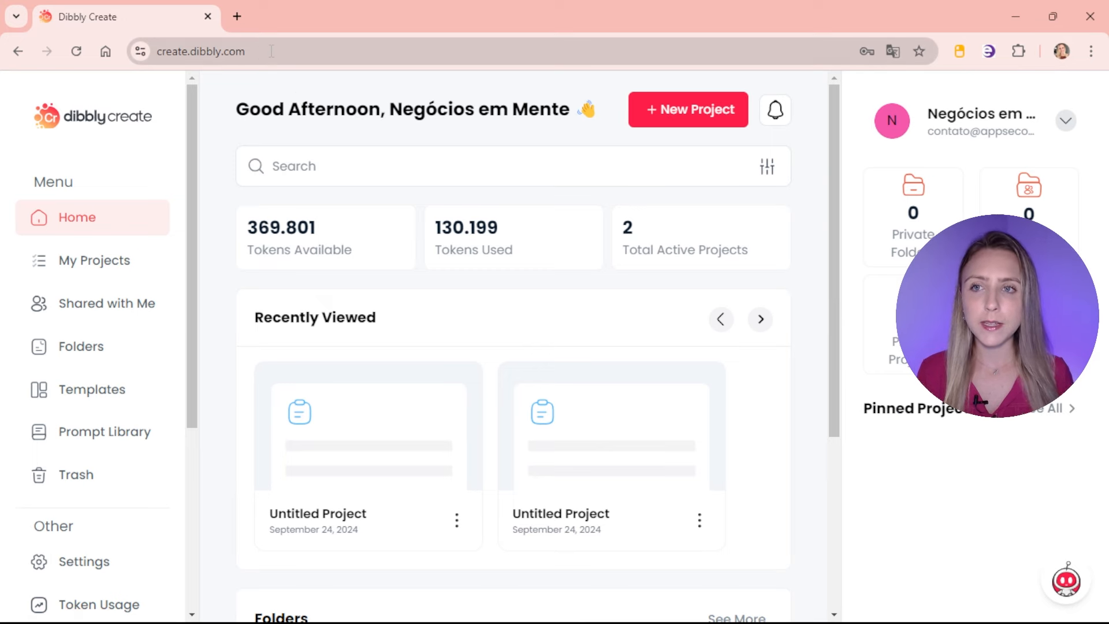
click(271, 51)
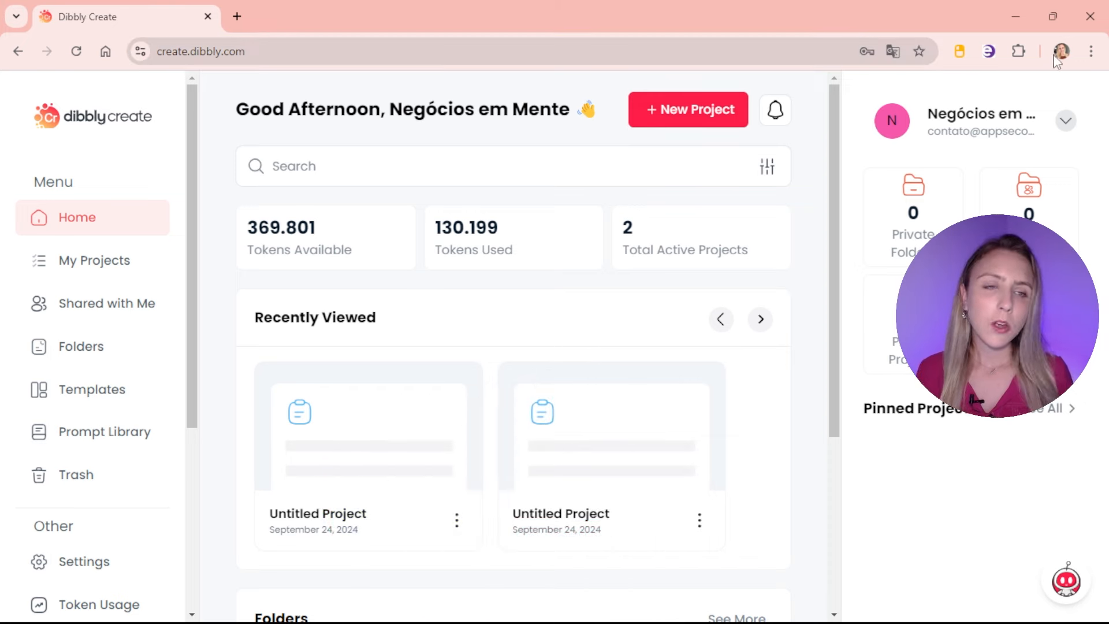
click(1098, 55)
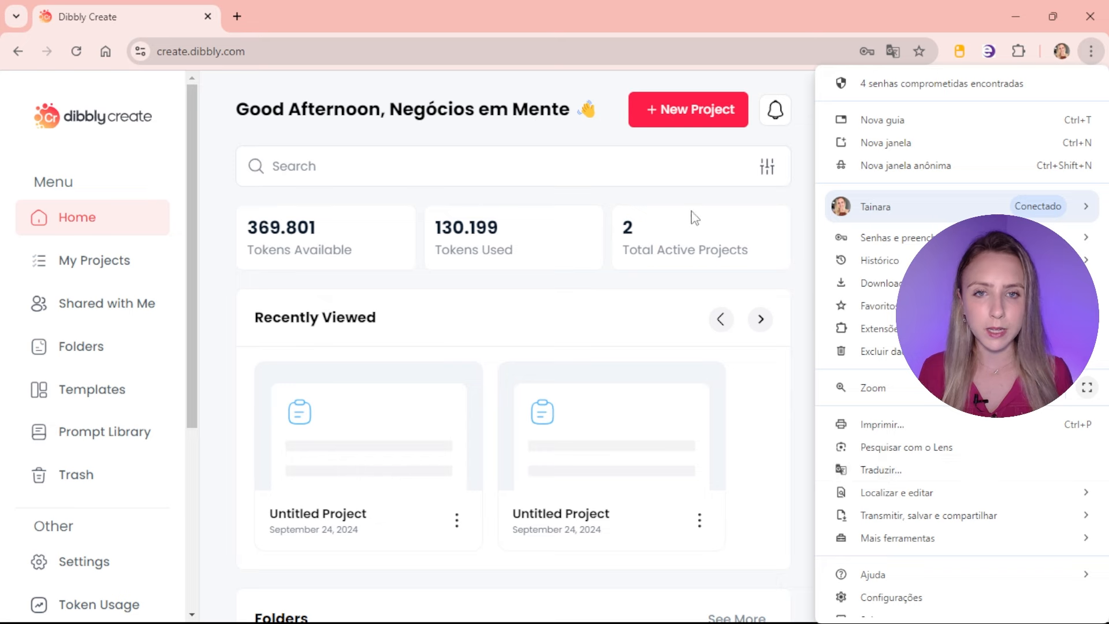
click(686, 188)
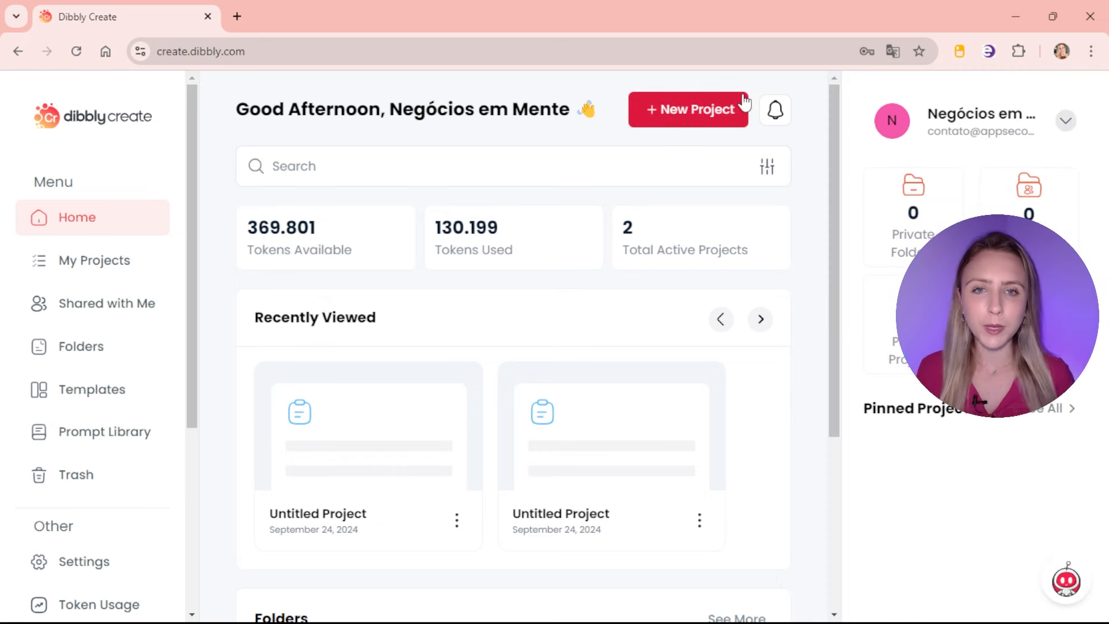
Step: Create a new project and rename it "Produtividade"
click(661, 120)
click(174, 217)
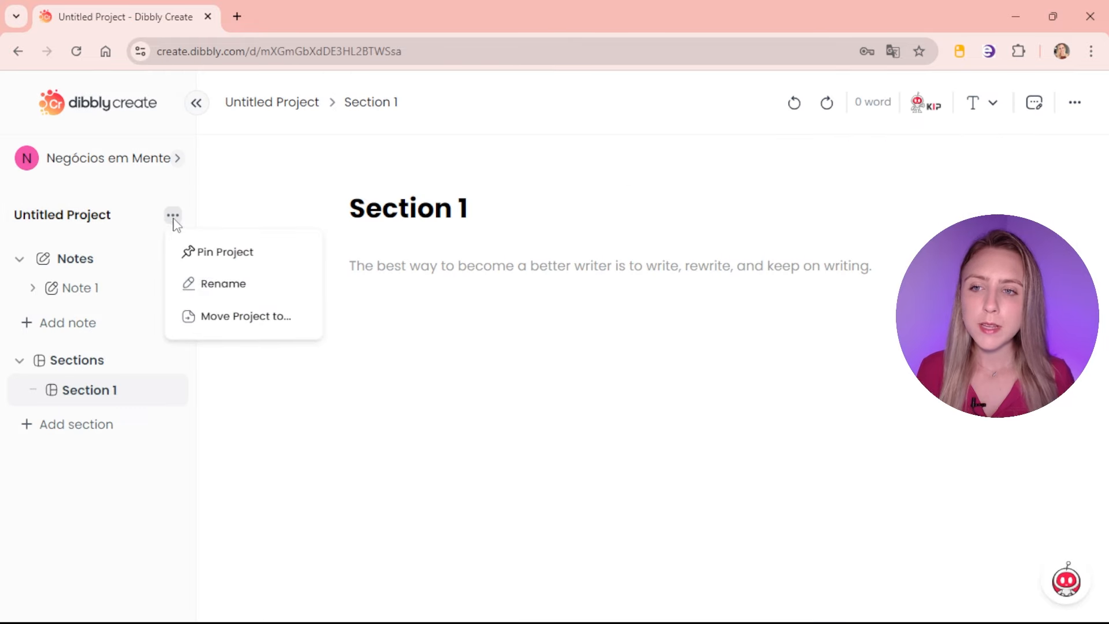
click(219, 284)
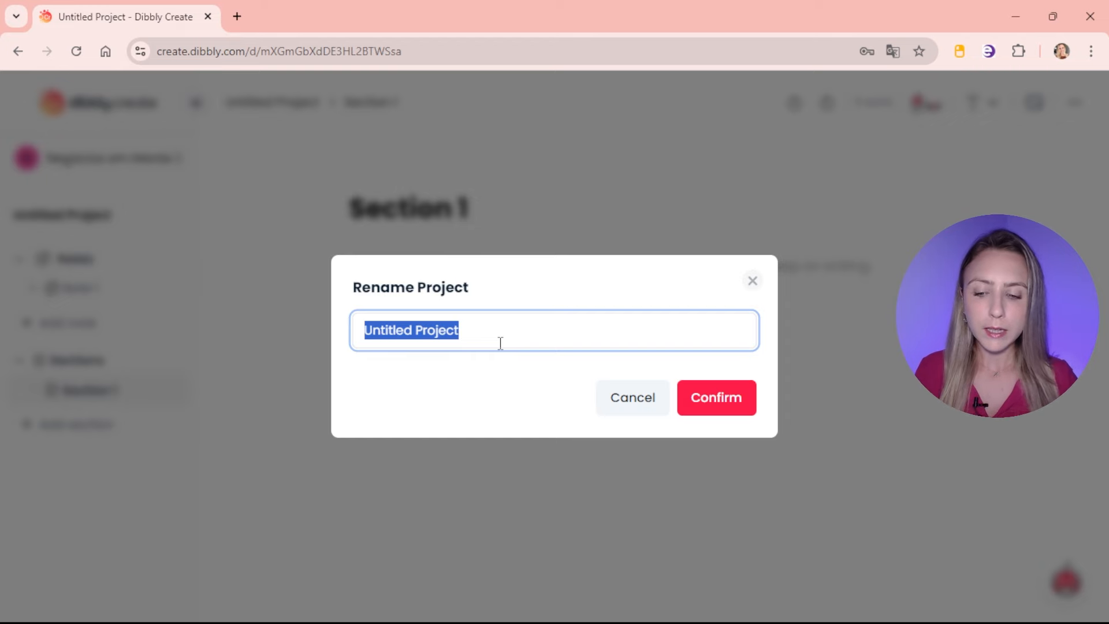
text(Produtividade)
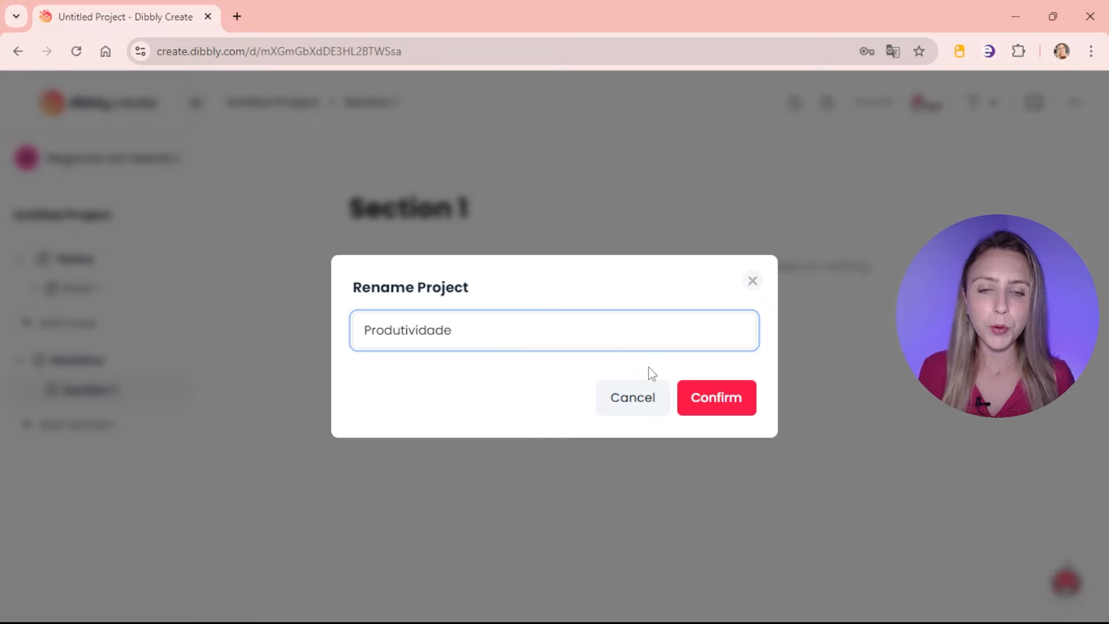
click(729, 401)
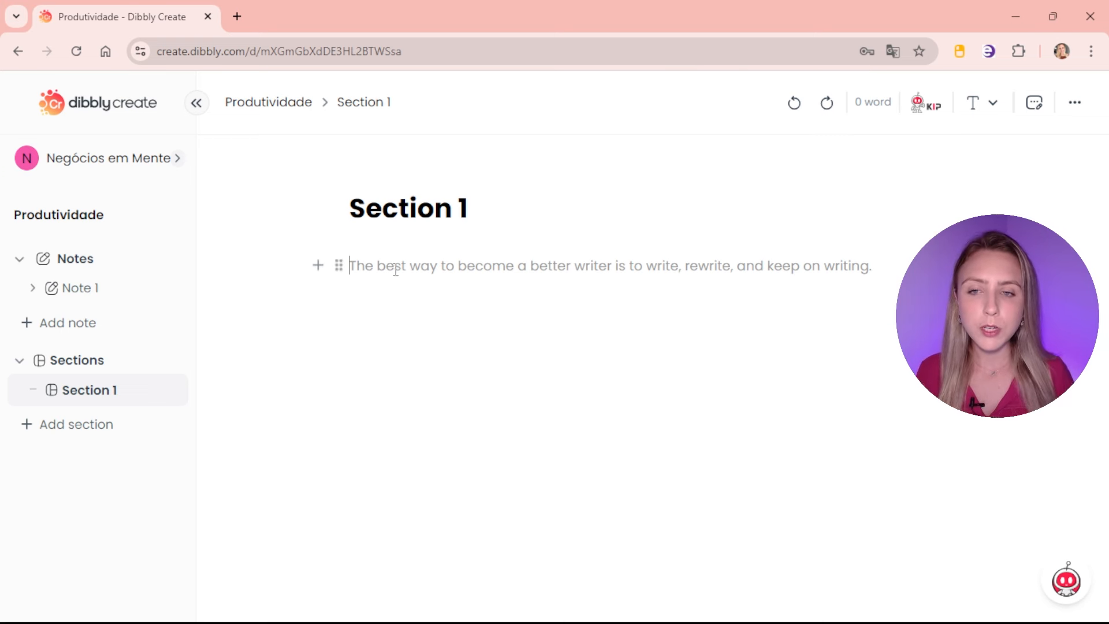
Step: Enter the placeholder text "hfsfksjfls" in the body of Section 1 and call up the KIP writing assistant on it
text(hfsfksjfjs)
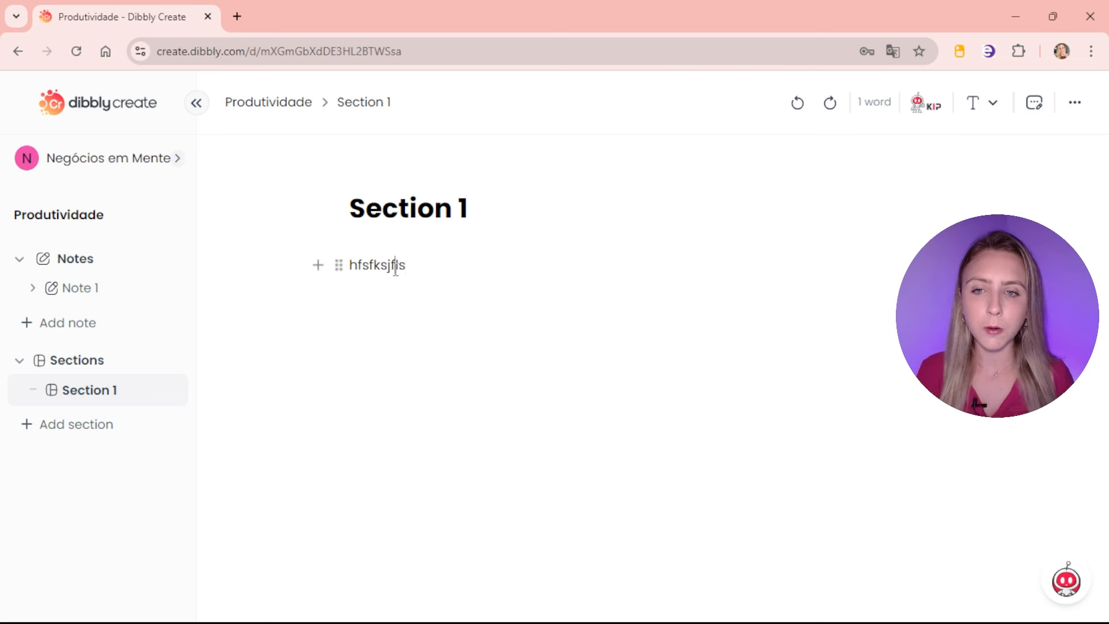
double_click(396, 270)
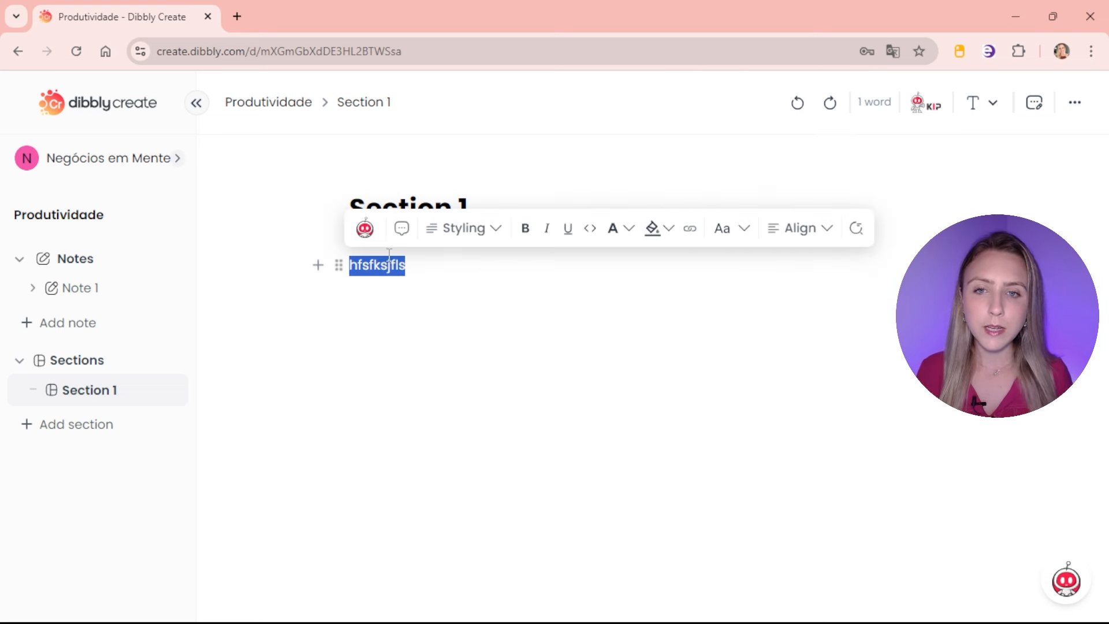
click(365, 229)
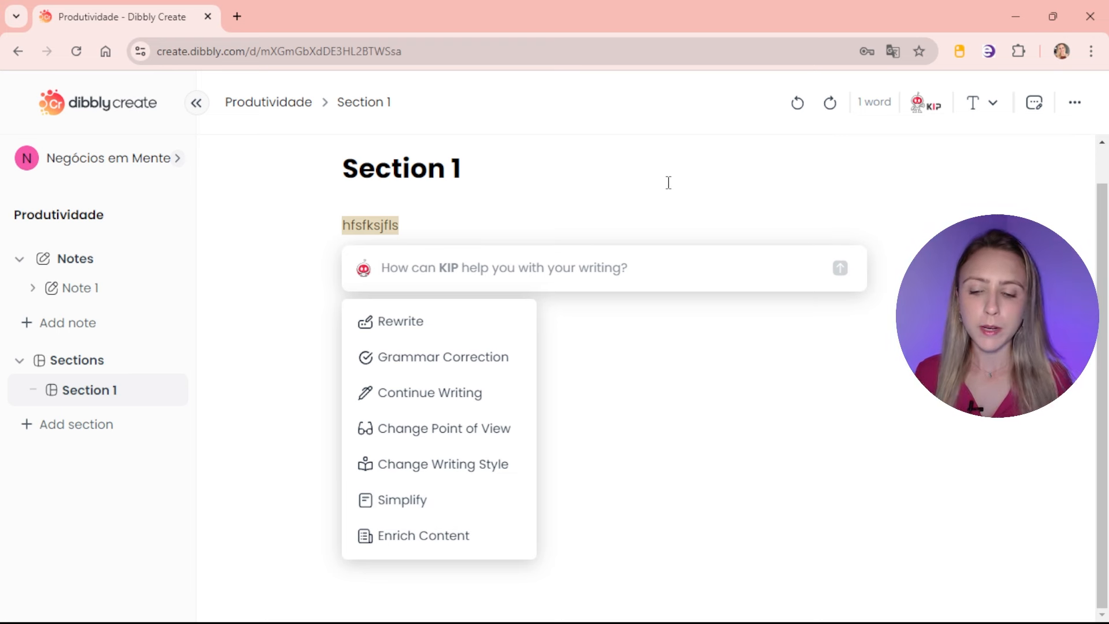
Step: Prompt KIP with "Escreva a introdução de um livro que fala sobre produtividade no trabalho, como trabalhar menos e produzir mais" and insert the generated text
text(Escreva a introd)
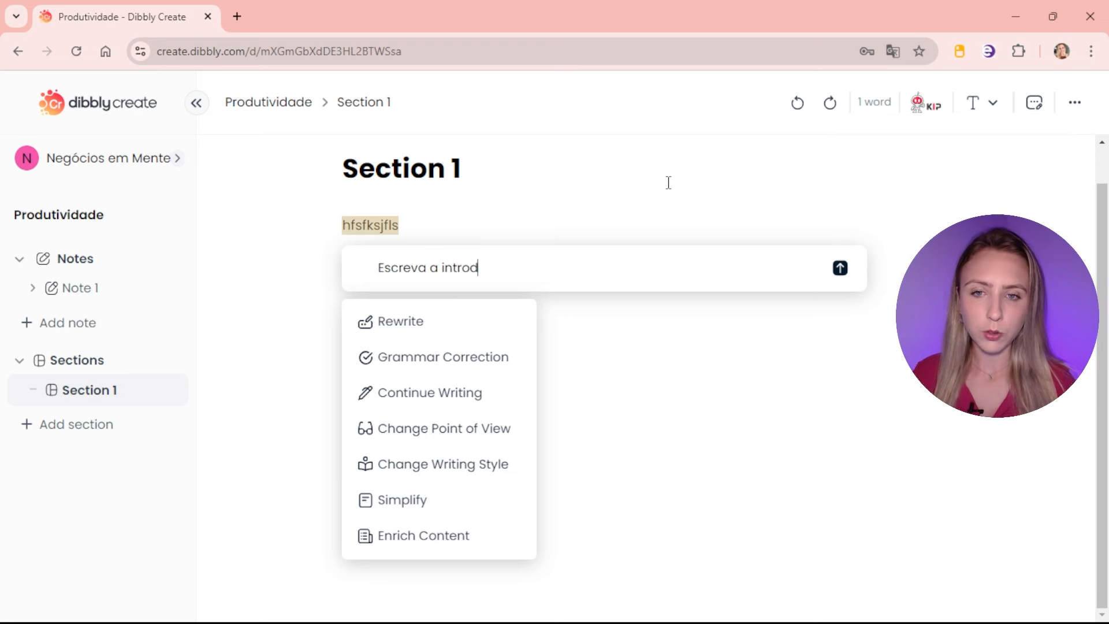
text(ução de um livro que fa)
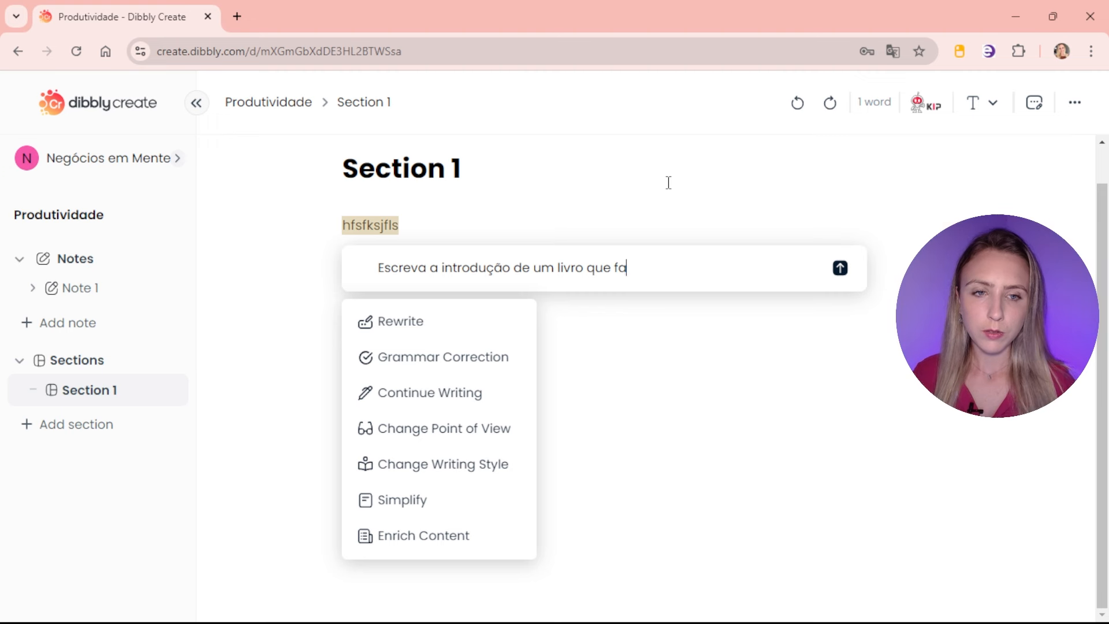
text(la sobre produti)
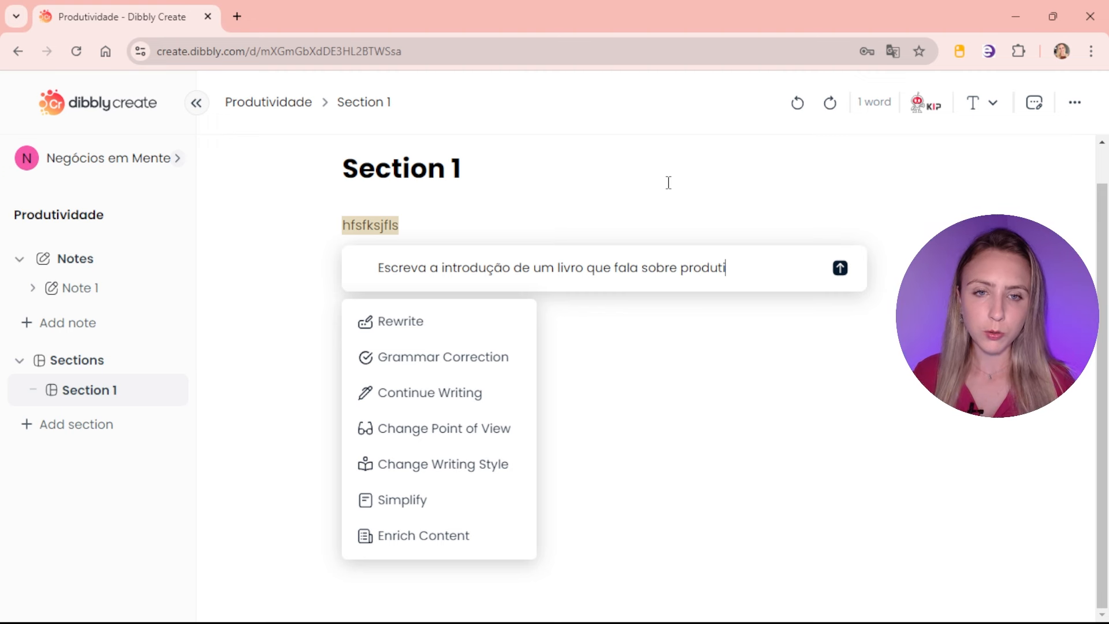
text(vidade no trabal)
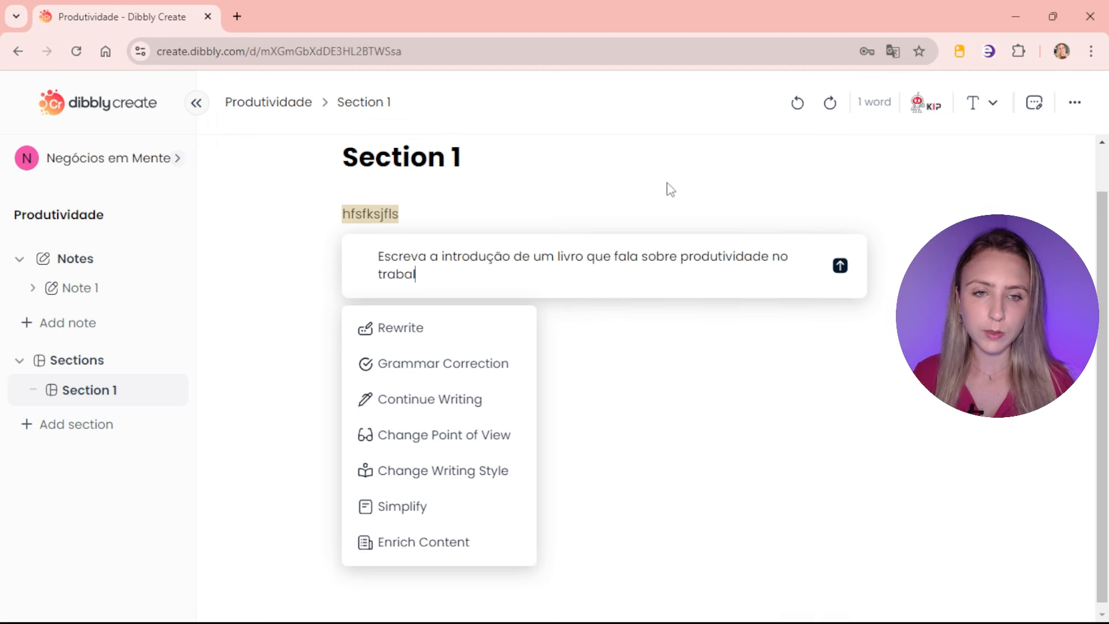
text(ho, como trabalhar me)
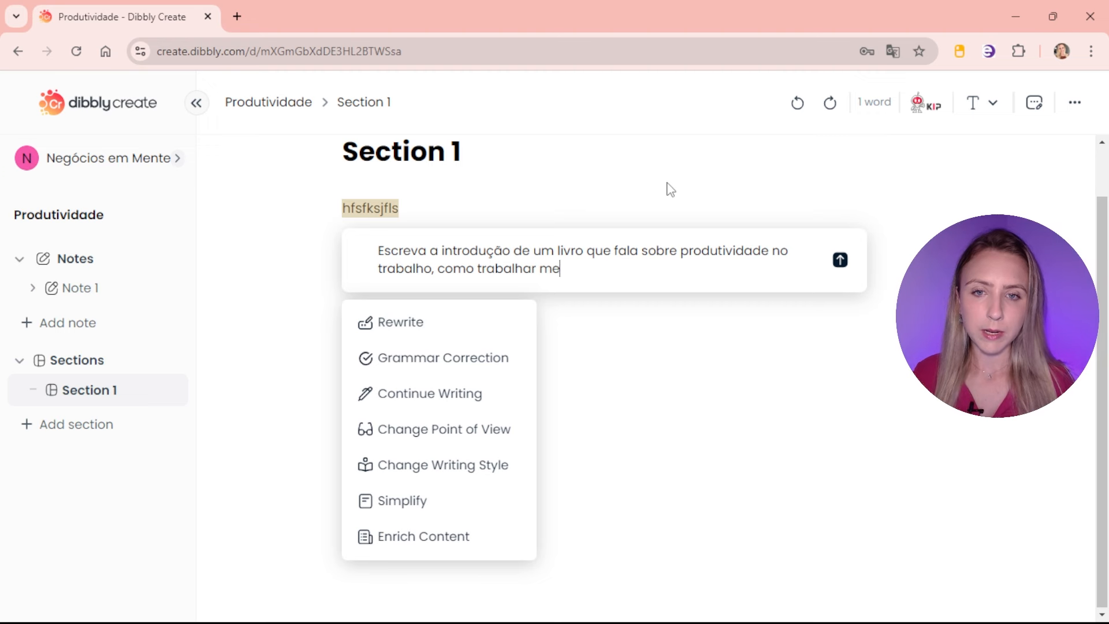
text(nos e produz)
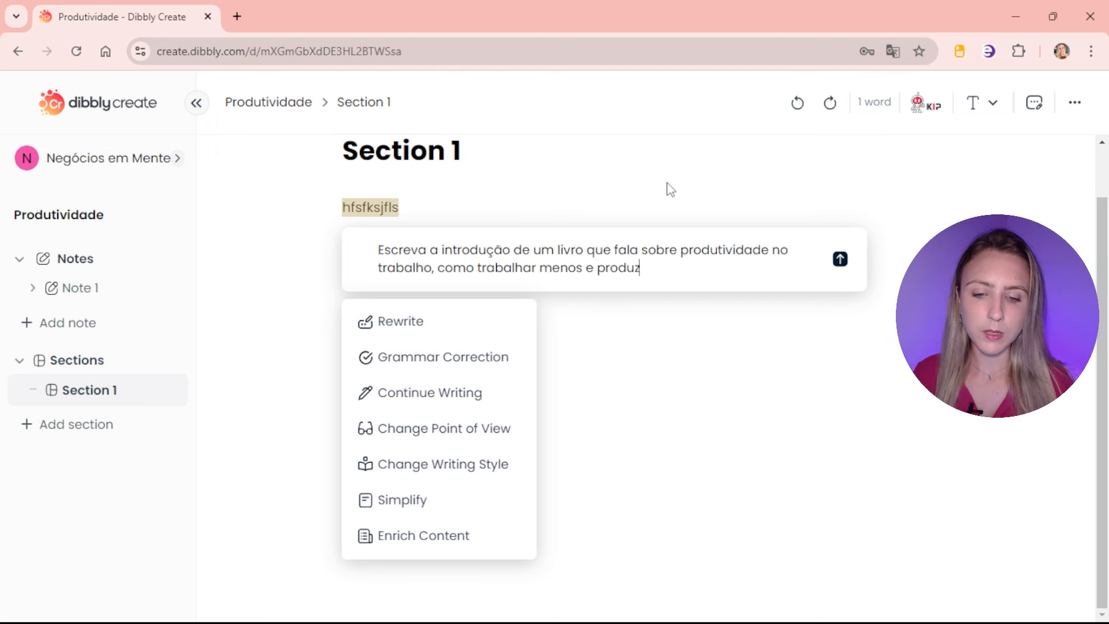
text(ir mais)
key(Return)
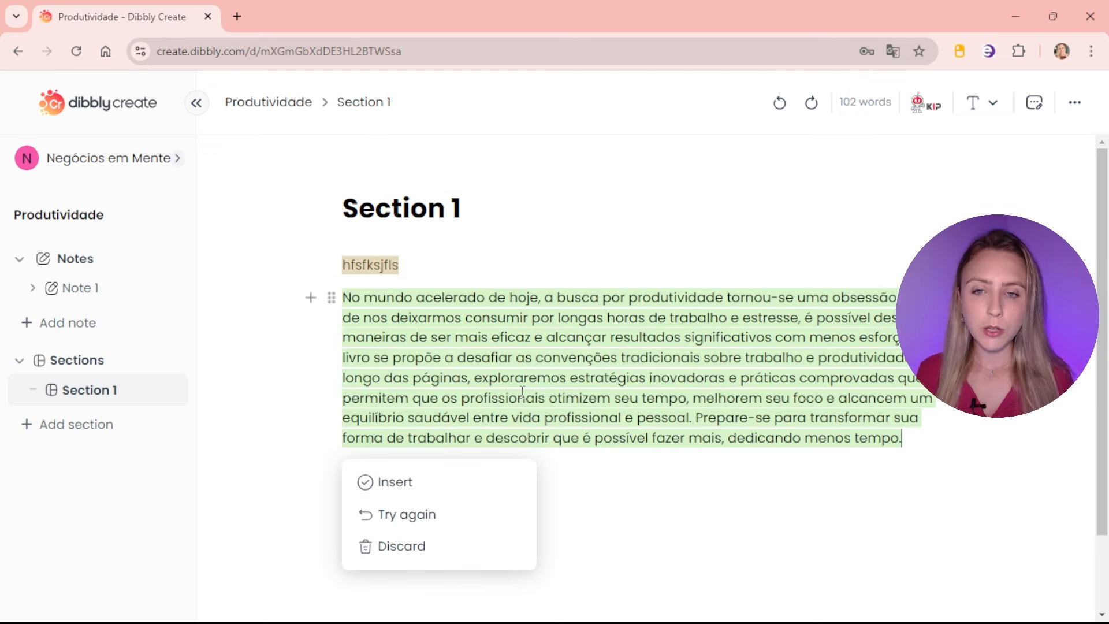
scroll(522, 393, down, 1)
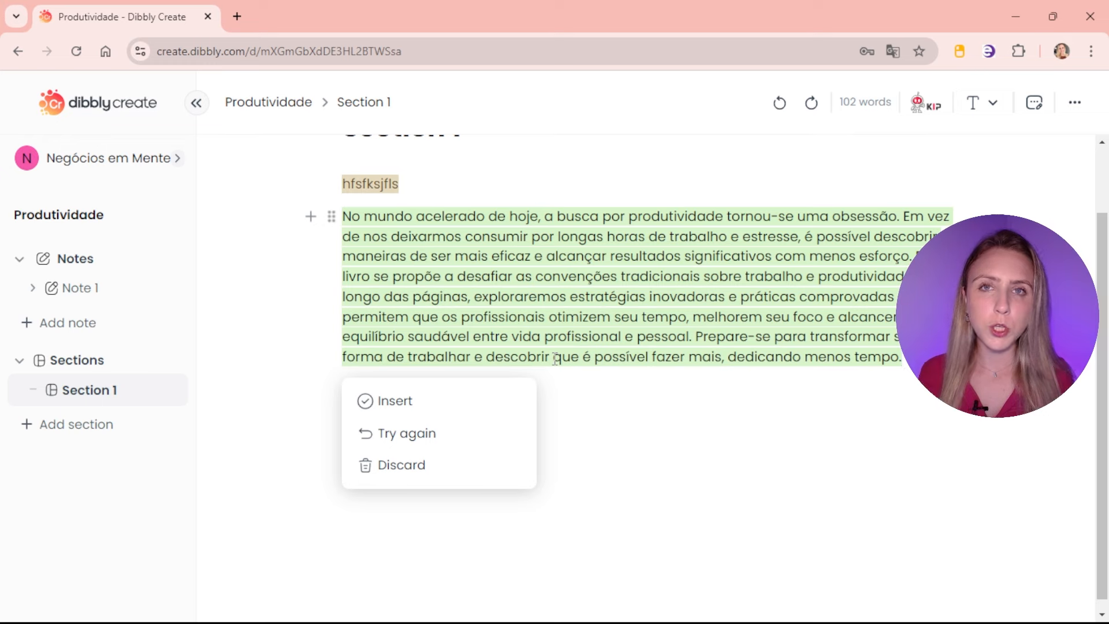
click(417, 405)
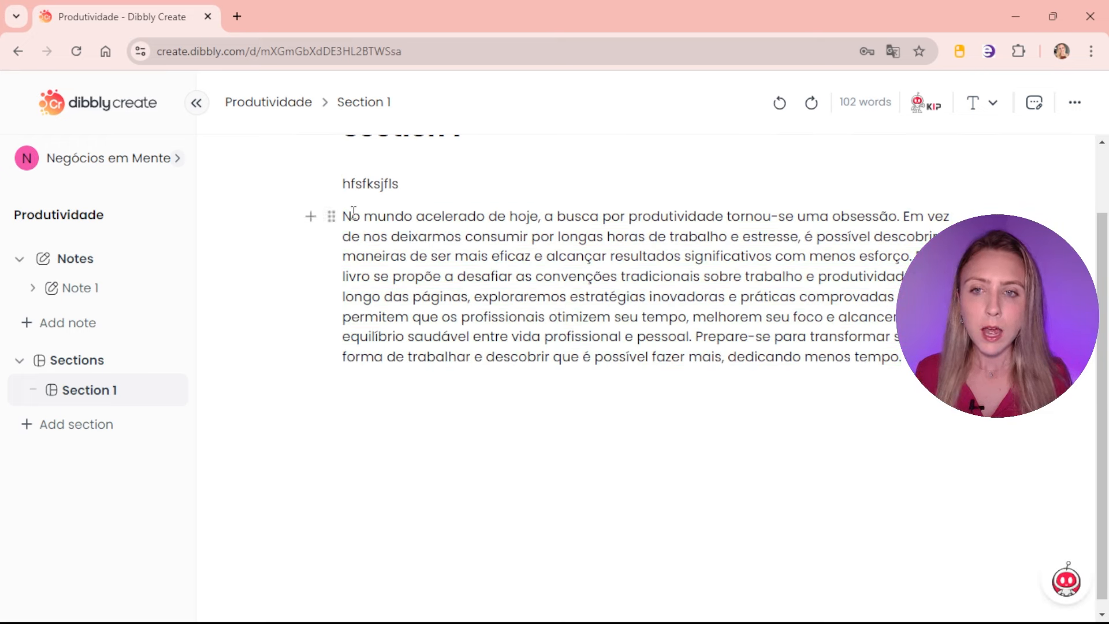
Step: Expand the whole introduction paragraph with KIP's Enrich Content and replace the original text with the result
drag(347, 217, 896, 364)
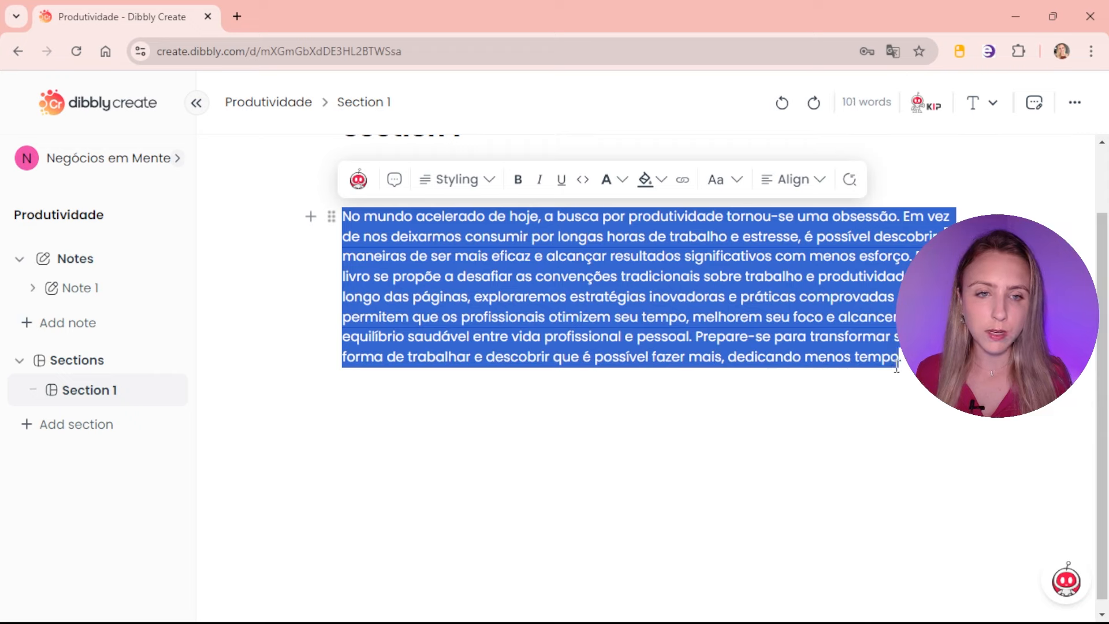
click(359, 179)
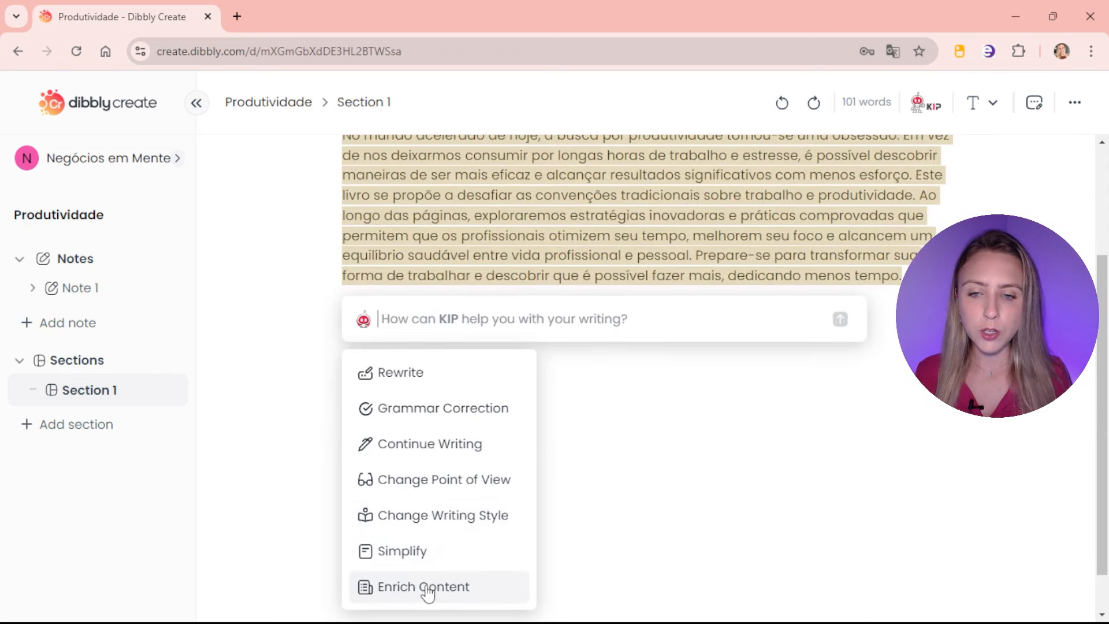
click(427, 587)
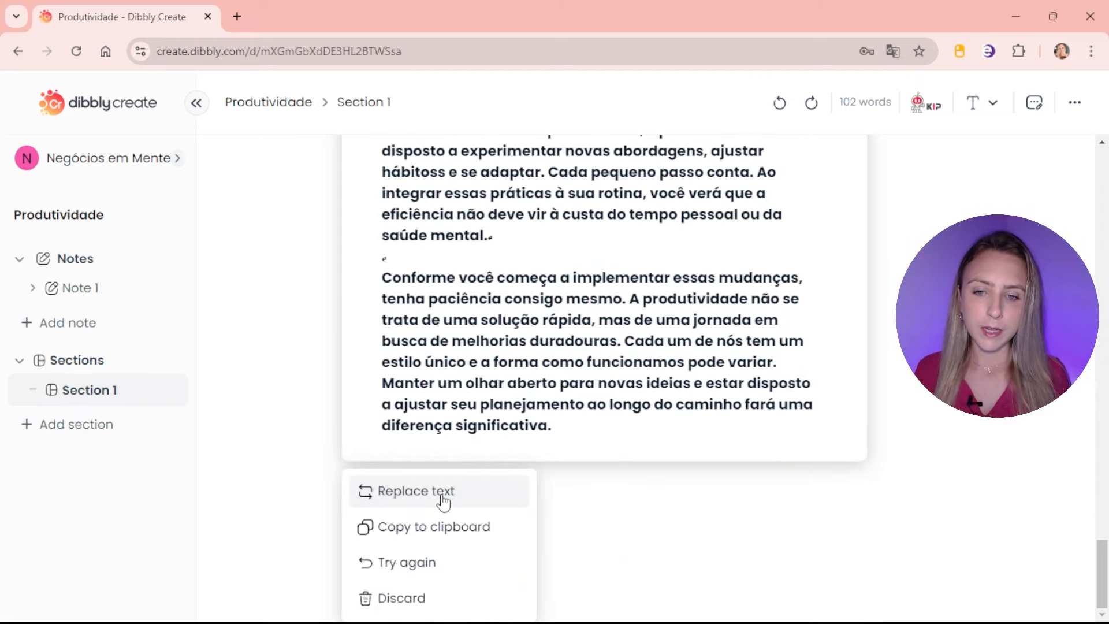
click(443, 497)
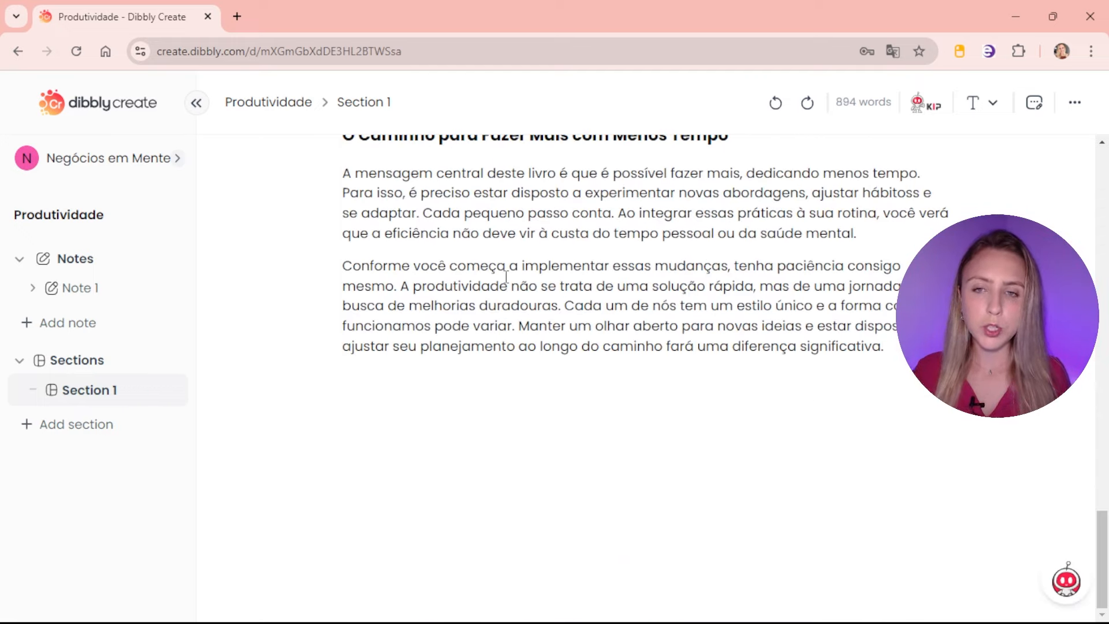
Step: Delete the placeholder line "hfsfksjfls" above the first heading of Section 1
scroll(506, 289, up, 11)
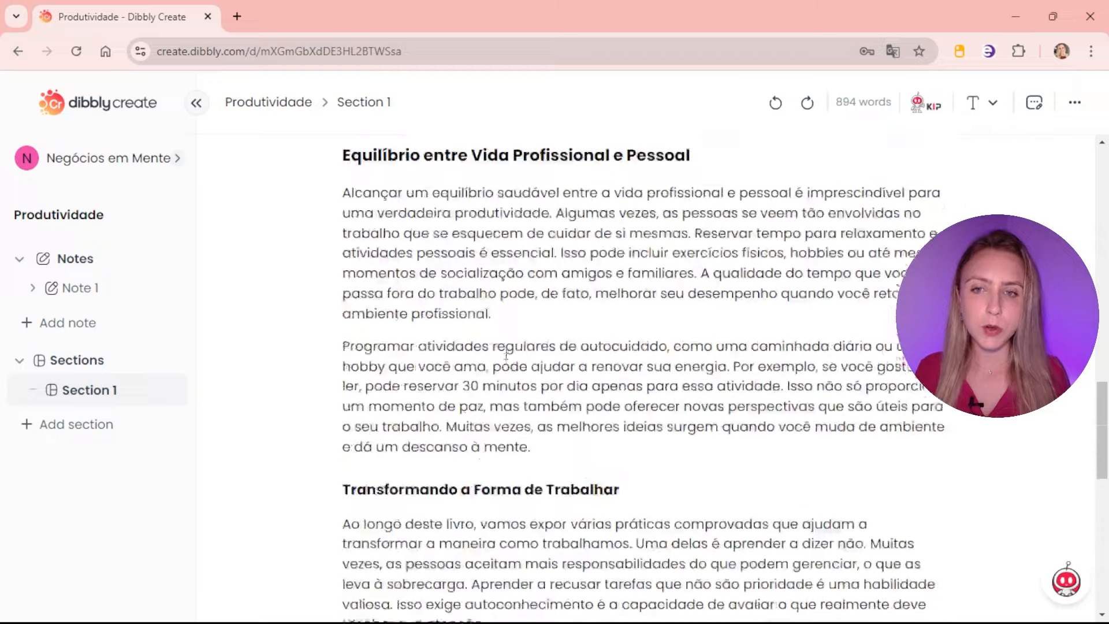
scroll(506, 354, up, 12)
scroll(506, 353, down, 7)
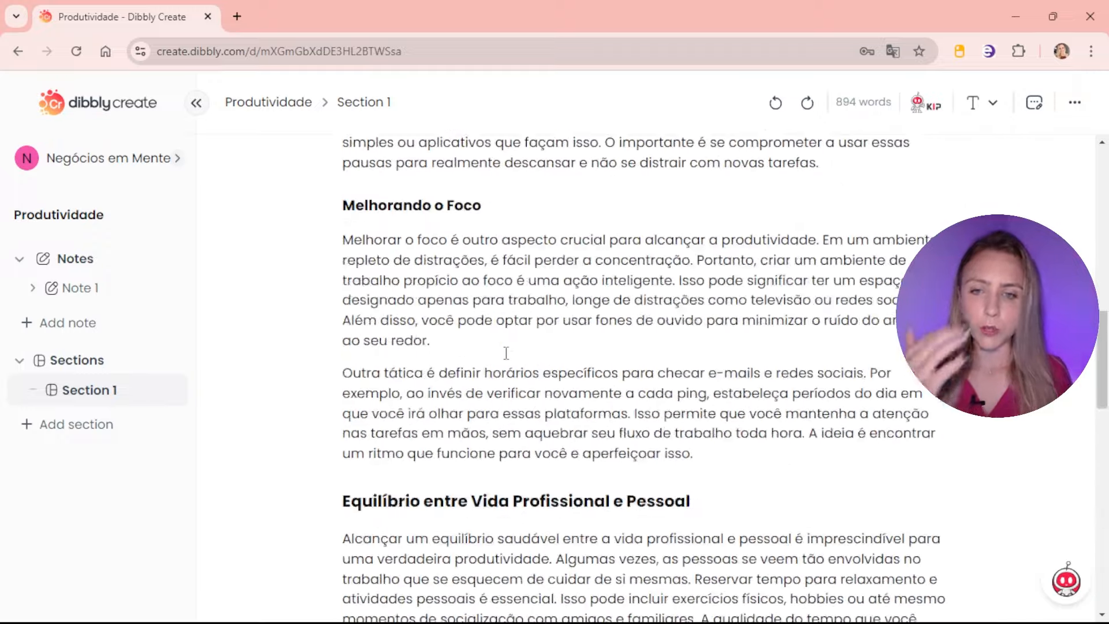
scroll(506, 352, up, 10)
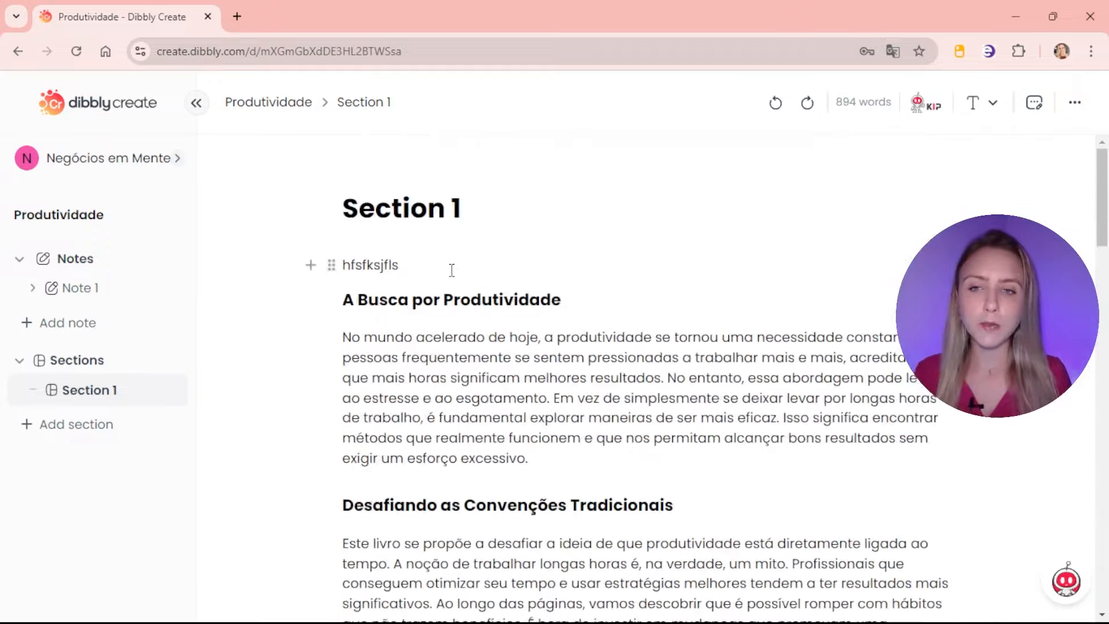
drag(451, 267, 287, 251)
key(BackSpace)
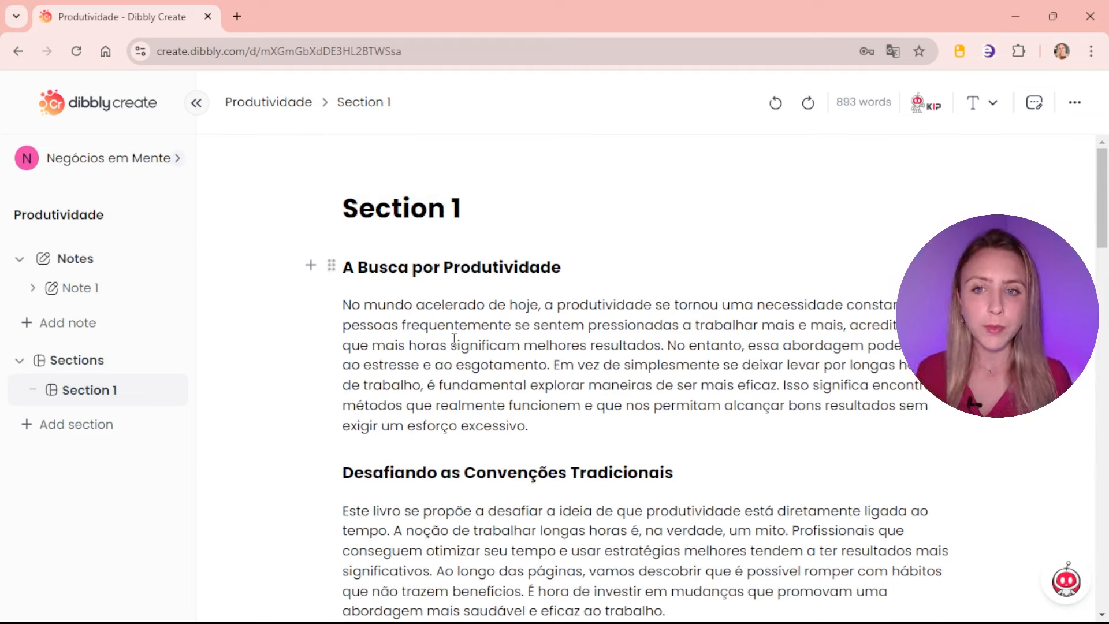
Step: Open the Amazon - Search Term Analysis form of the Research assistant in KIP Generate
click(926, 105)
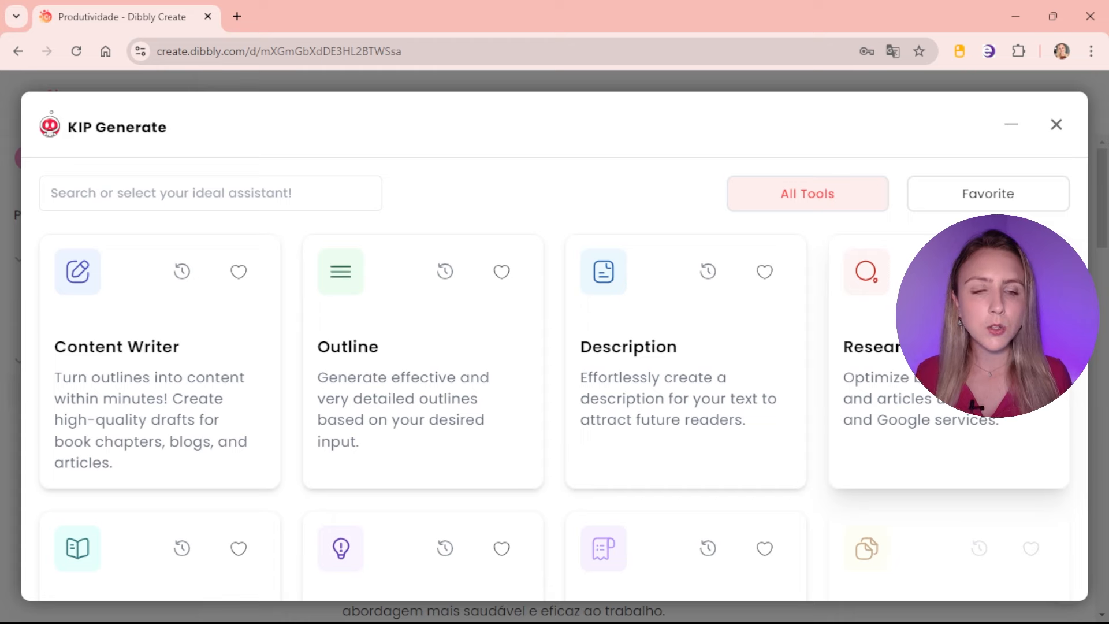
click(913, 384)
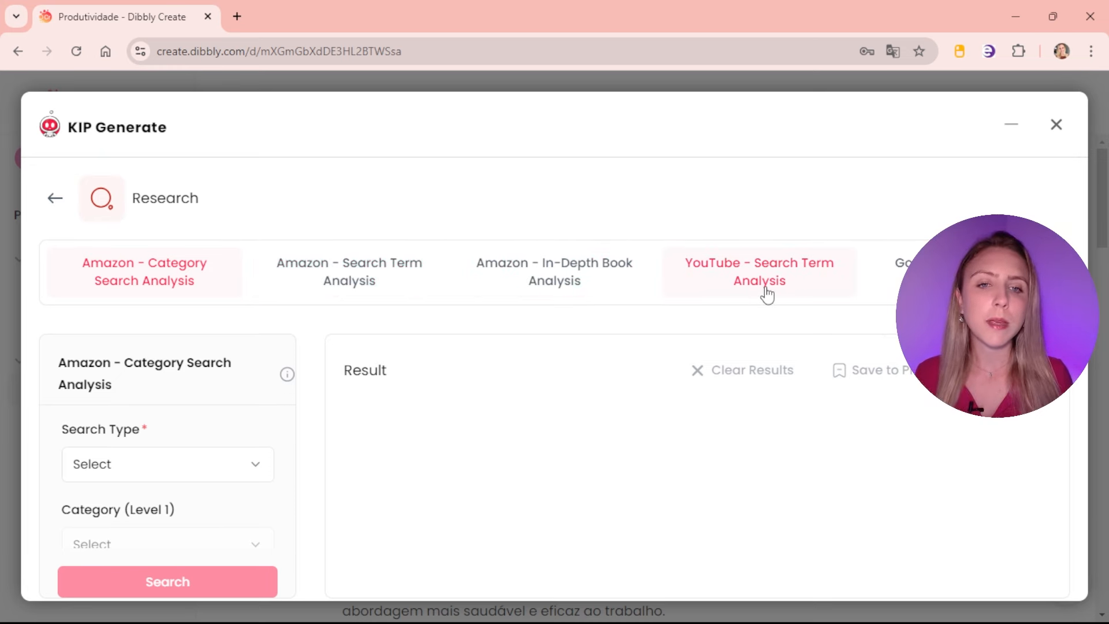
click(365, 291)
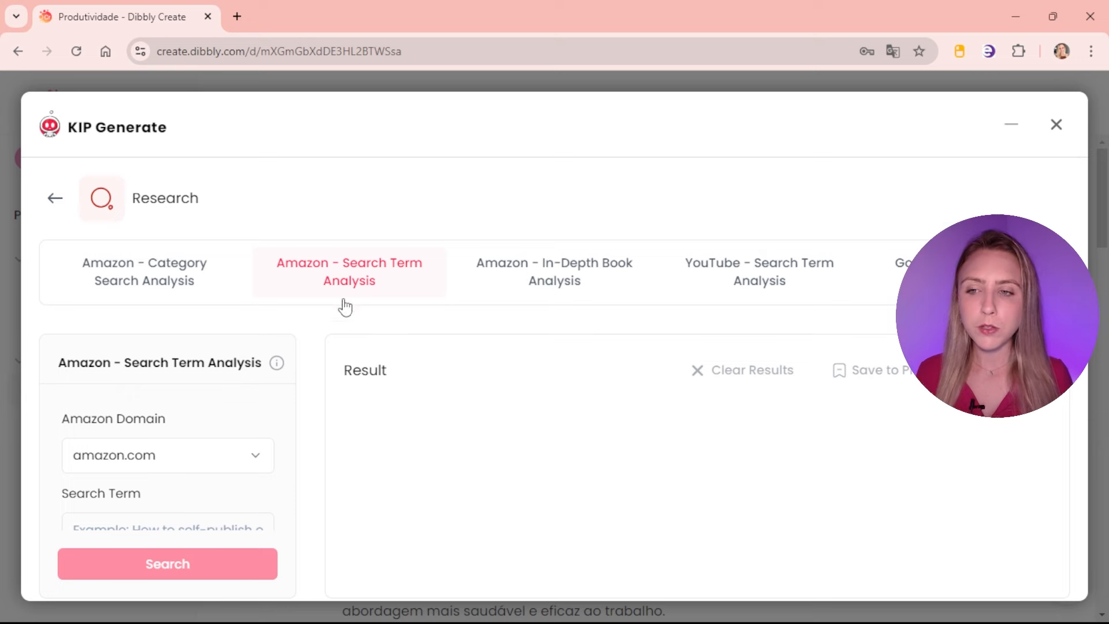
Step: Set the Amazon domain of the search term analysis to amazon.com.br
scroll(278, 408, down, 2)
scroll(280, 409, up, 2)
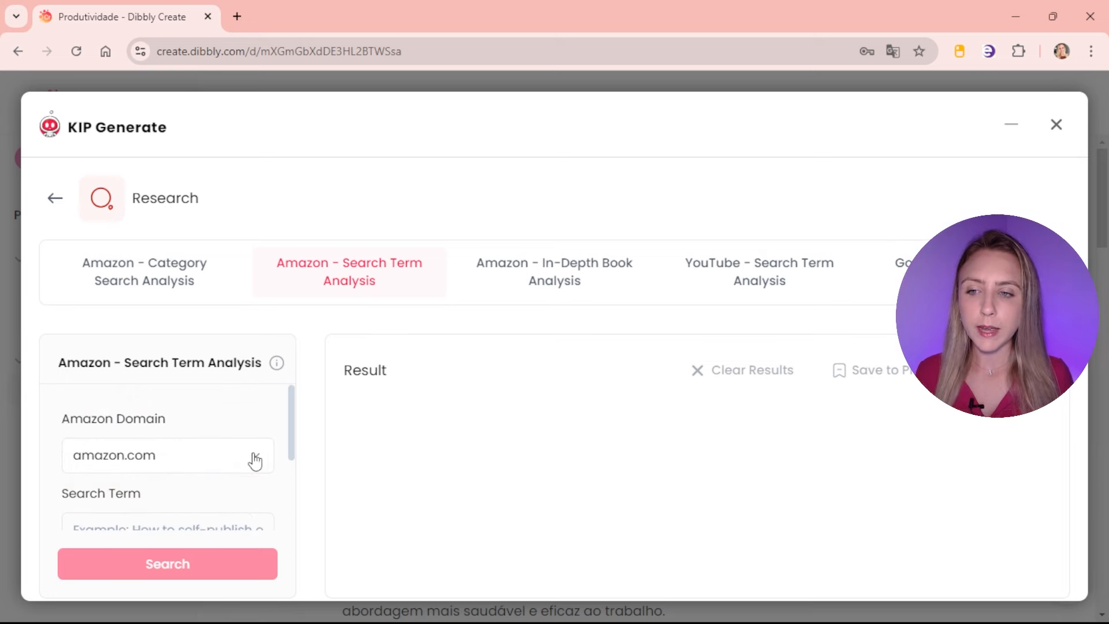
click(189, 462)
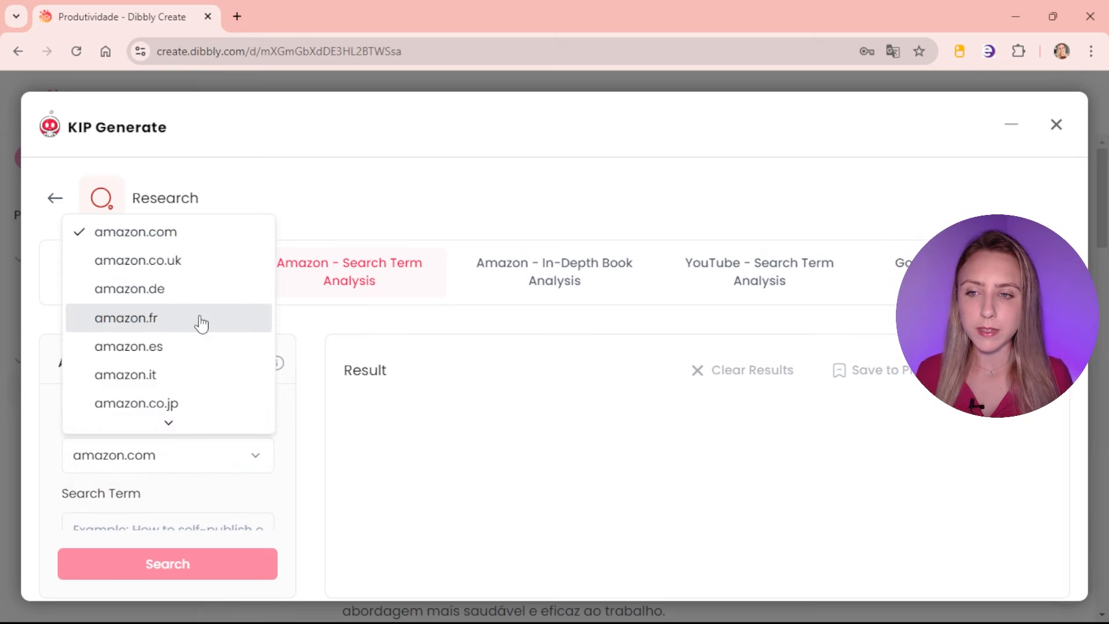
scroll(198, 322, down, 3)
click(177, 378)
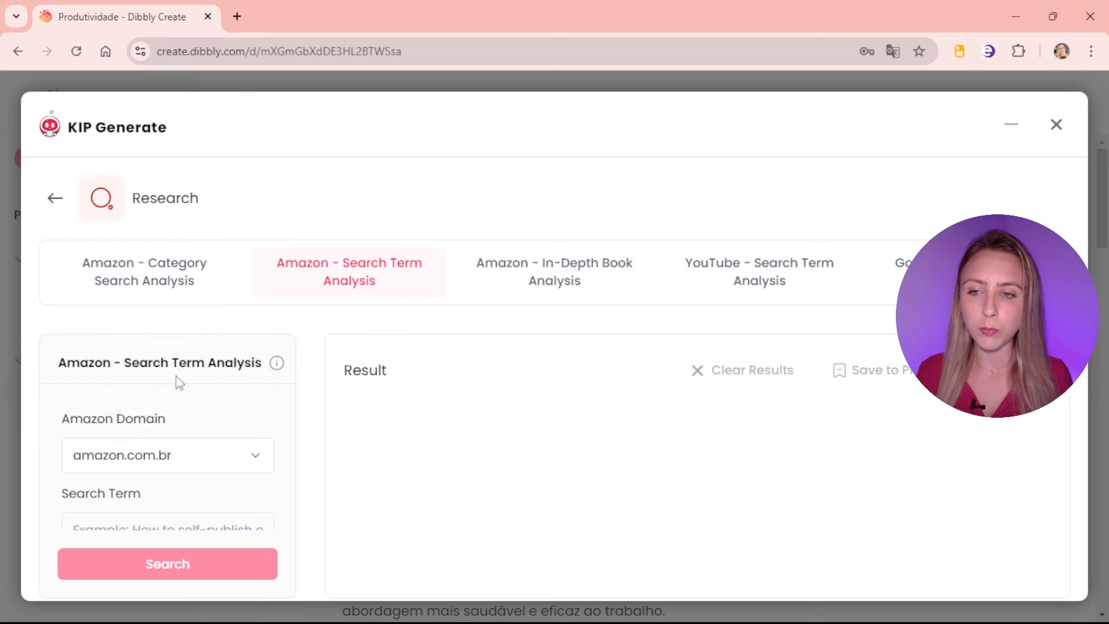
Step: Run the Amazon search term analysis for "Como ser mais produtivo"
scroll(191, 407, down, 1)
scroll(160, 444, down, 1)
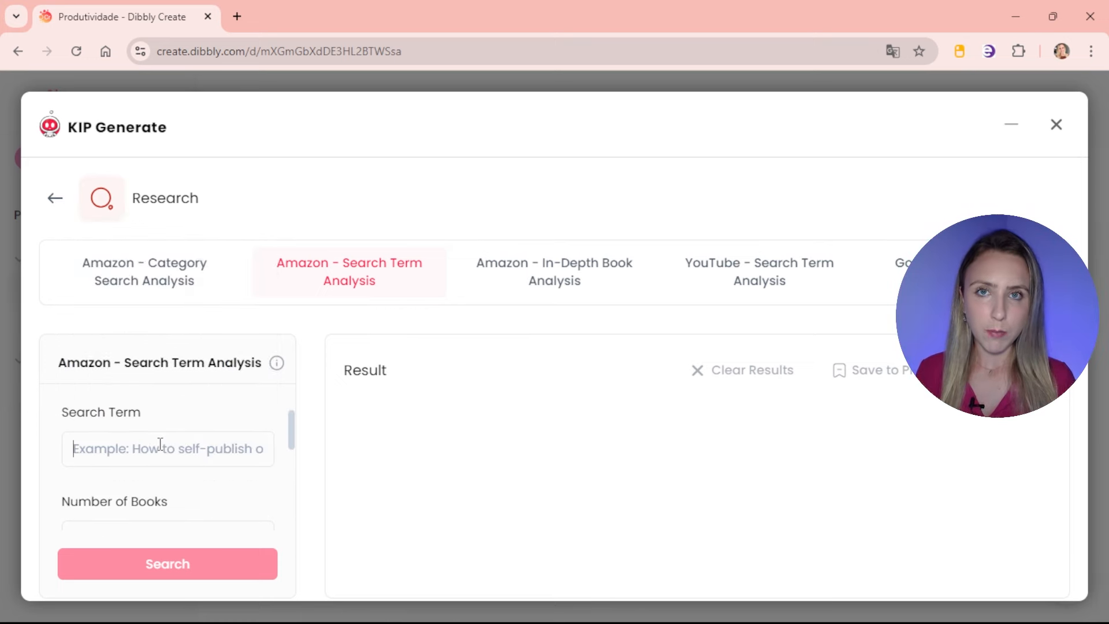
text(Como )
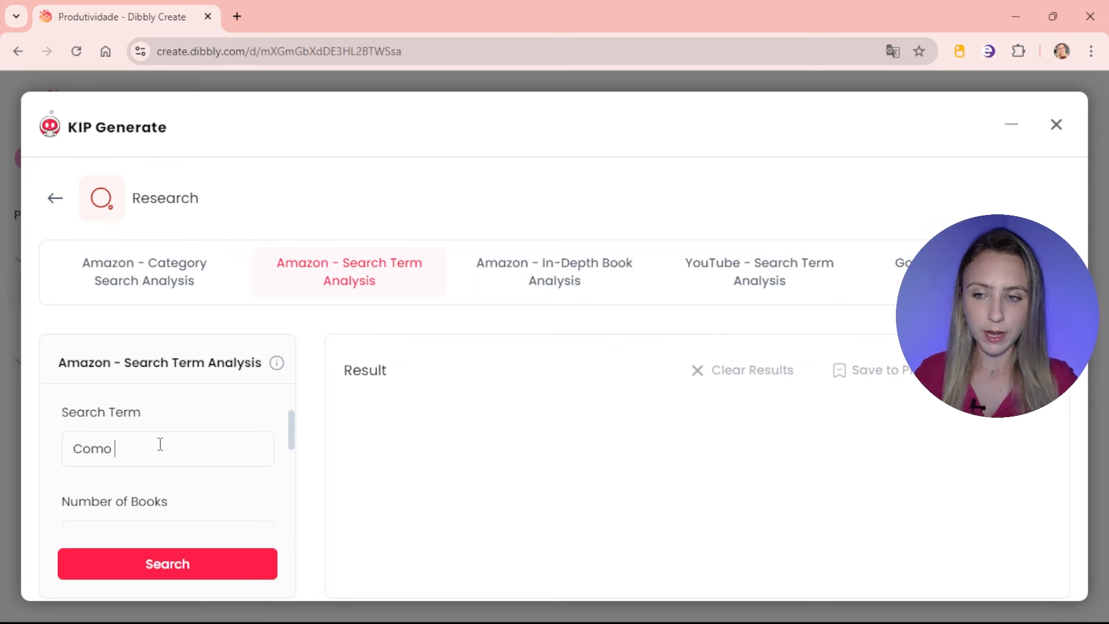
text(ser mais produtivo)
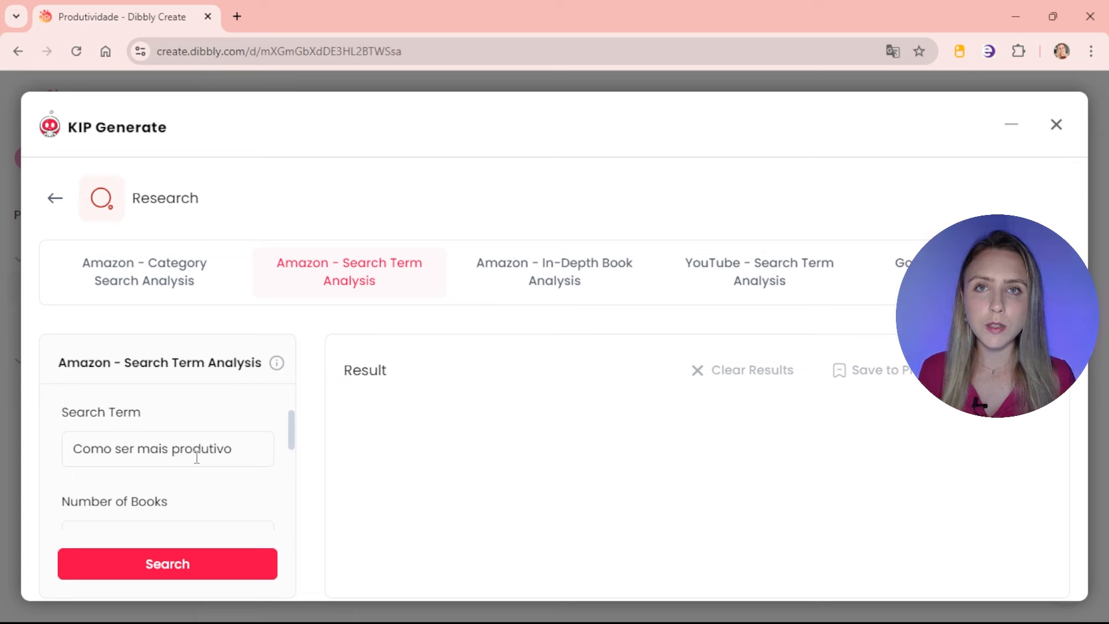
scroll(197, 458, down, 2)
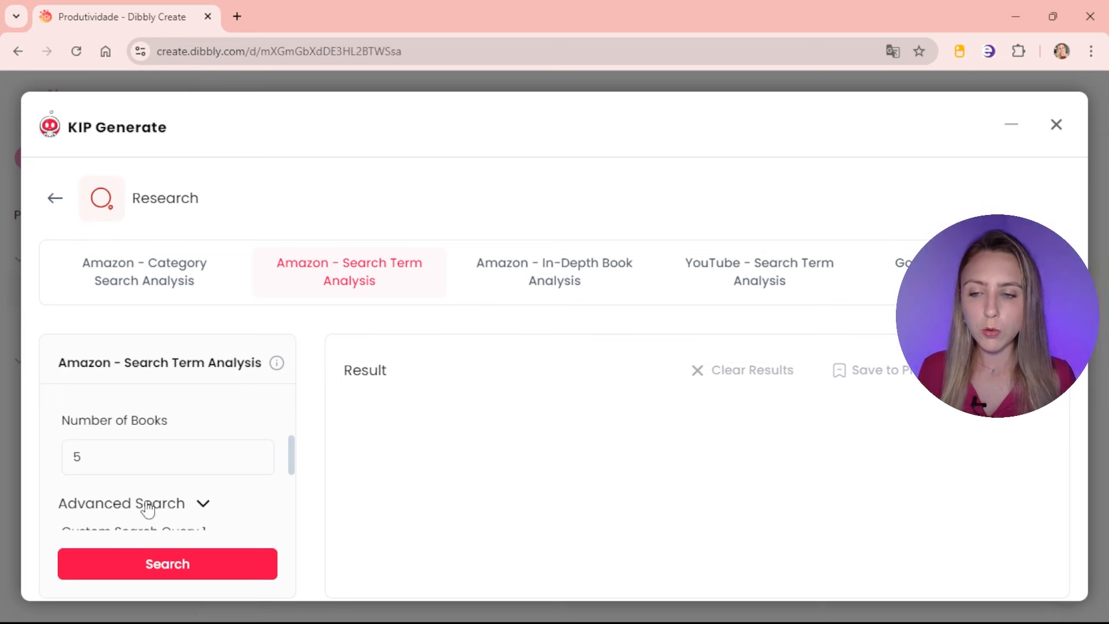
click(166, 564)
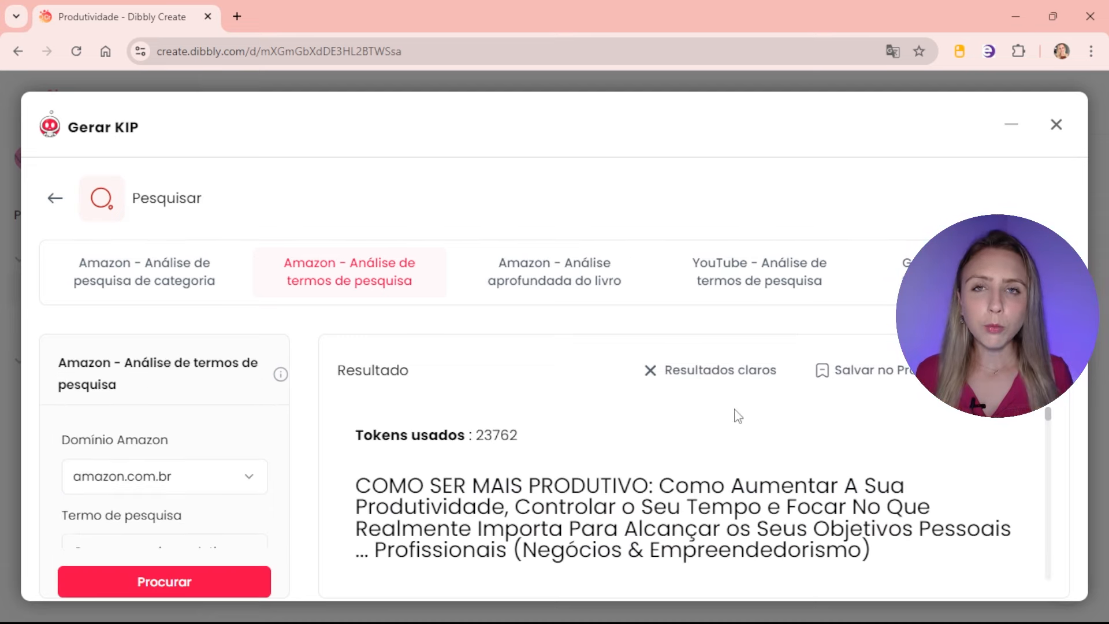
Step: Examine the first book's cover and product overview in the results, including its price, sales and variants
scroll(748, 429, down, 5)
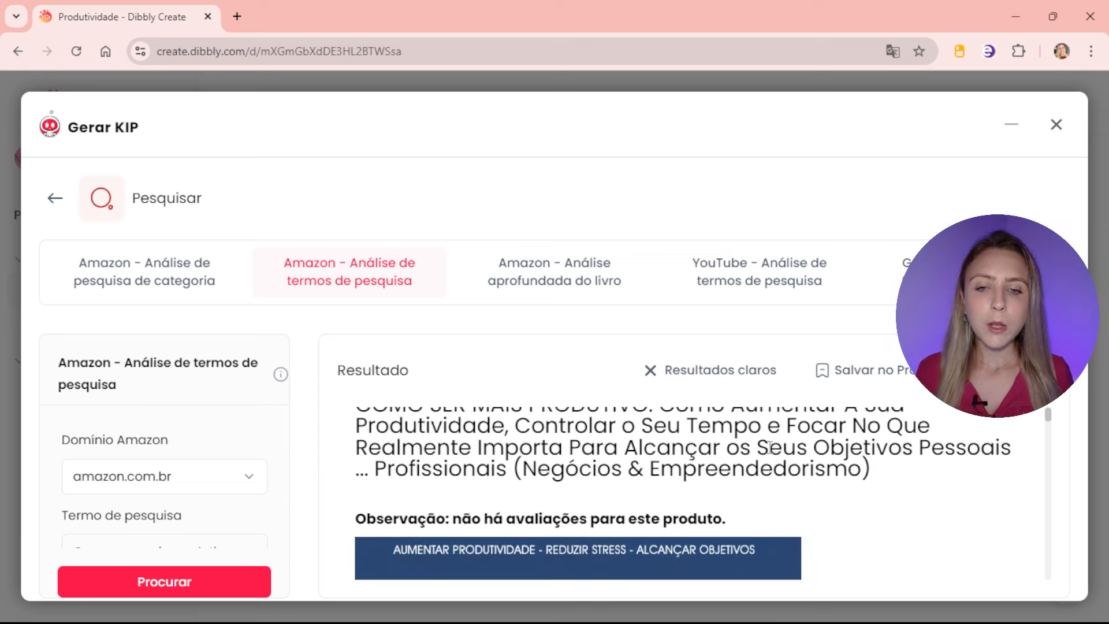
scroll(772, 456, down, 2)
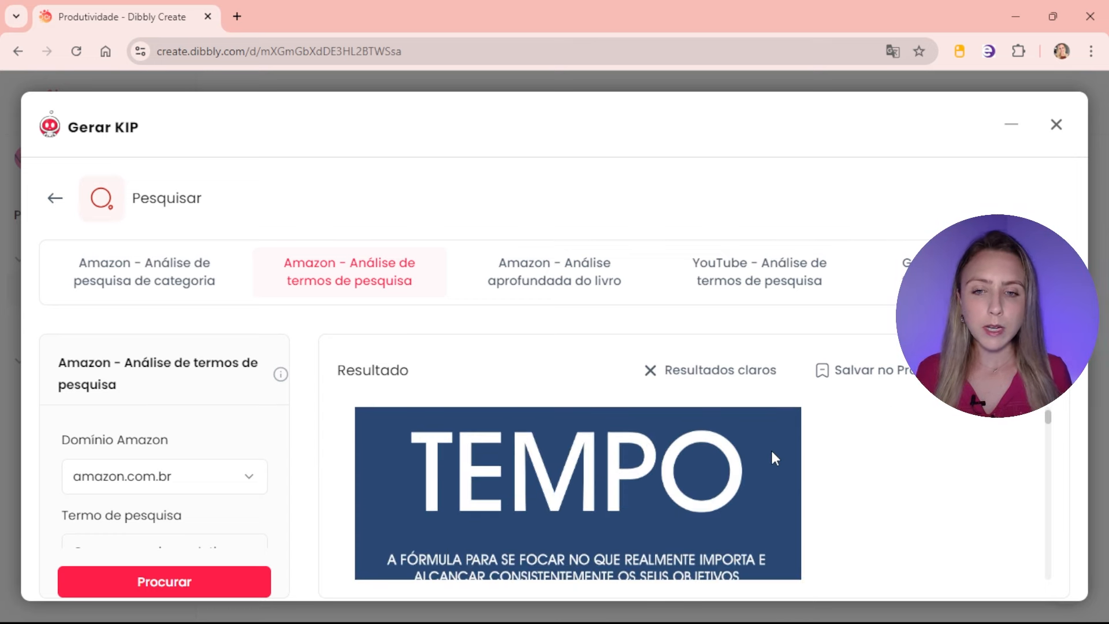
scroll(772, 456, up, 2)
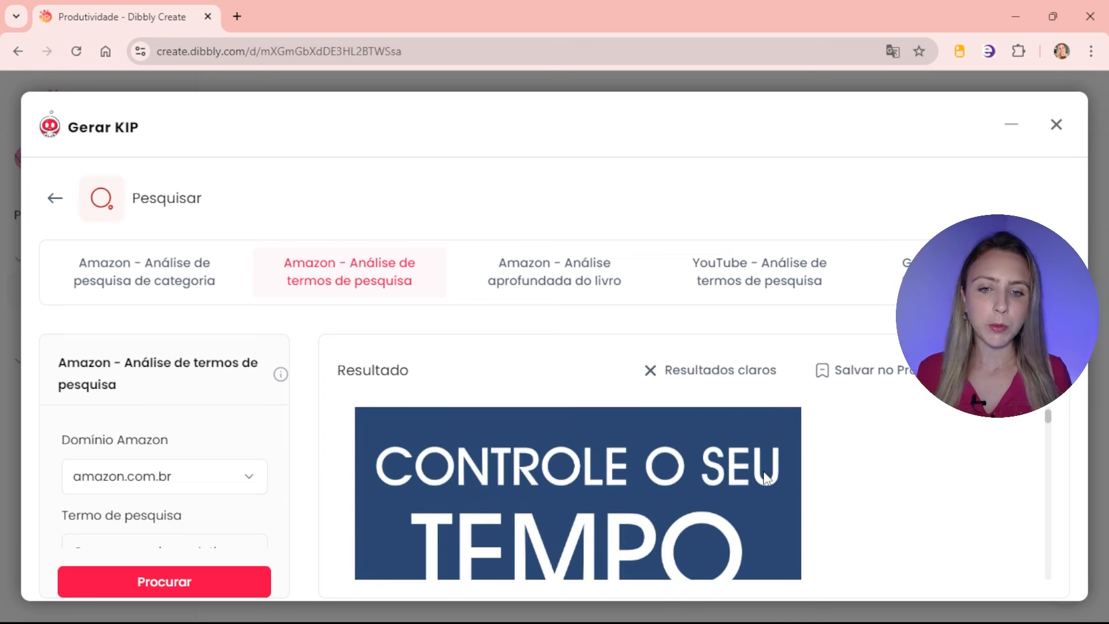
scroll(766, 478, down, 2)
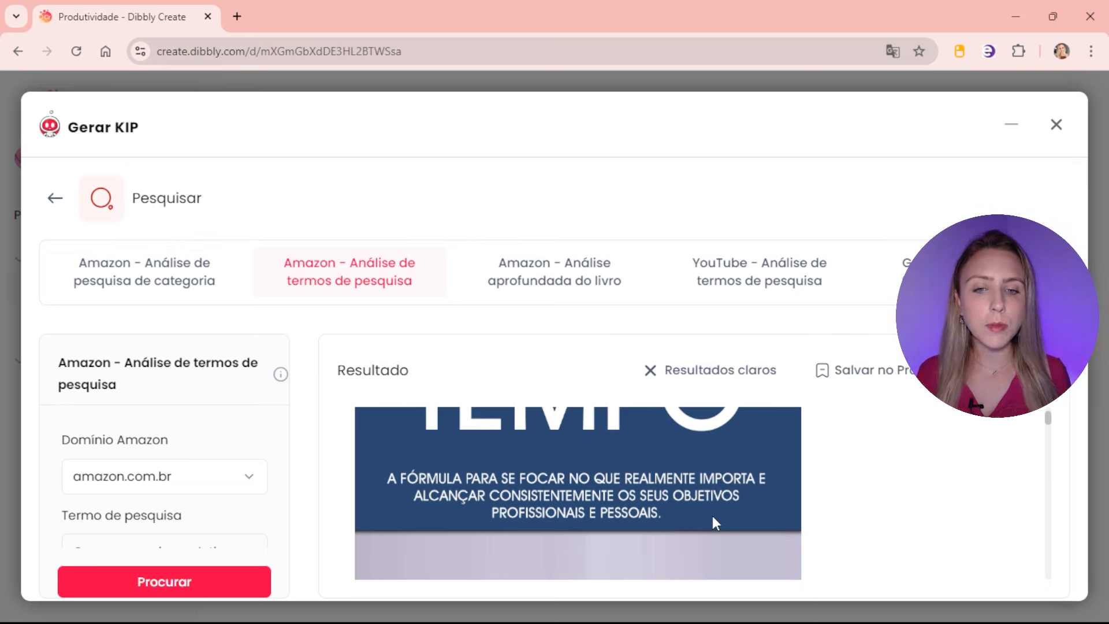
scroll(713, 518, down, 5)
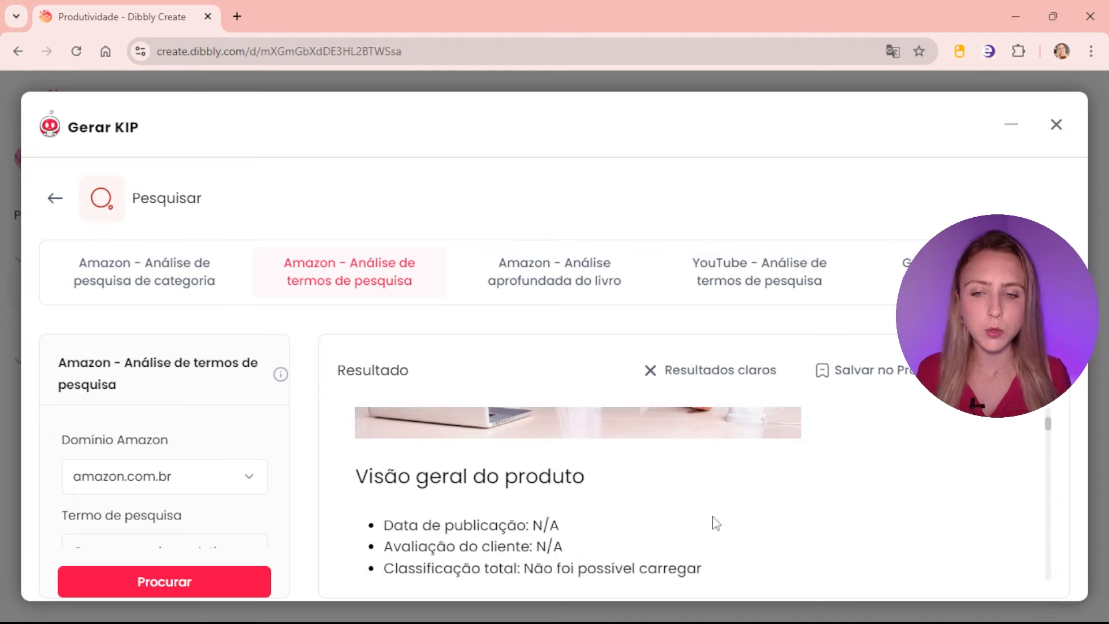
scroll(717, 523, down, 5)
scroll(682, 507, up, 2)
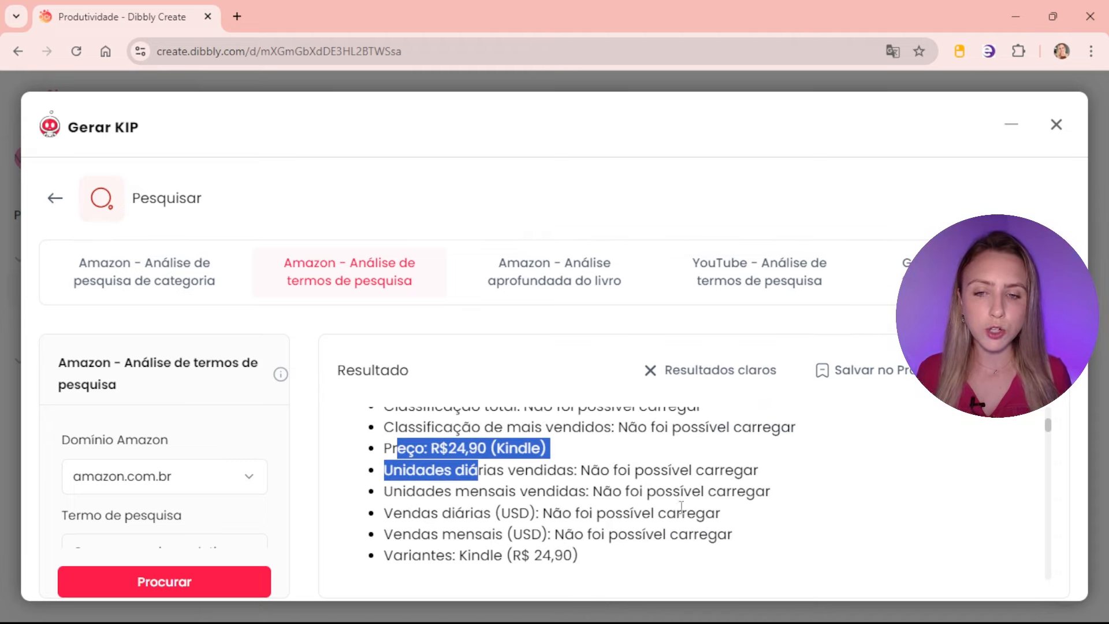
click(682, 507)
scroll(636, 497, down, 4)
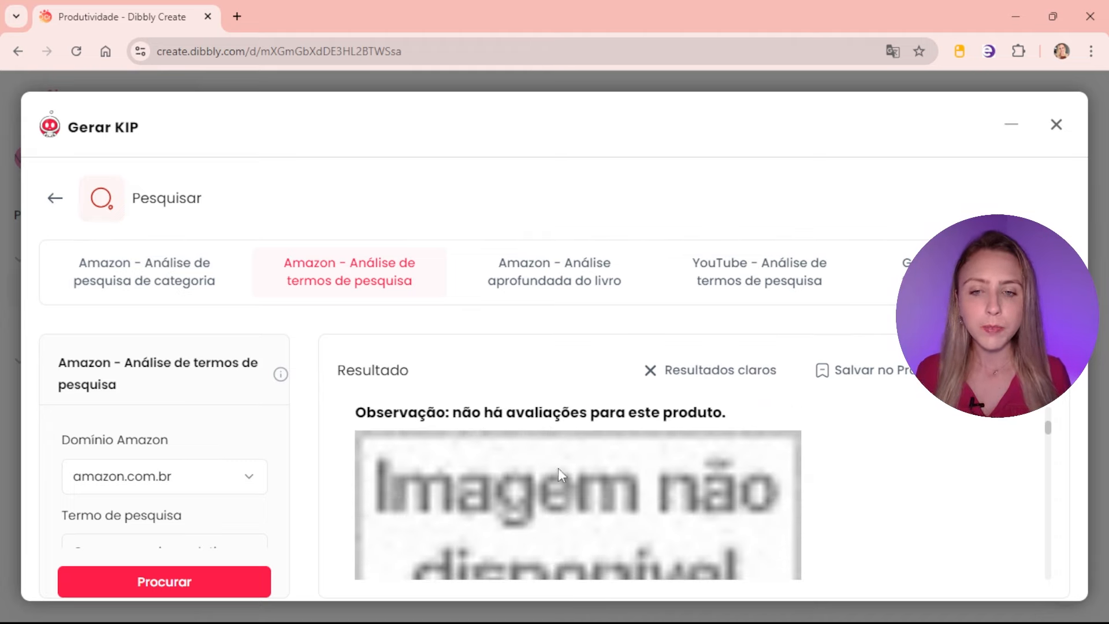
Step: Review the "+Produtivo" book's analysis, covering what readers liked, its strengths and its weaknesses
scroll(558, 469, down, 10)
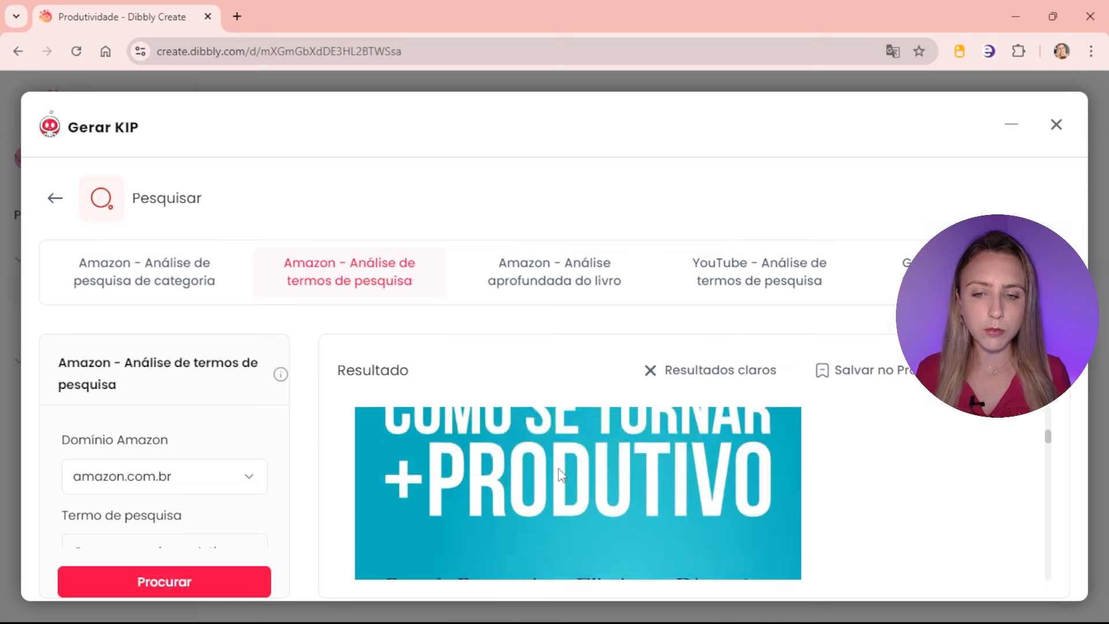
scroll(561, 475, down, 1)
scroll(561, 473, up, 3)
scroll(911, 488, down, 5)
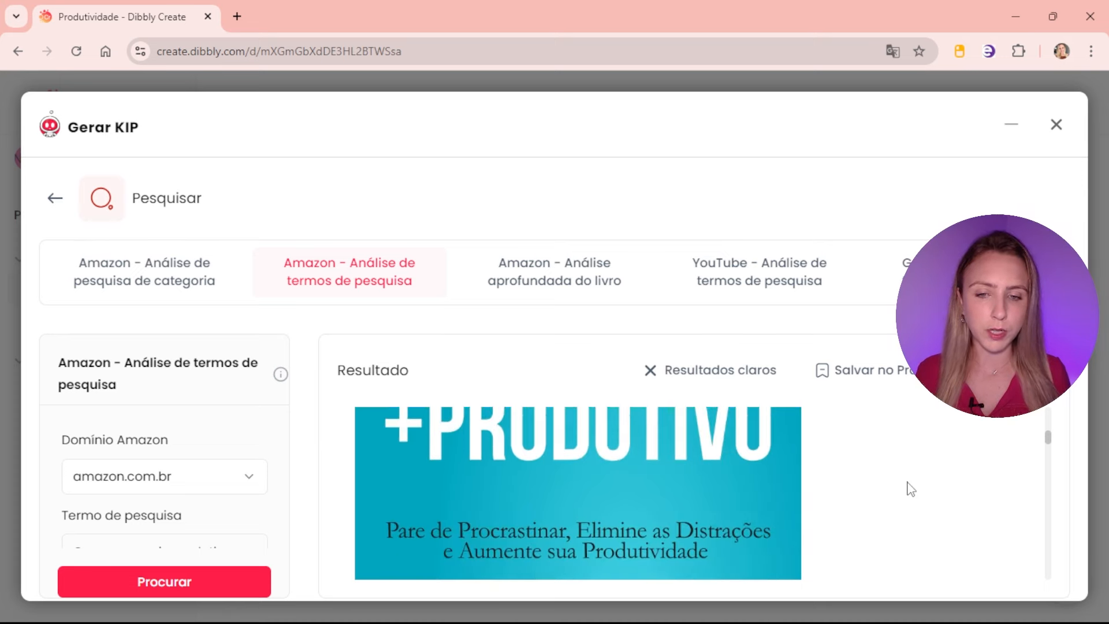
scroll(911, 489, down, 8)
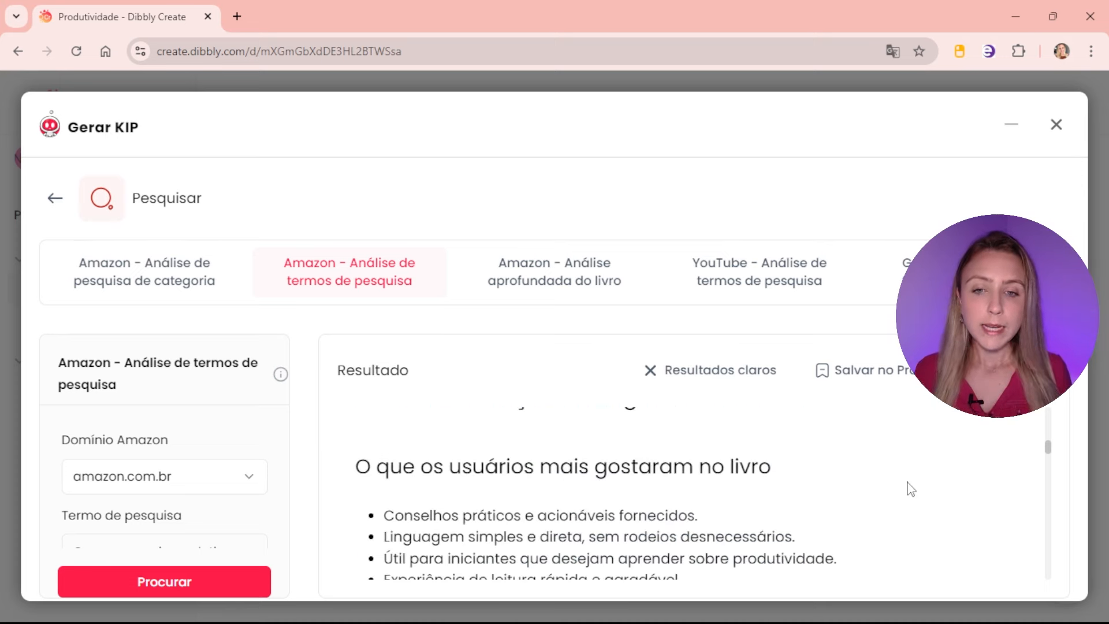
scroll(904, 490, up, 3)
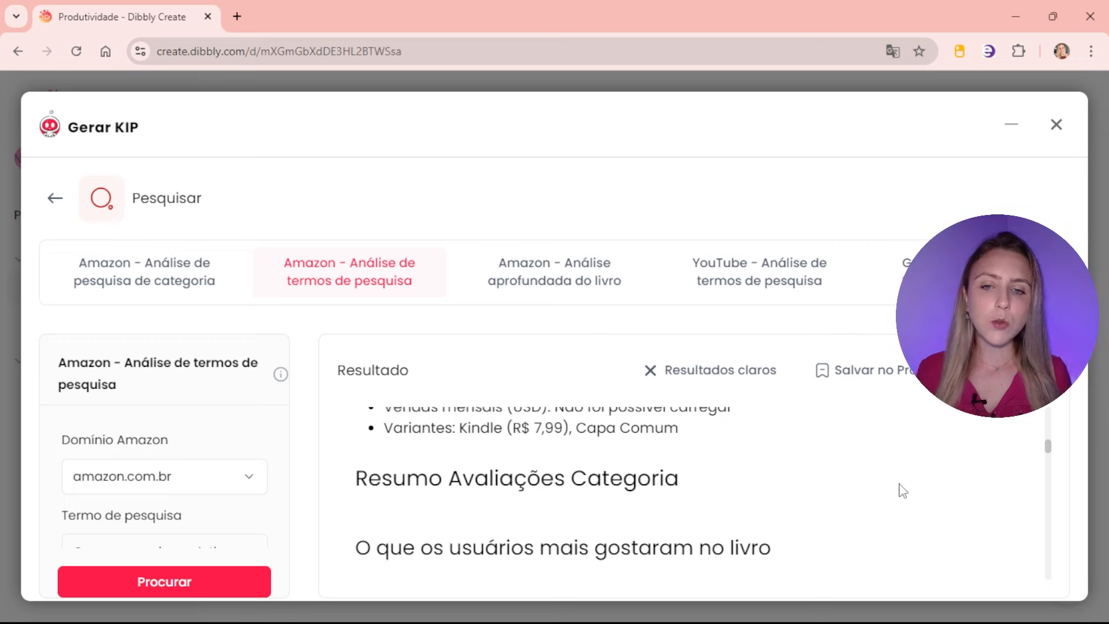
scroll(903, 490, down, 1)
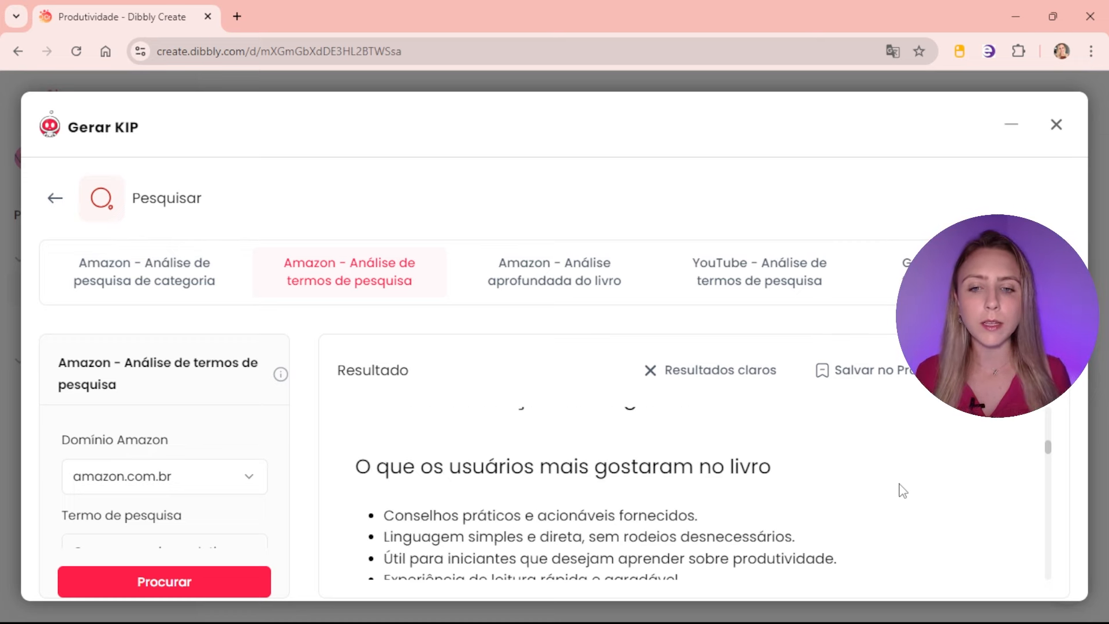
scroll(898, 490, down, 1)
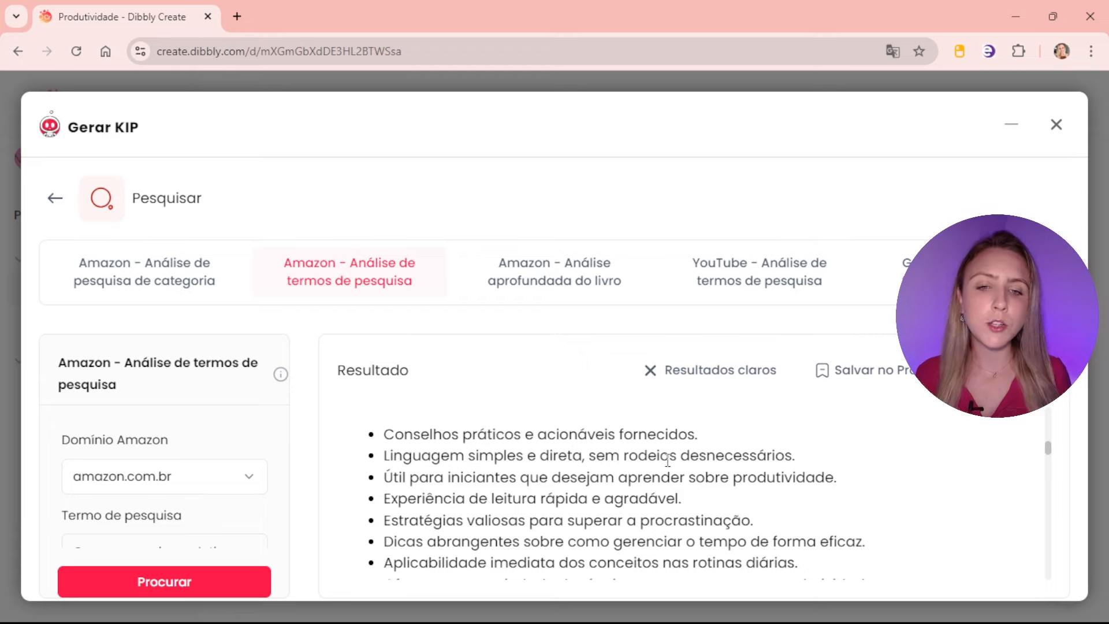
scroll(706, 463, down, 5)
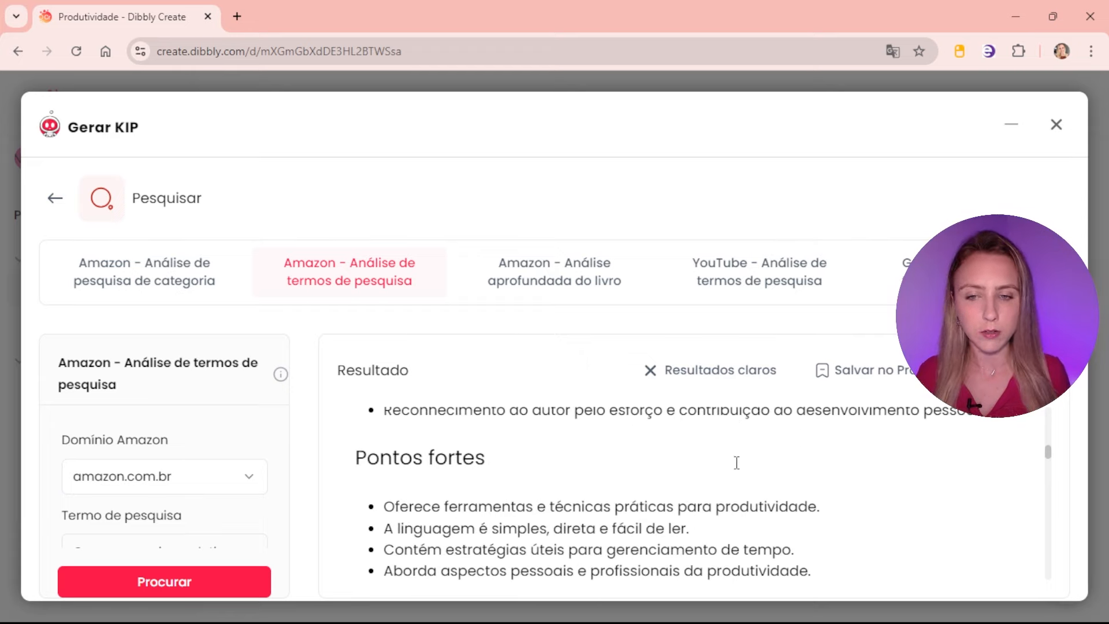
scroll(738, 469, down, 10)
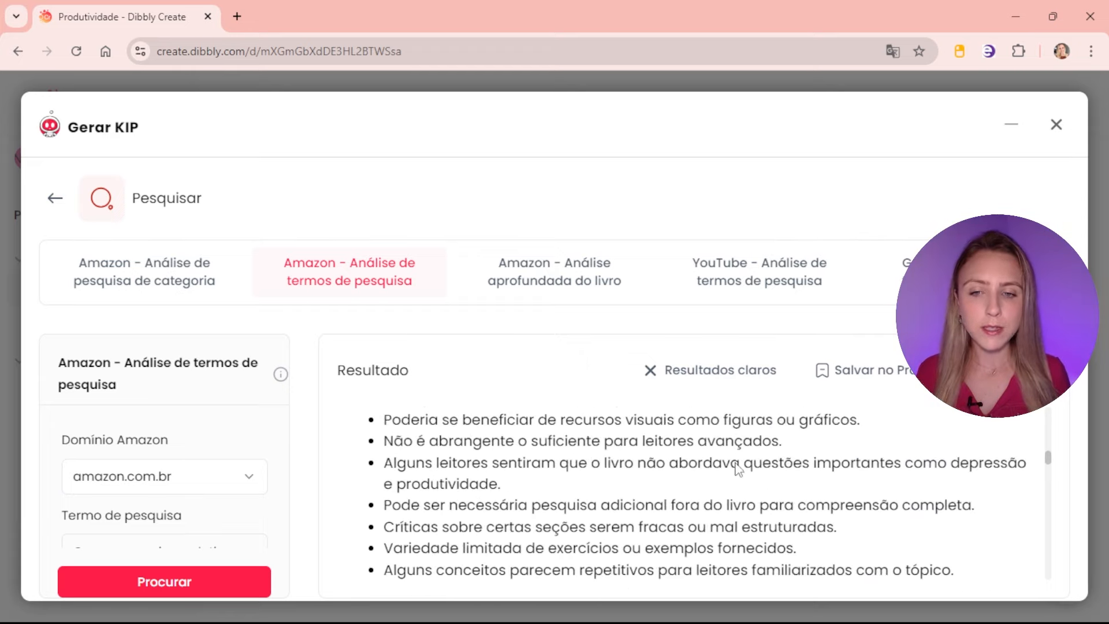
scroll(738, 469, down, 2)
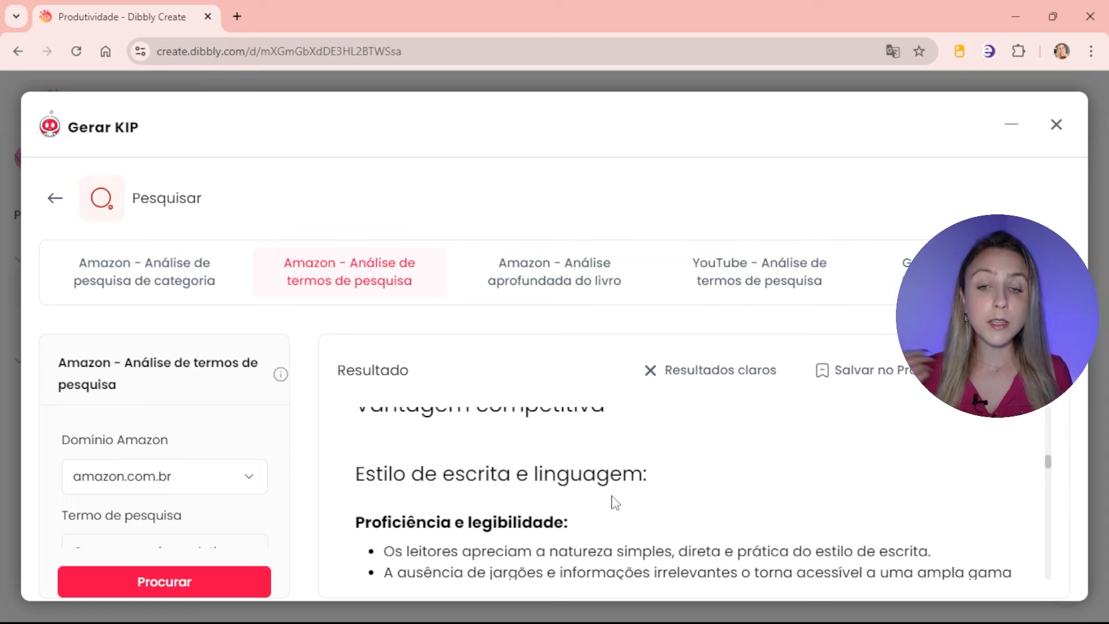
Step: Examine the same book's short-tail and long-tail keyword analysis and its suggested competitive advantages
scroll(613, 502, down, 5)
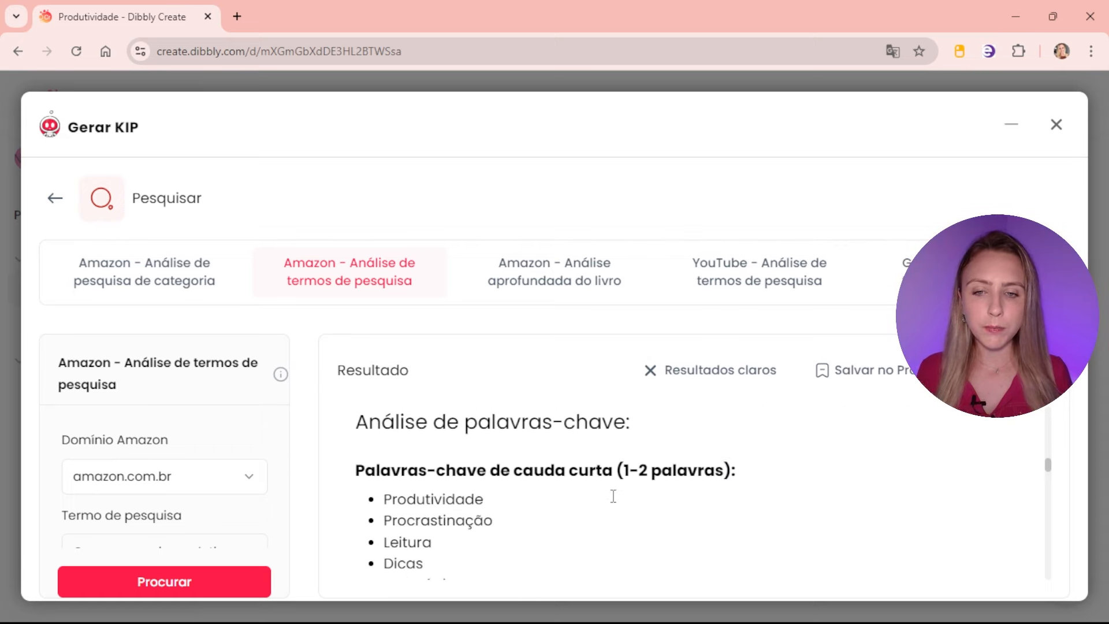
scroll(559, 455, down, 6)
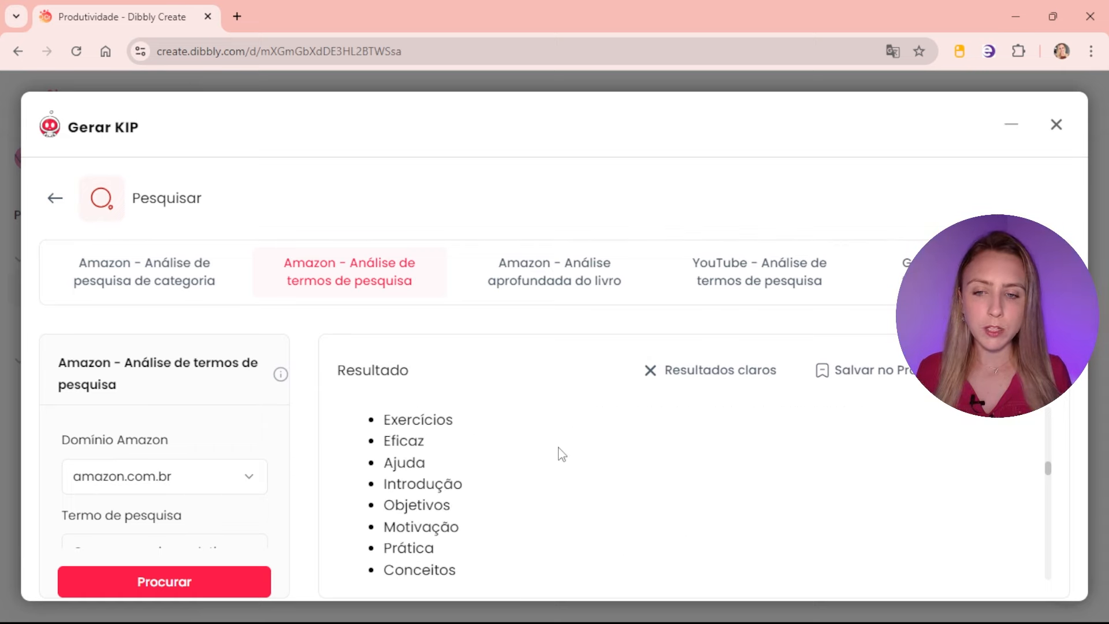
scroll(462, 497, up, 6)
scroll(480, 498, down, 4)
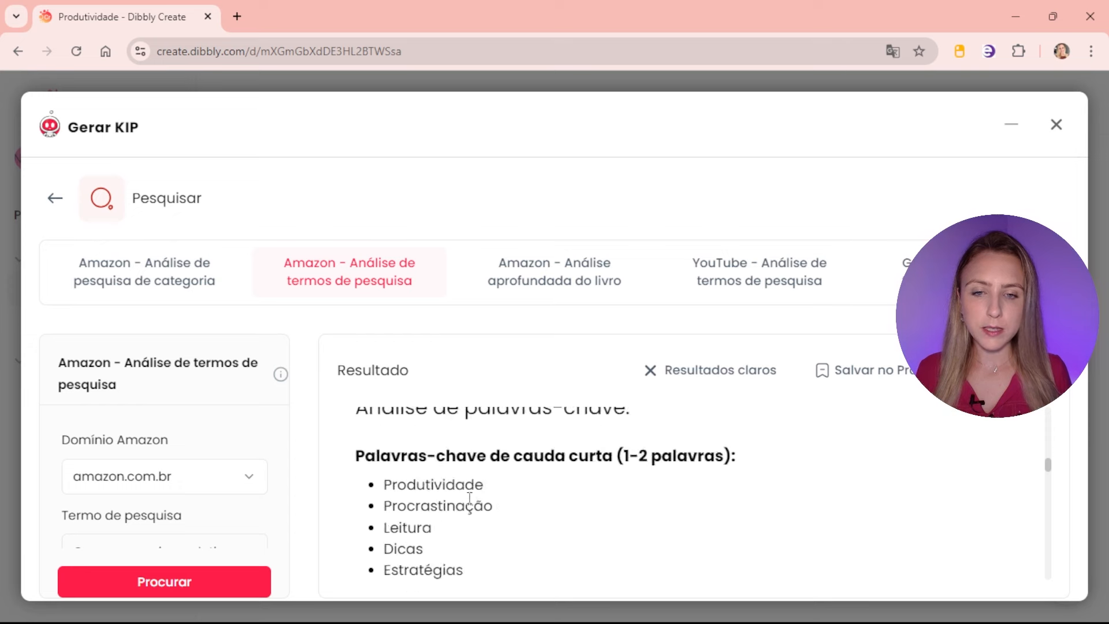
scroll(480, 498, down, 5)
scroll(613, 468, up, 2)
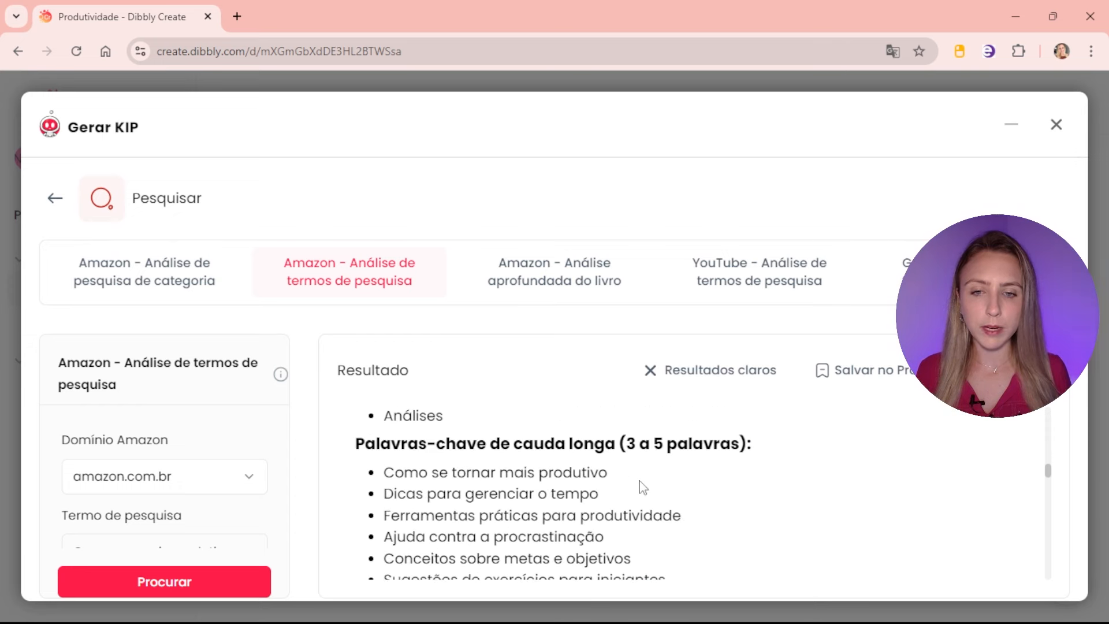
scroll(495, 474, down, 5)
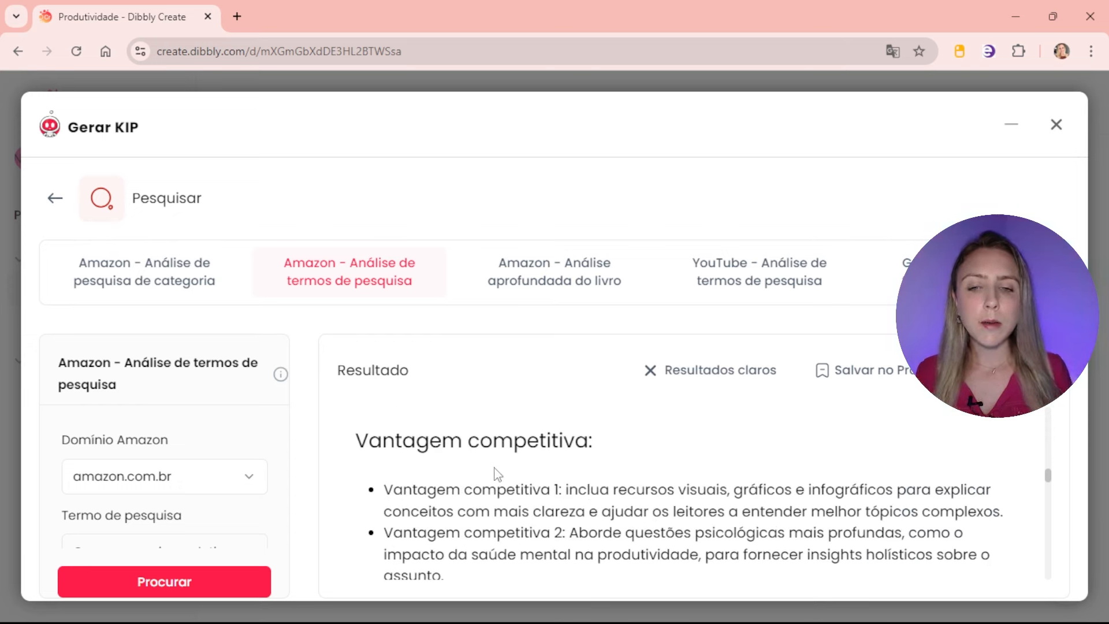
scroll(517, 470, down, 2)
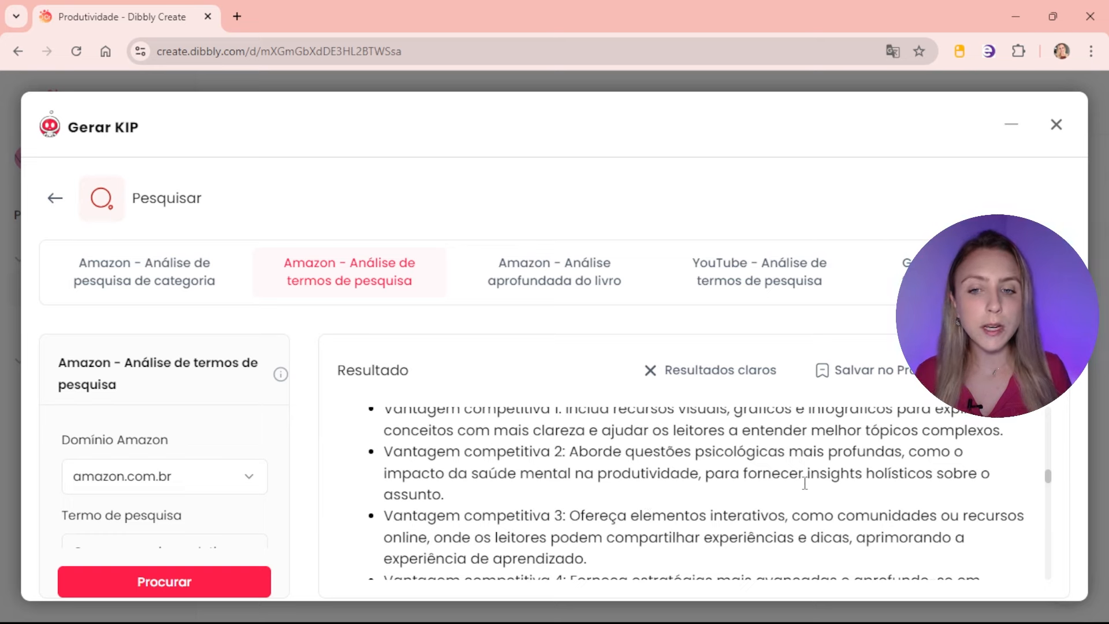
Step: Read through the analysis of the book on productivity at work and organized studying, including its strengths, weaknesses, keywords and improvement suggestions
scroll(804, 483, down, 8)
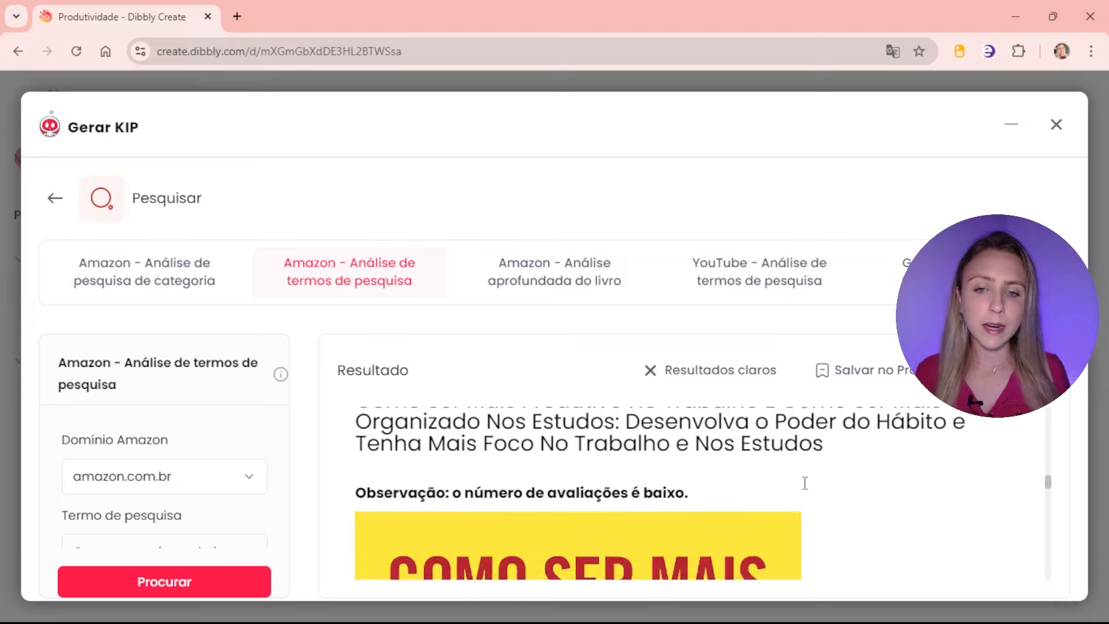
scroll(805, 483, down, 10)
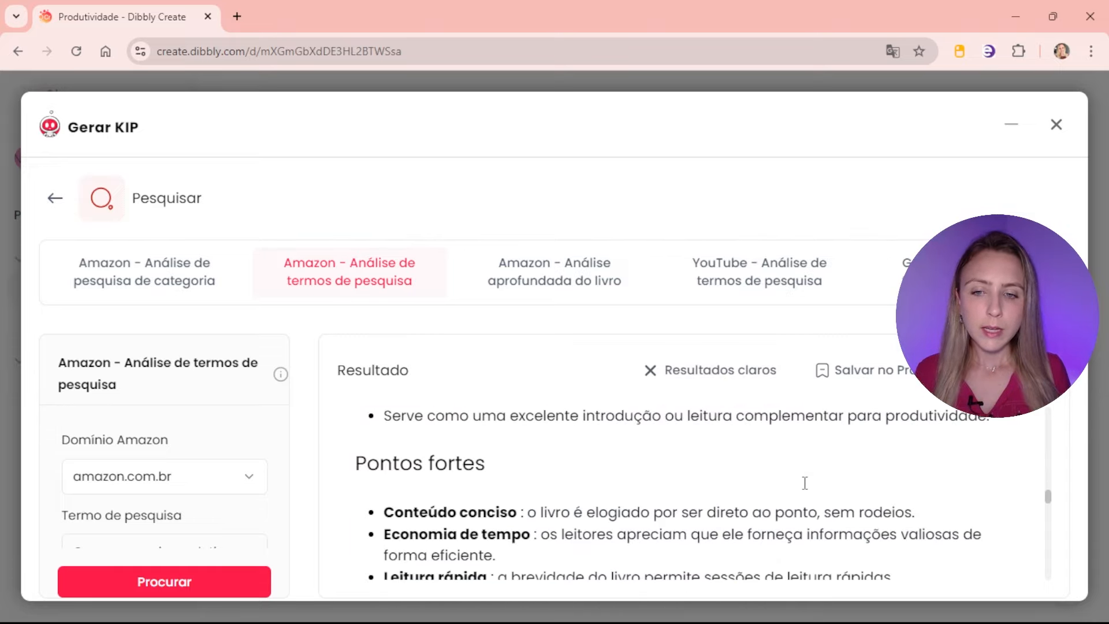
scroll(805, 484, down, 10)
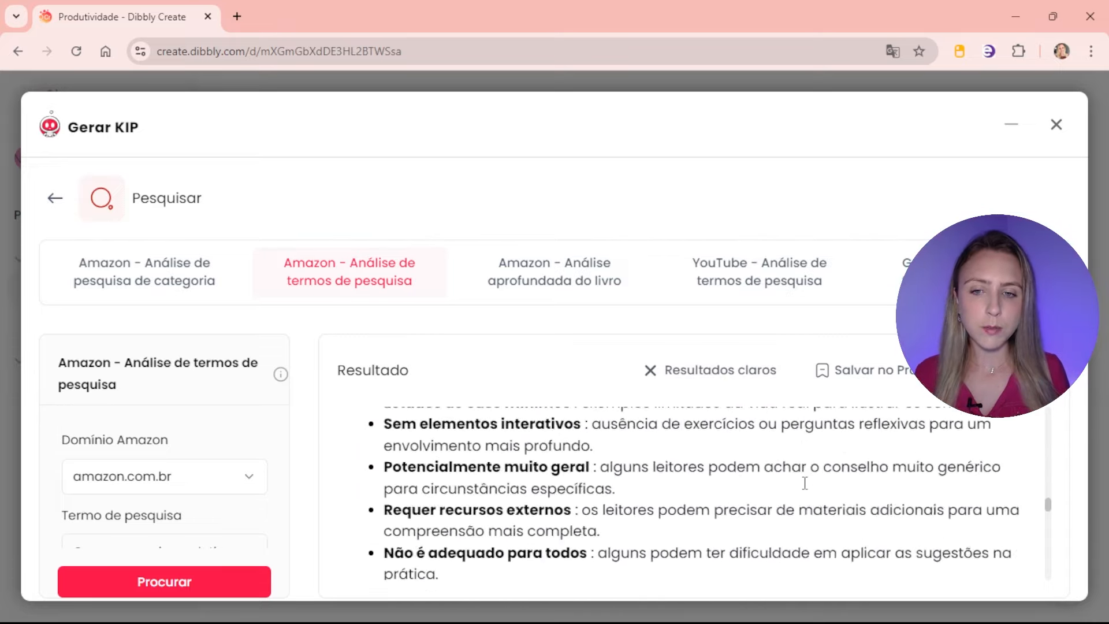
scroll(805, 483, down, 10)
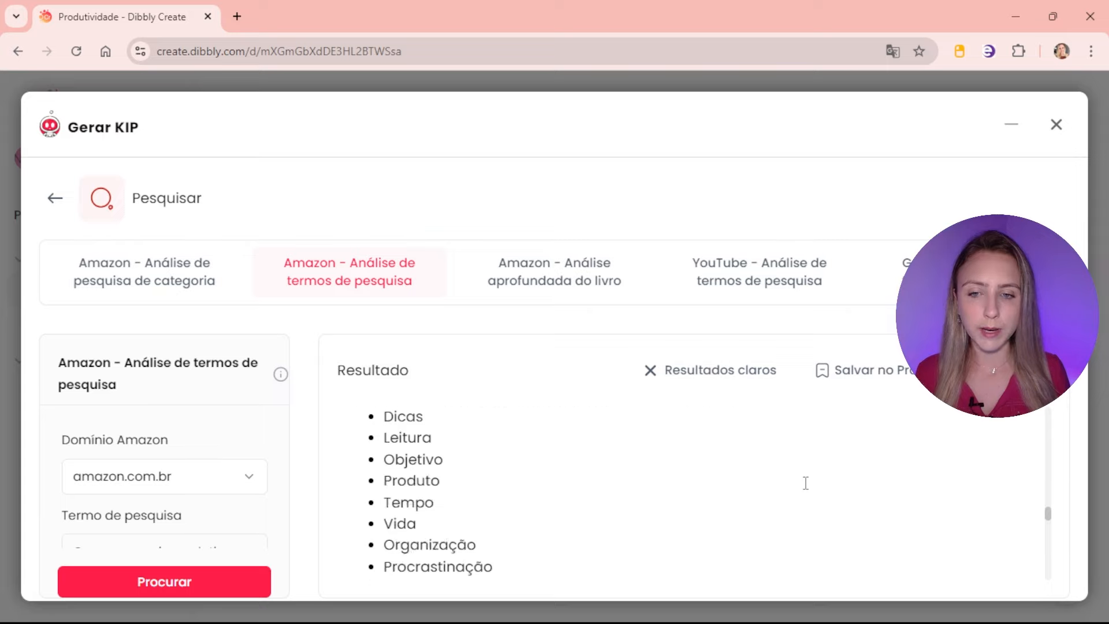
scroll(806, 483, down, 10)
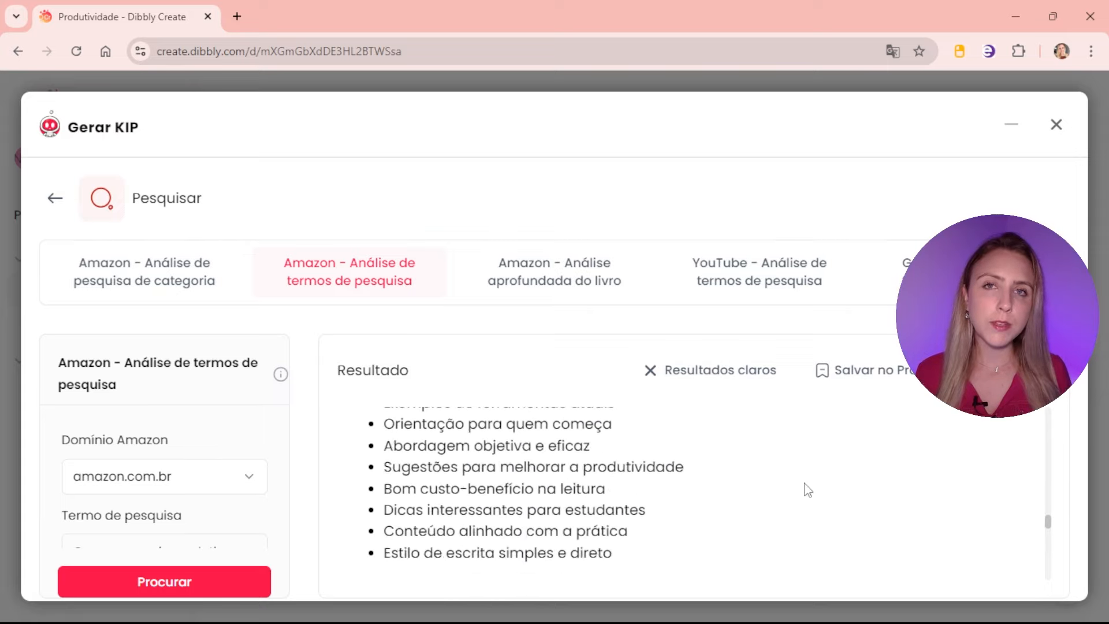
scroll(807, 489, down, 5)
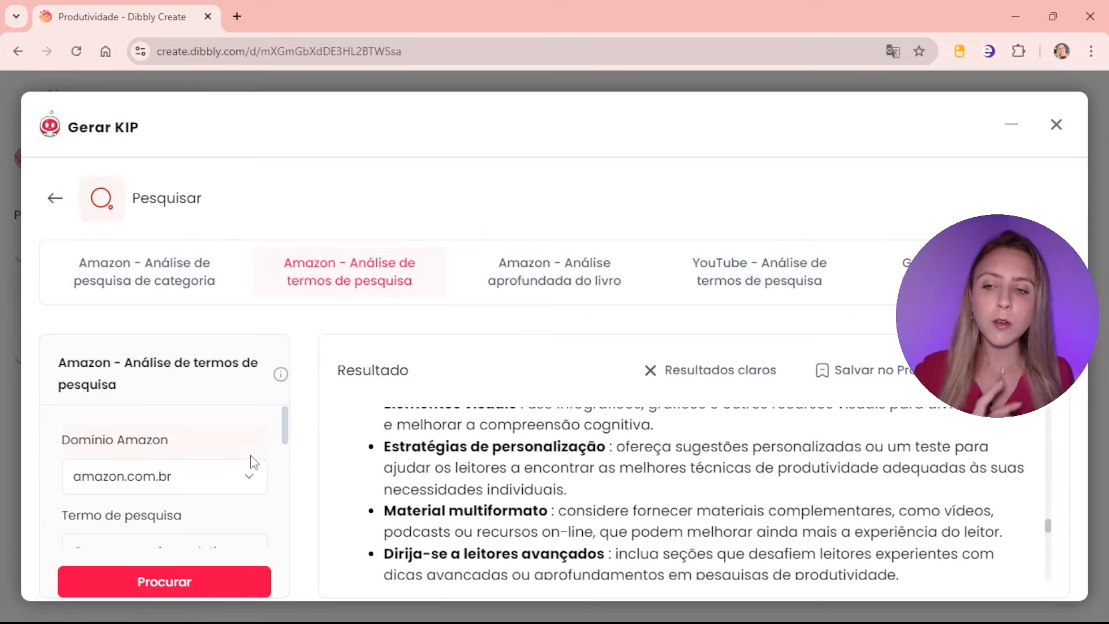
scroll(243, 461, down, 2)
scroll(529, 464, down, 8)
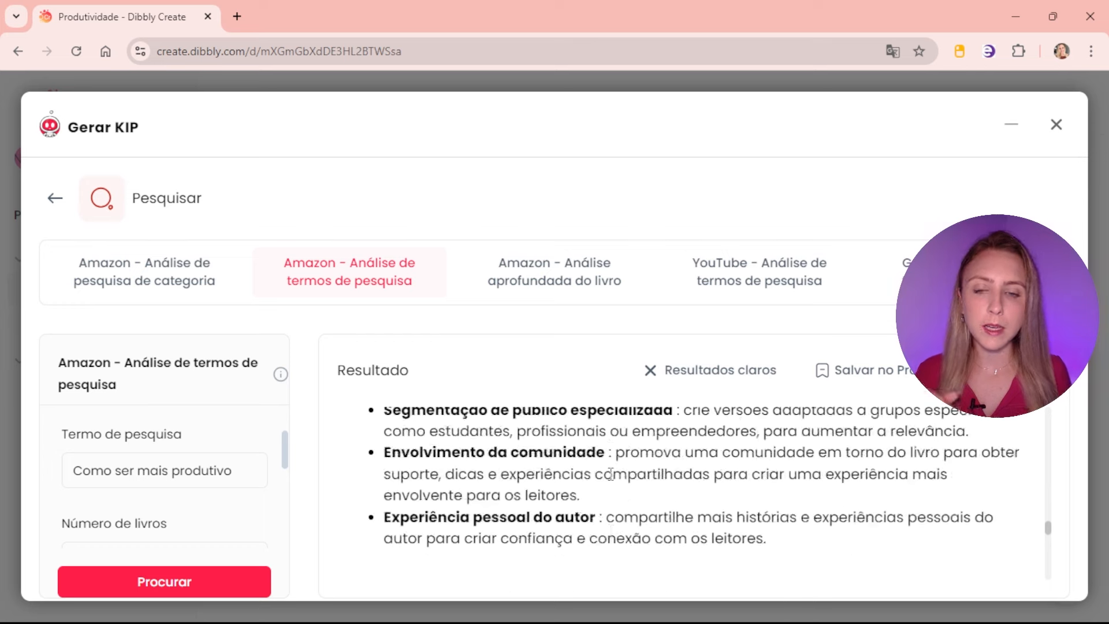
scroll(632, 478, down, 10)
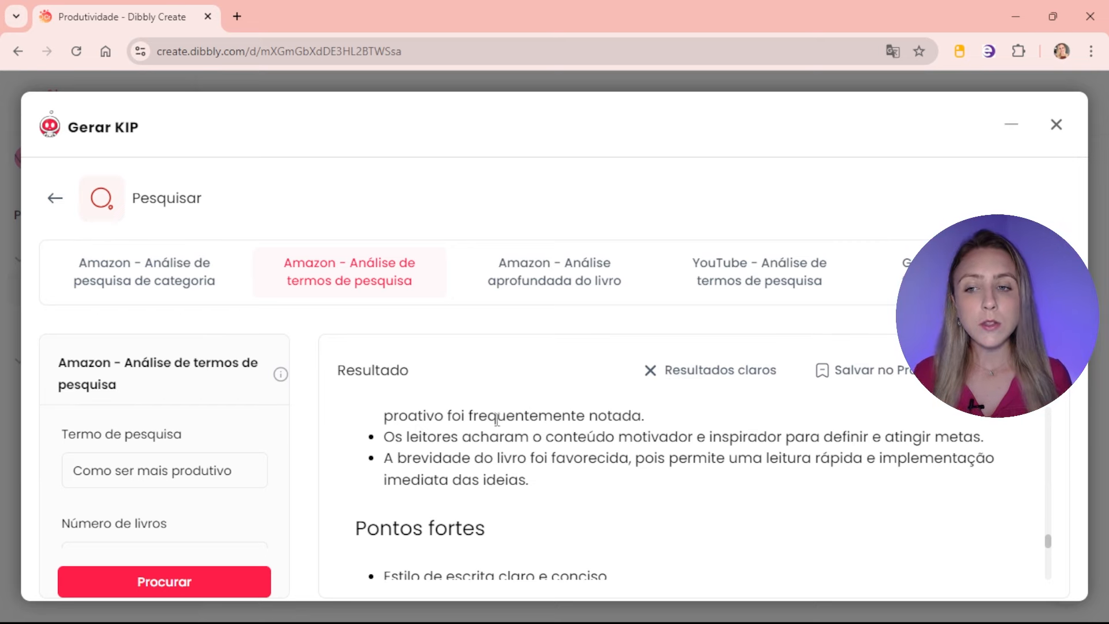
Step: Save the search-term analysis results to the project as a new note named "Pesquisa"
scroll(721, 382, down, 5)
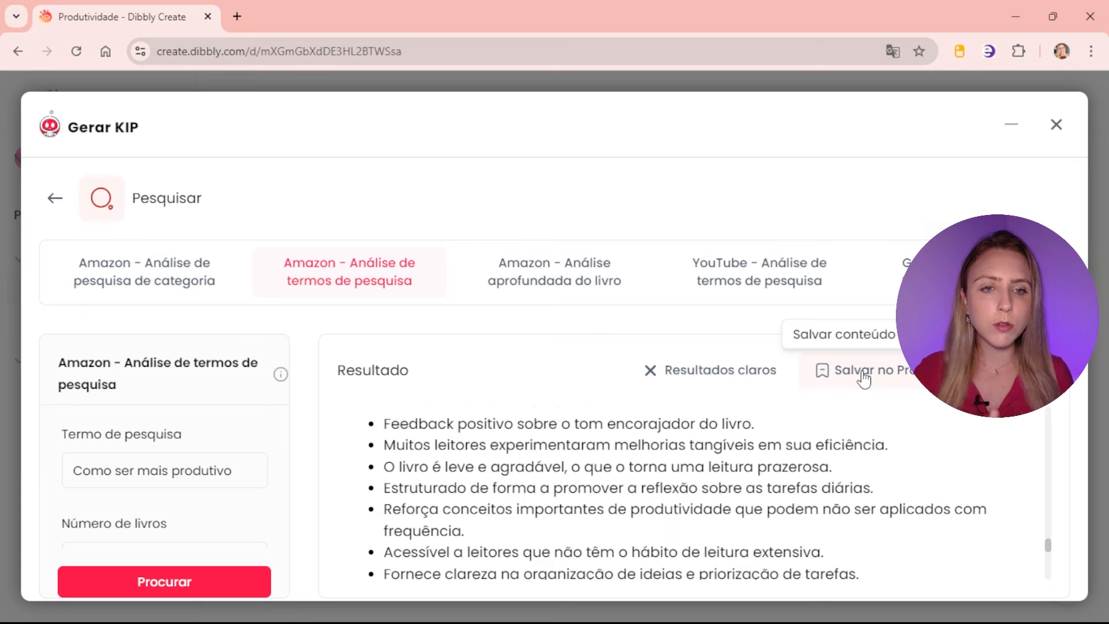
click(864, 374)
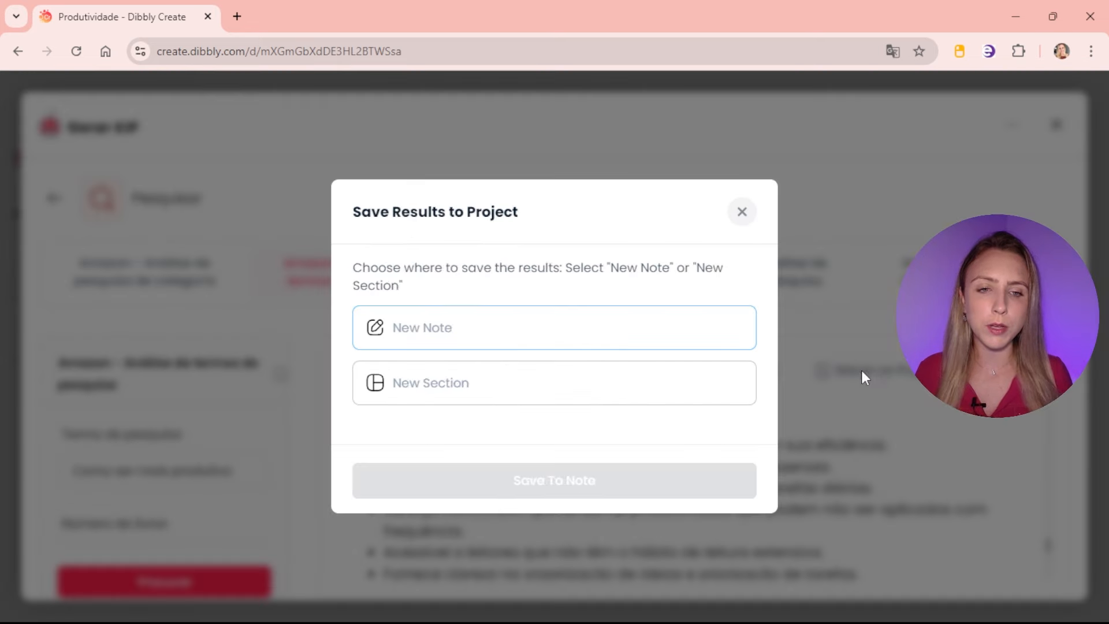
click(457, 331)
text(Pesquisa)
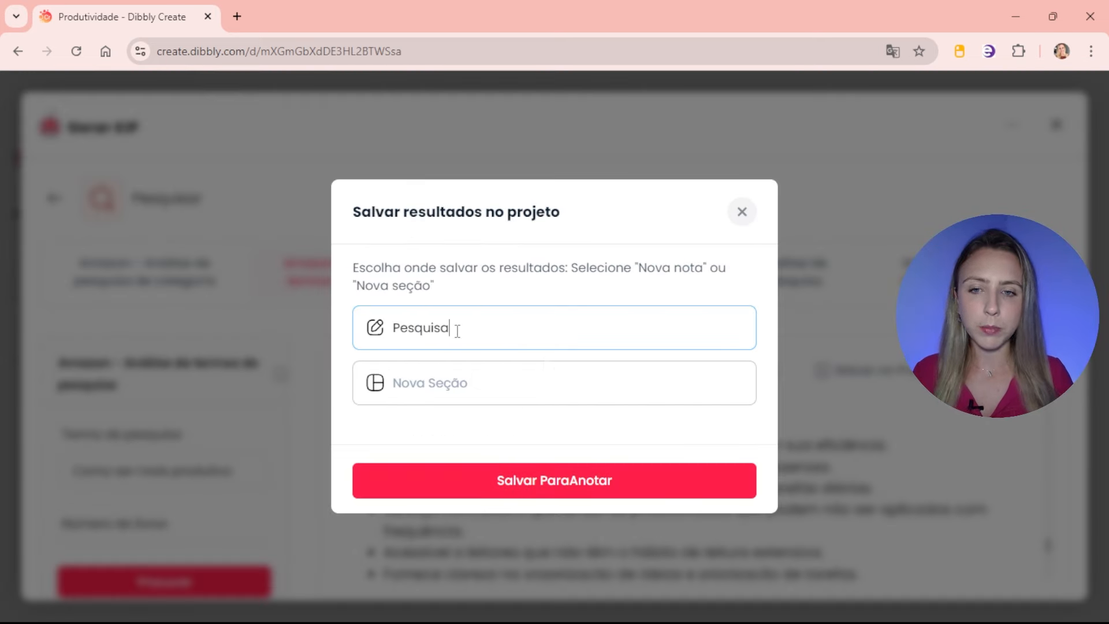
click(508, 479)
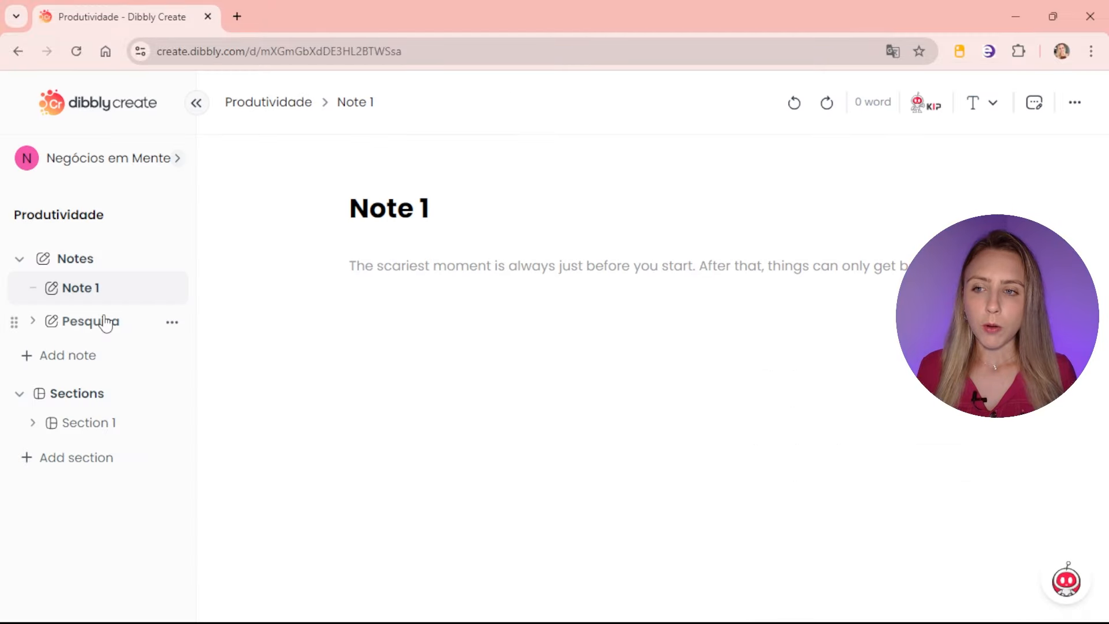
Step: Open the "Pesquisa" note and look through the saved book research
click(106, 322)
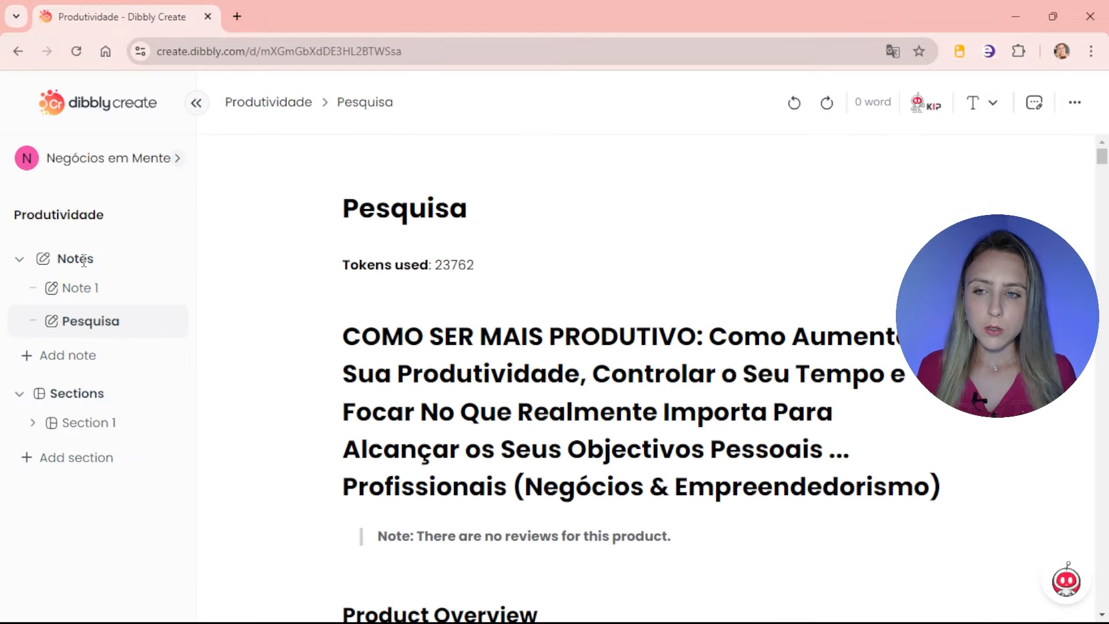
scroll(520, 347, down, 10)
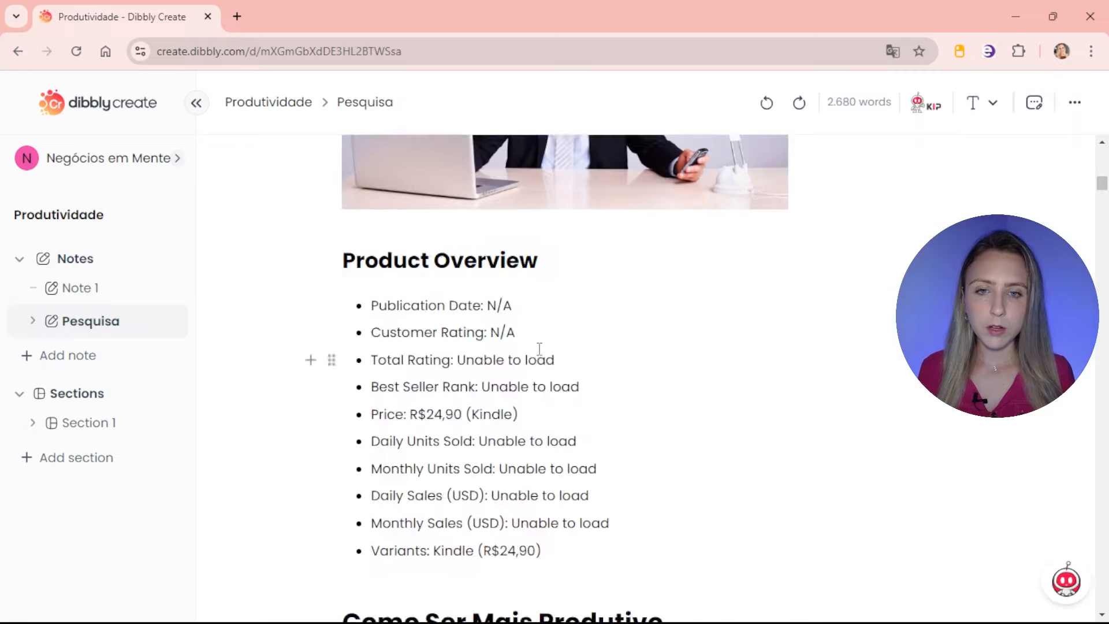
scroll(554, 339, down, 7)
scroll(552, 339, up, 15)
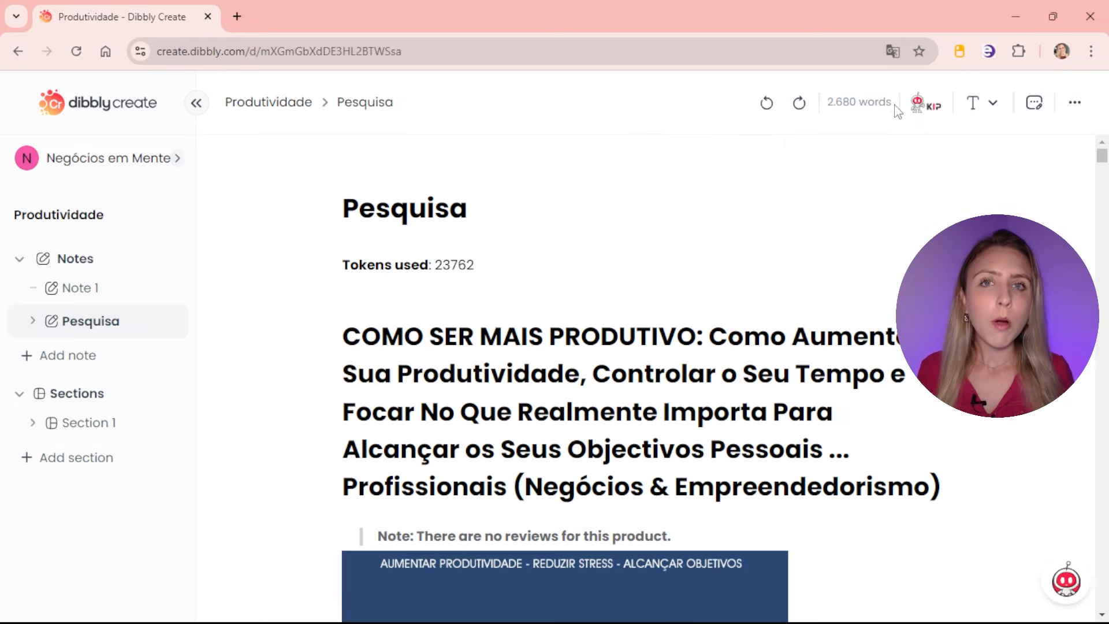
Step: Open KIP's Title Generator and set the book type to Non Fiction
click(928, 109)
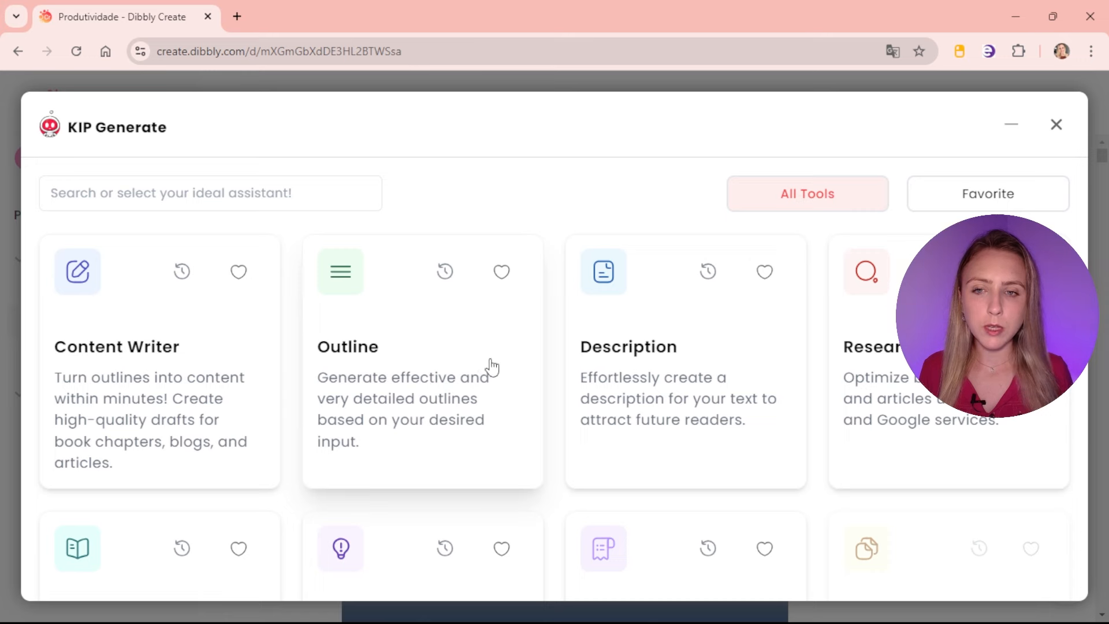
scroll(488, 367, down, 4)
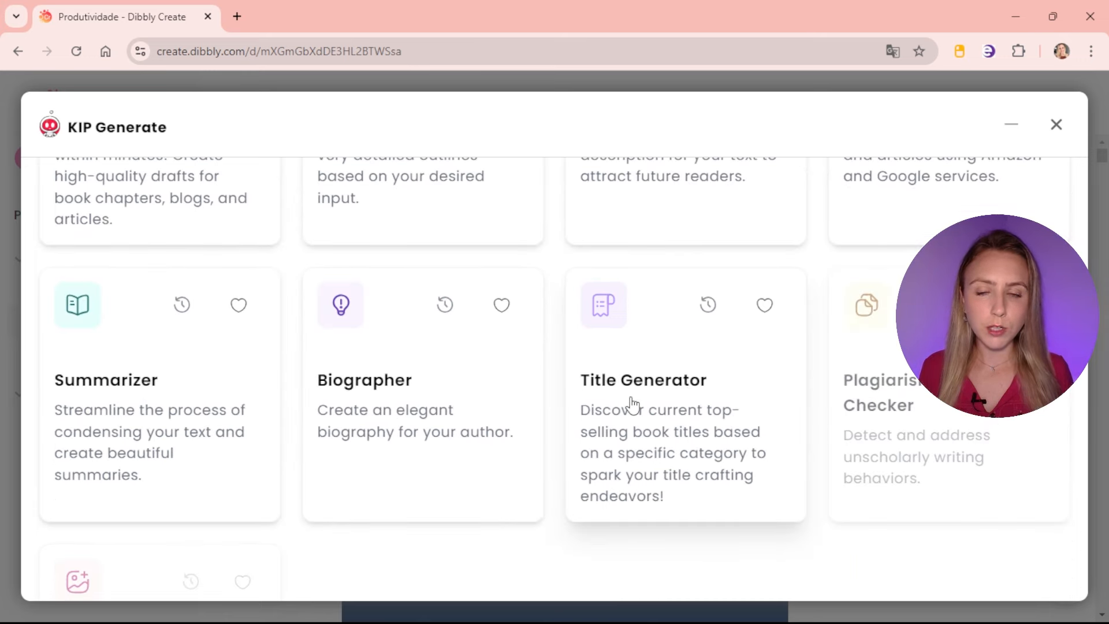
click(631, 404)
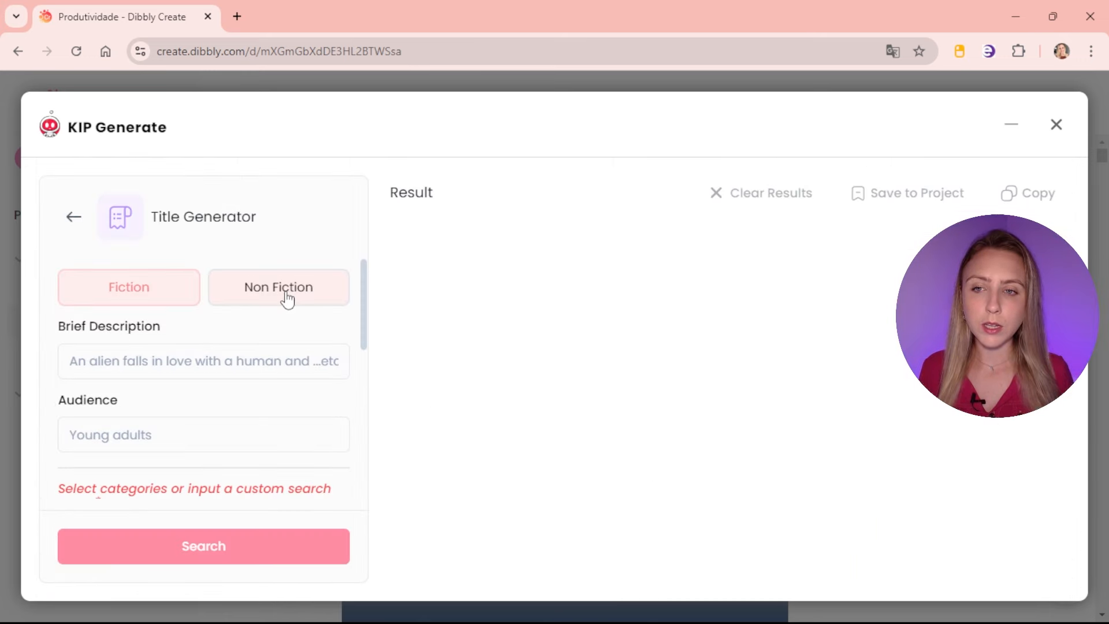
click(287, 298)
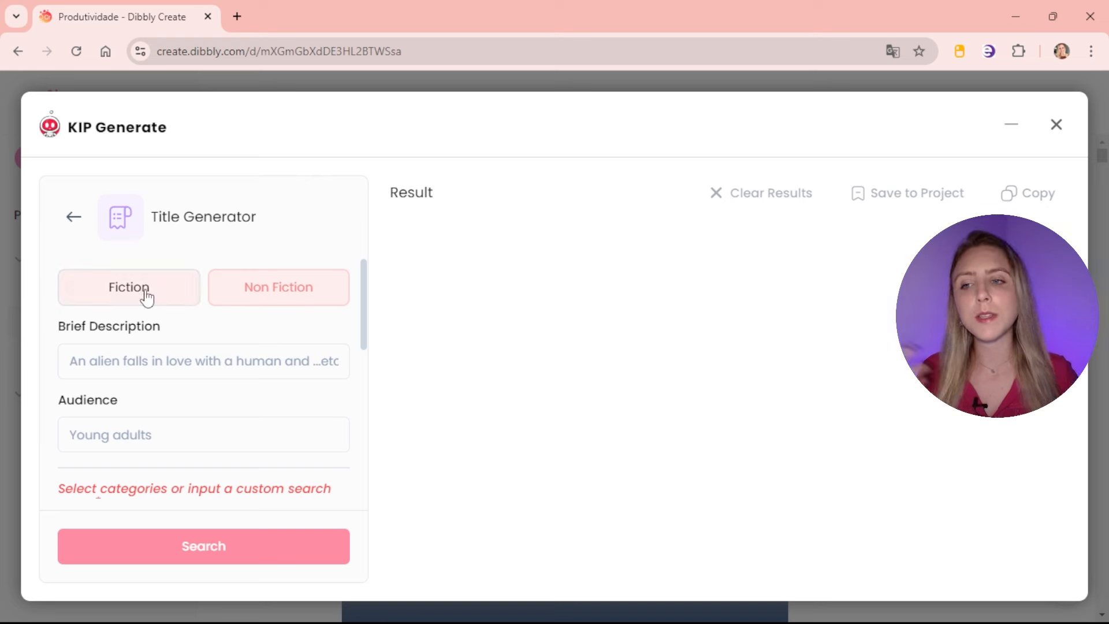
Step: Paste the brief description beginning "Um livro em que ensino como ser mais" and set the audience to "Adultos"
click(177, 361)
key(ctrl+v)
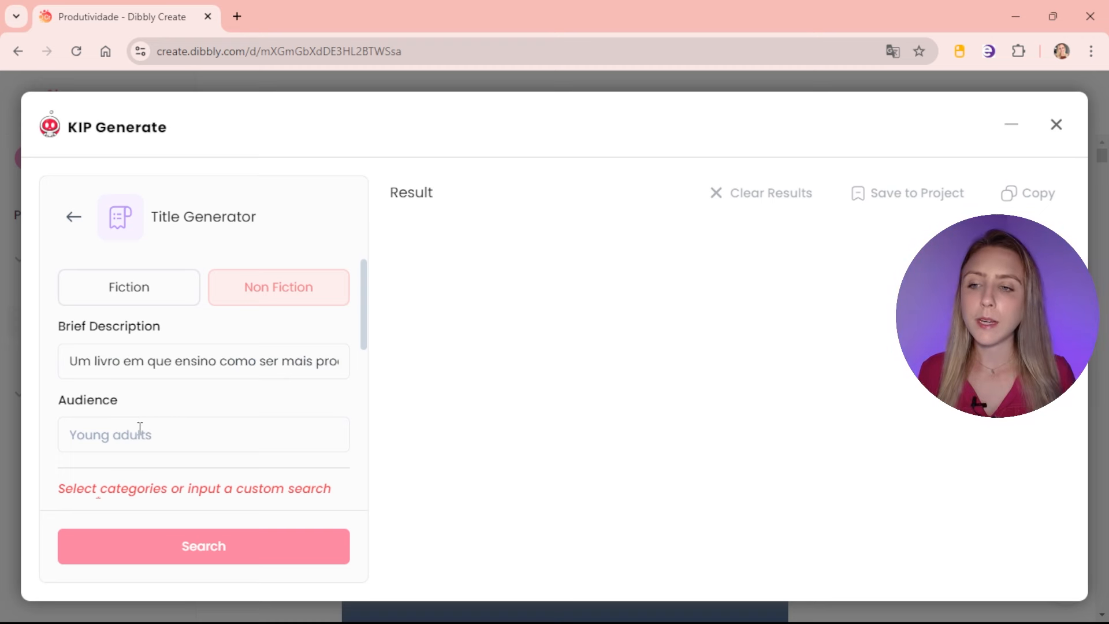
click(139, 428)
text(Adu)
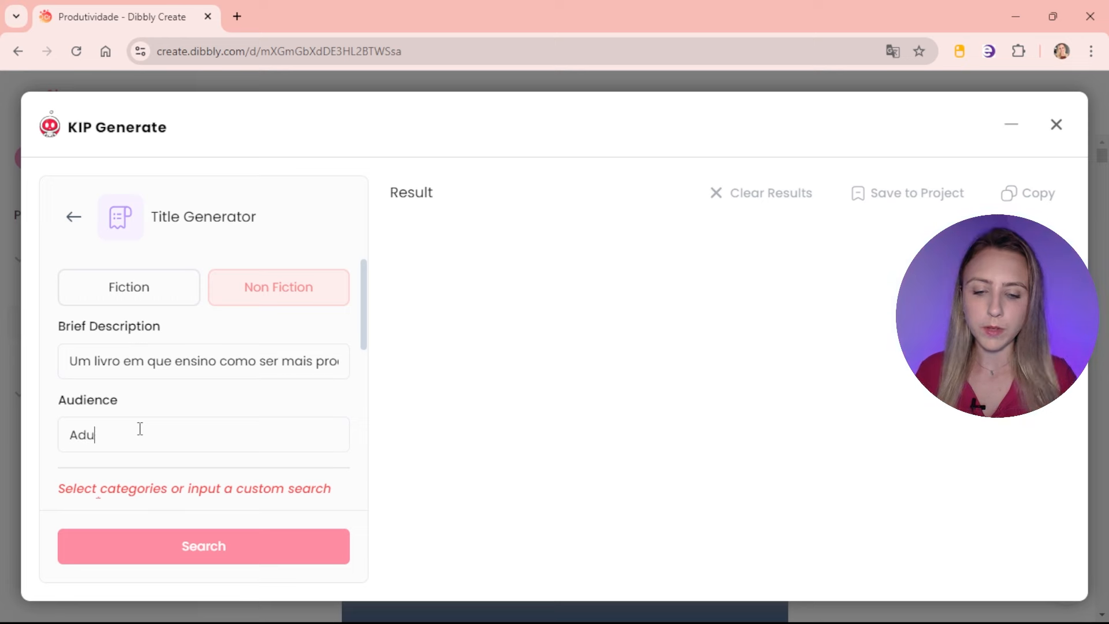
text(ltos)
Step: Set the title search type to Books and the level 1 category to Self-Help
scroll(140, 428, down, 3)
click(158, 411)
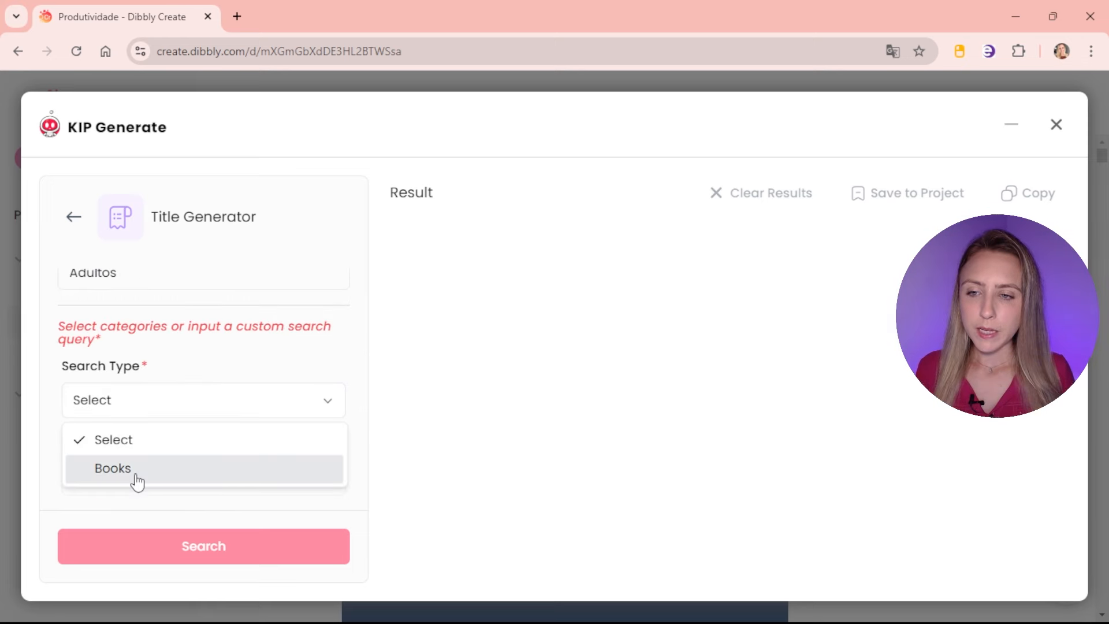
click(136, 480)
scroll(168, 440, down, 2)
click(178, 404)
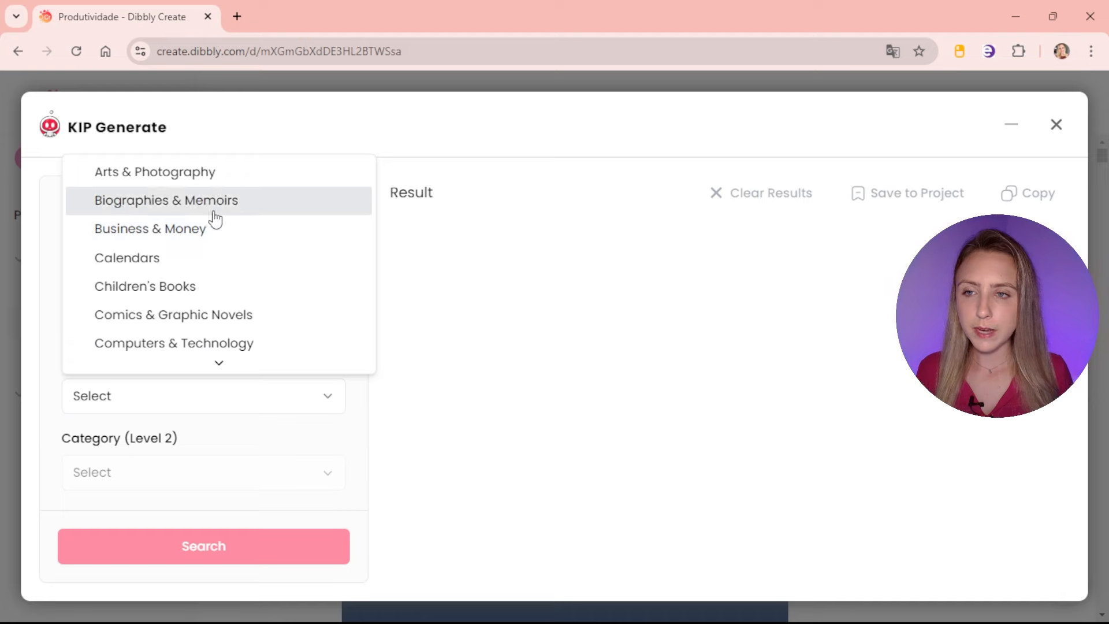
scroll(213, 220, down, 4)
scroll(212, 222, down, 8)
click(133, 255)
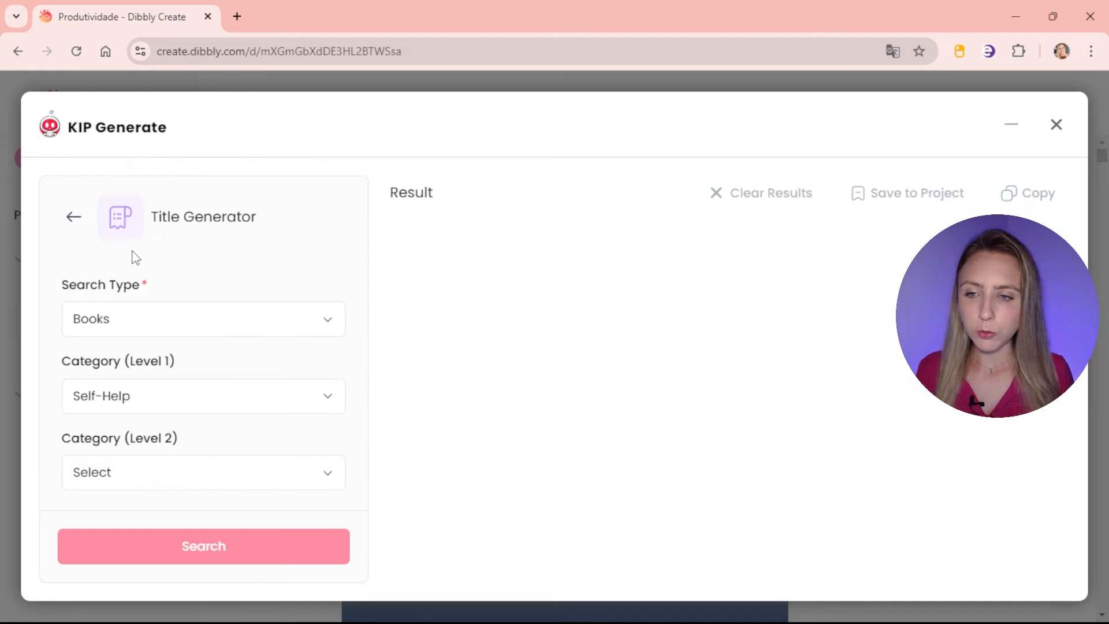
Step: Set the level 2 category to Time Management and run the title search
scroll(255, 367, down, 2)
click(249, 386)
scroll(208, 350, down, 5)
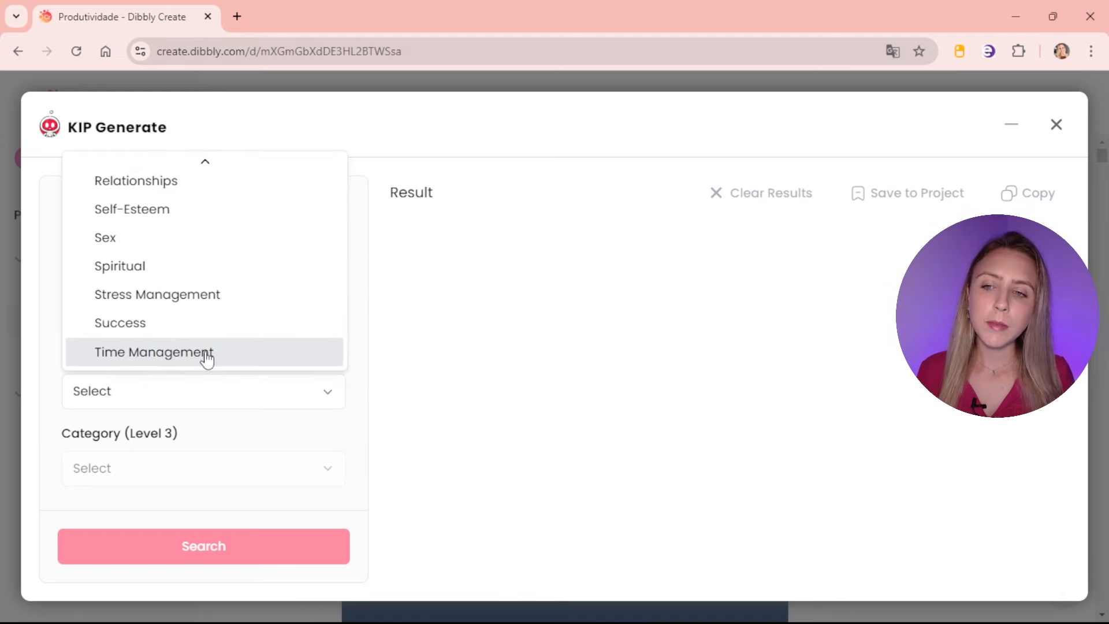
click(207, 357)
scroll(244, 351, down, 2)
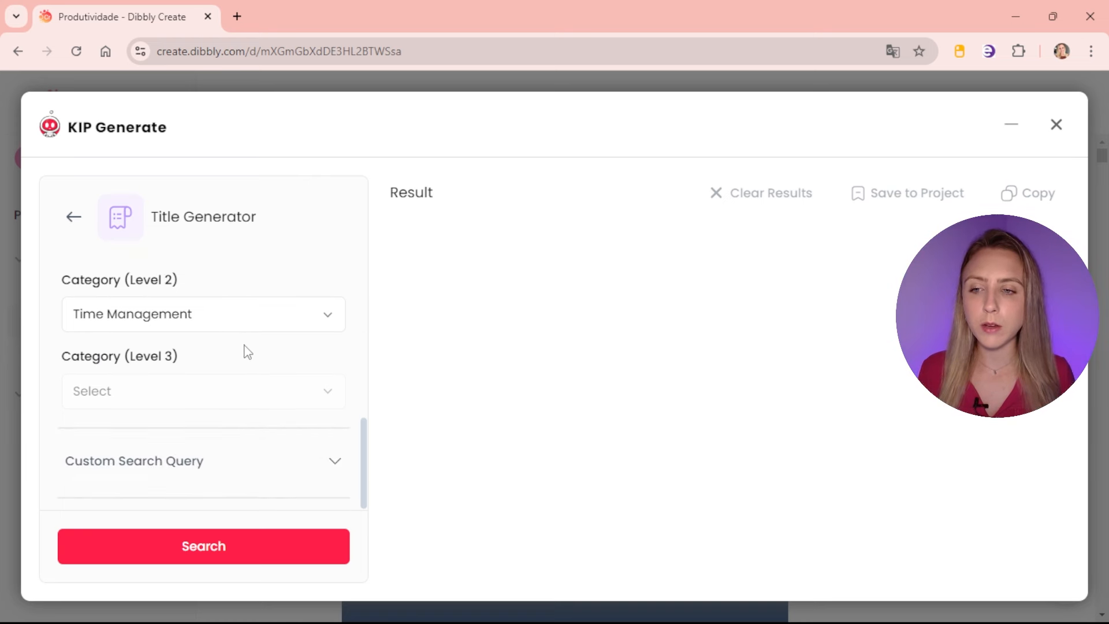
click(237, 542)
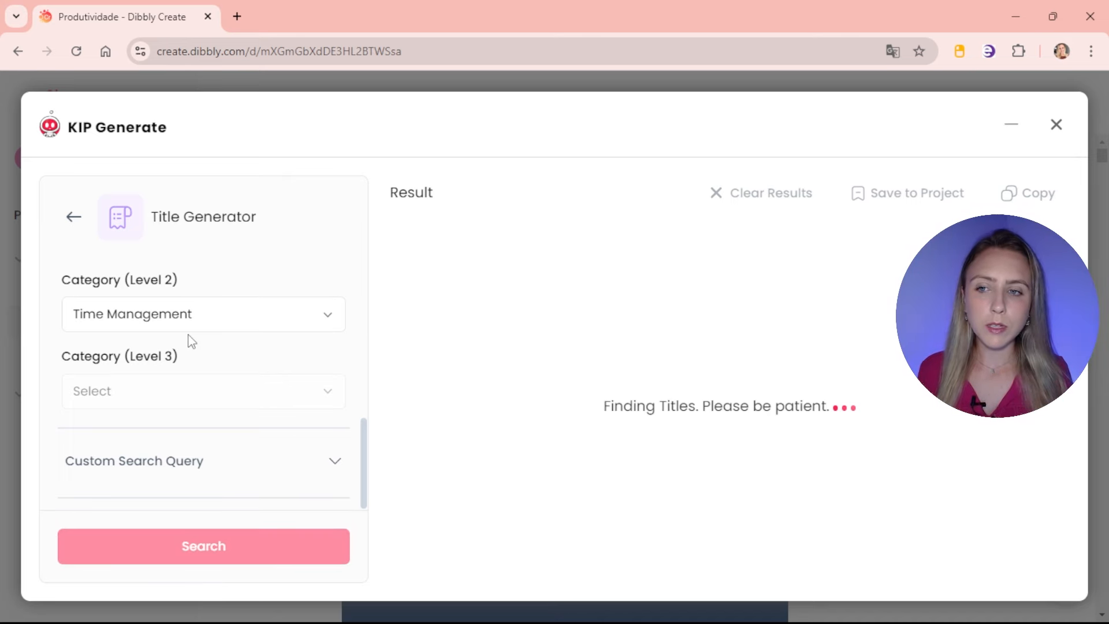
scroll(188, 341, up, 7)
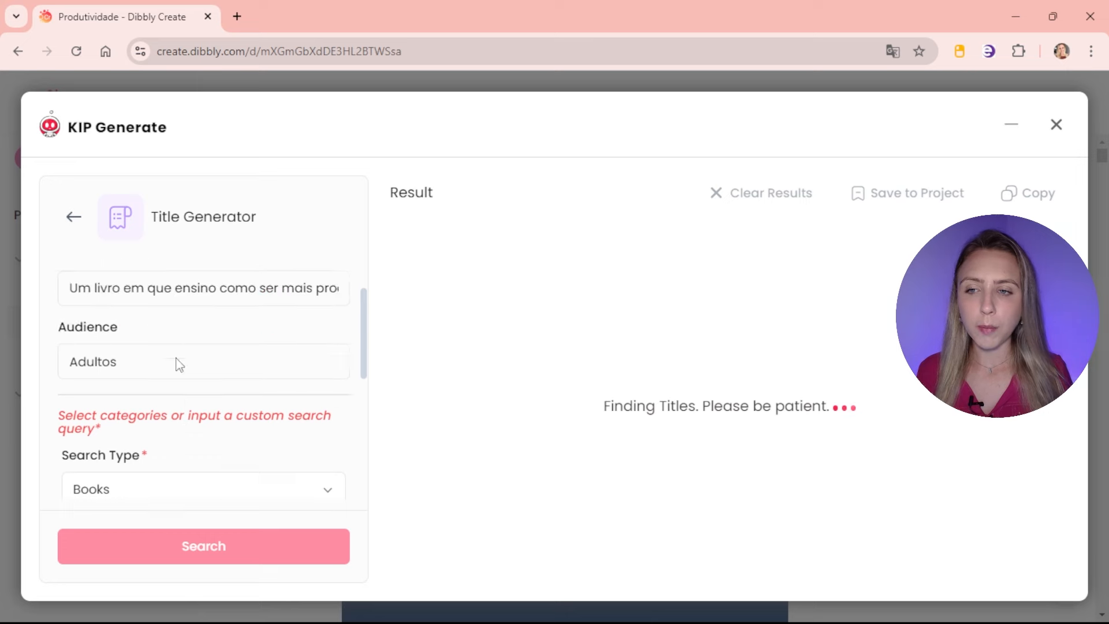
scroll(183, 370, down, 3)
scroll(185, 372, down, 1)
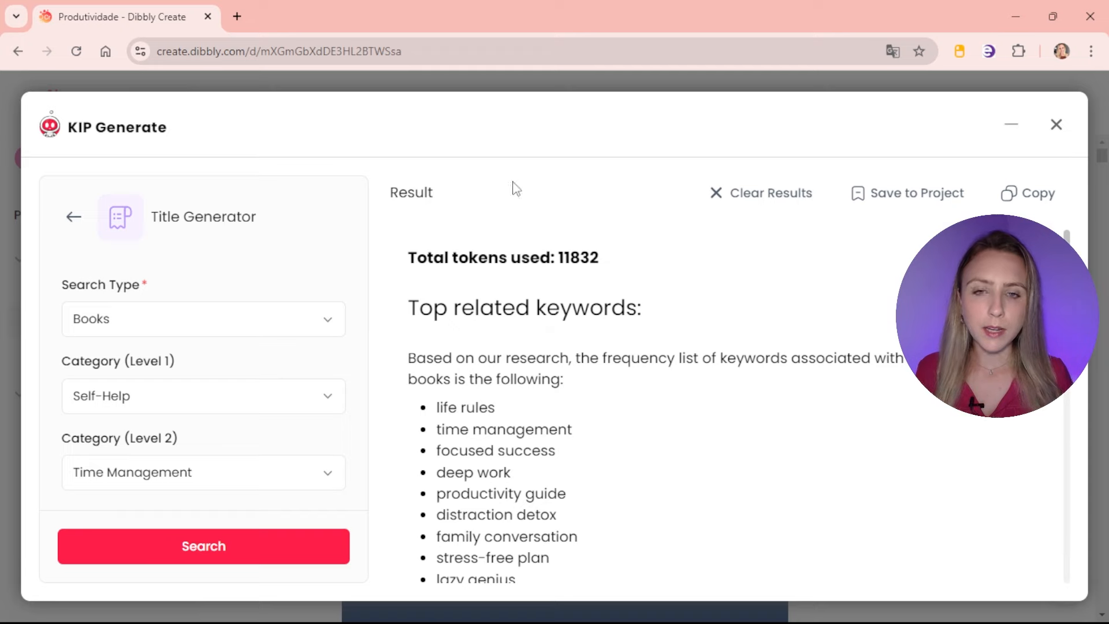
Step: Copy the list of suggested titles under Potential Titles and open ChatGPT in a new tab
scroll(557, 378, down, 4)
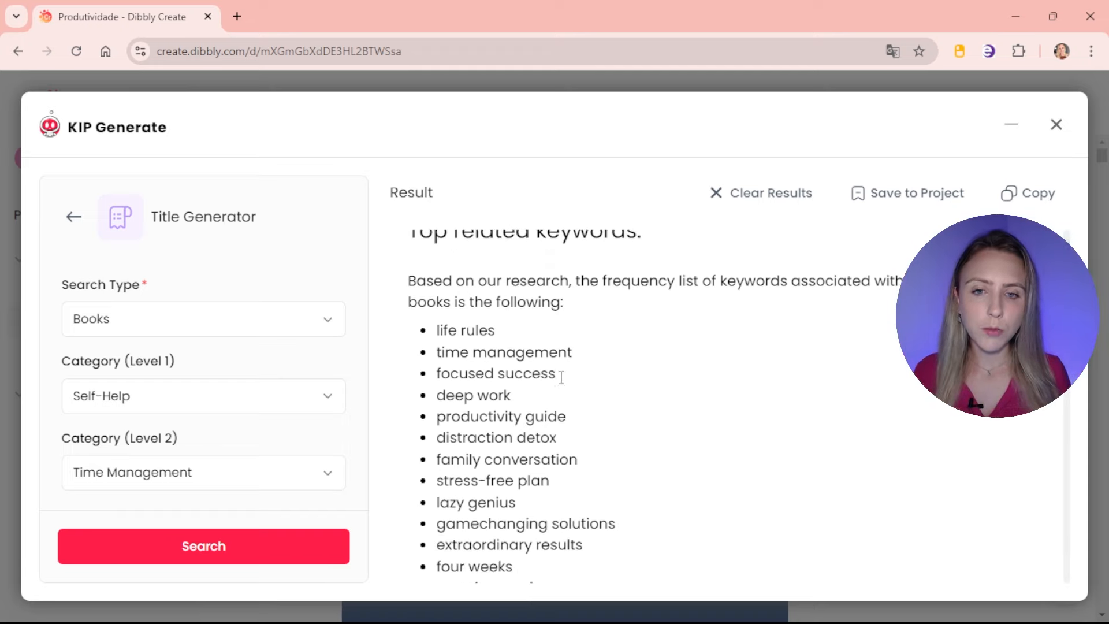
scroll(598, 379, down, 11)
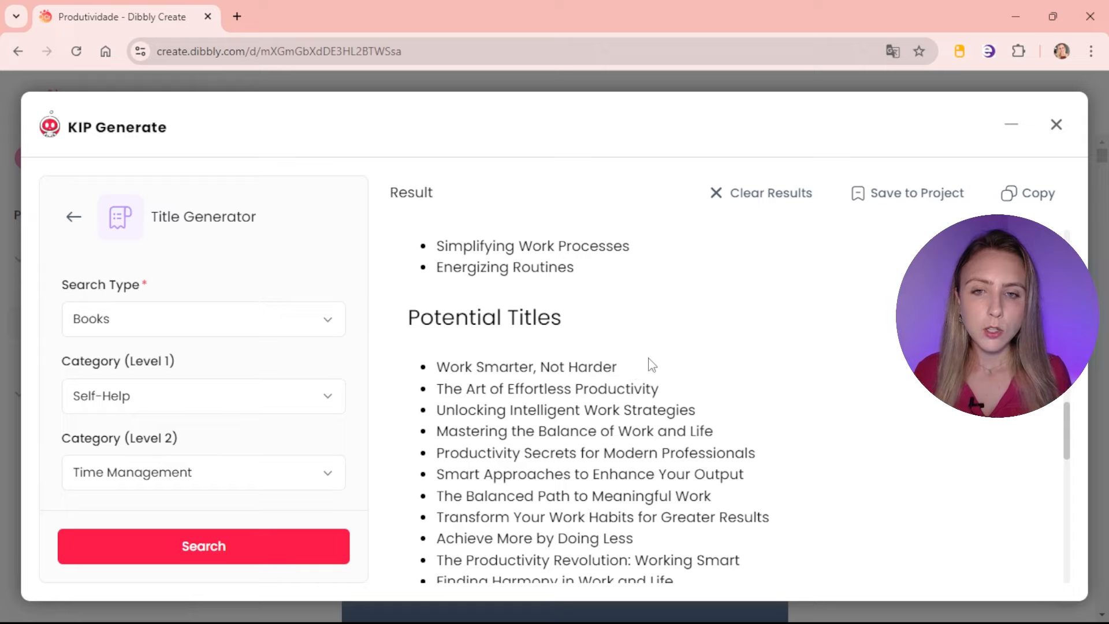
scroll(649, 364, down, 1)
scroll(593, 344, up, 1)
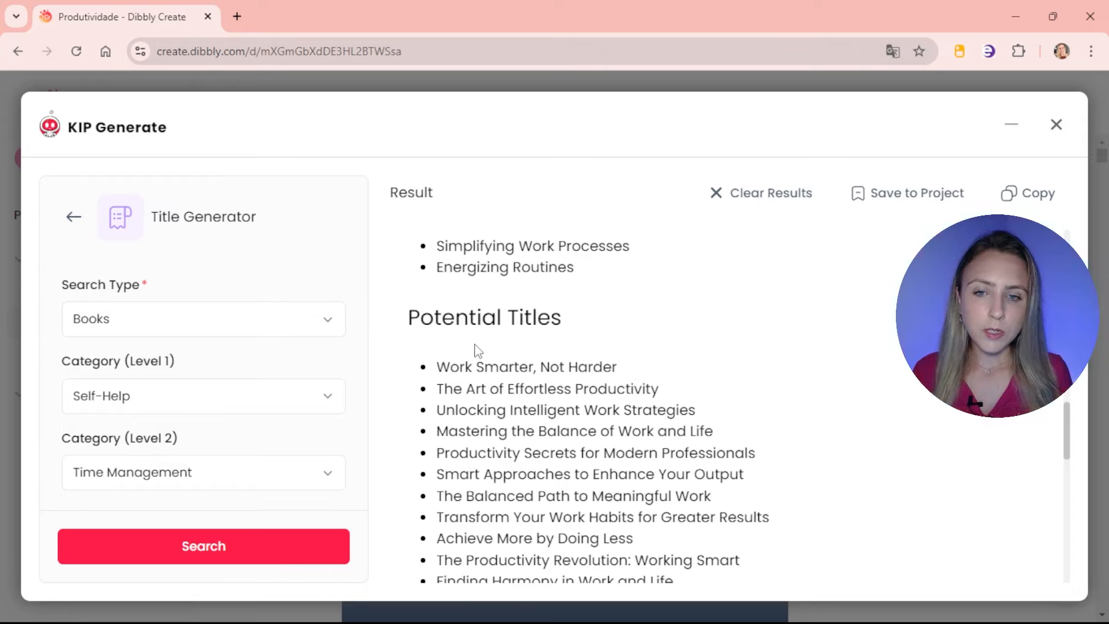
scroll(462, 350, down, 3)
drag(702, 552, 416, 300)
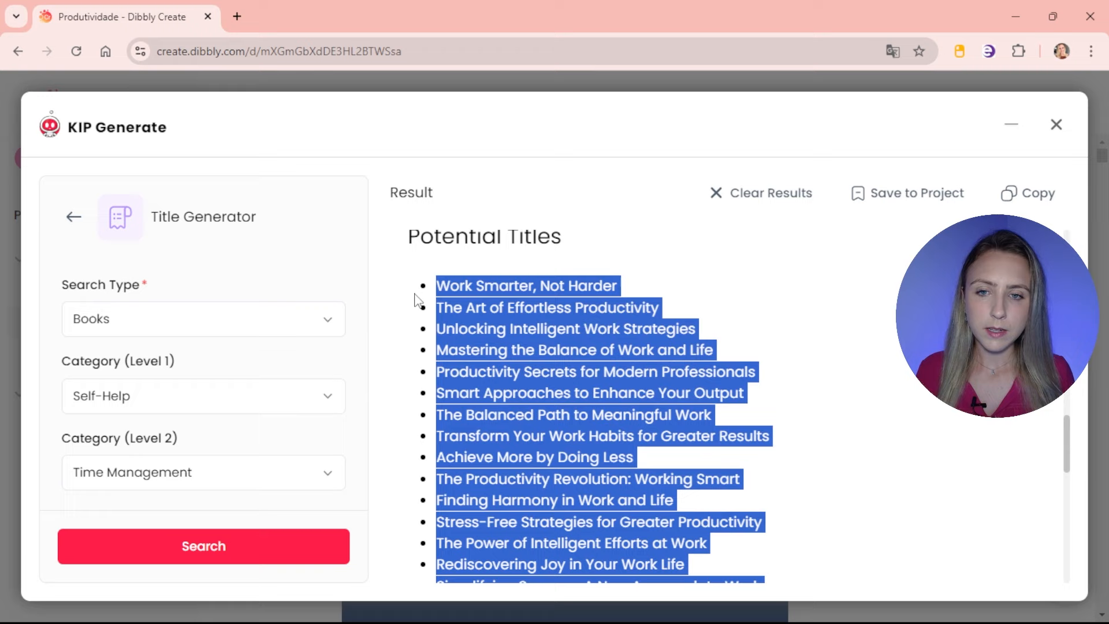
click(241, 11)
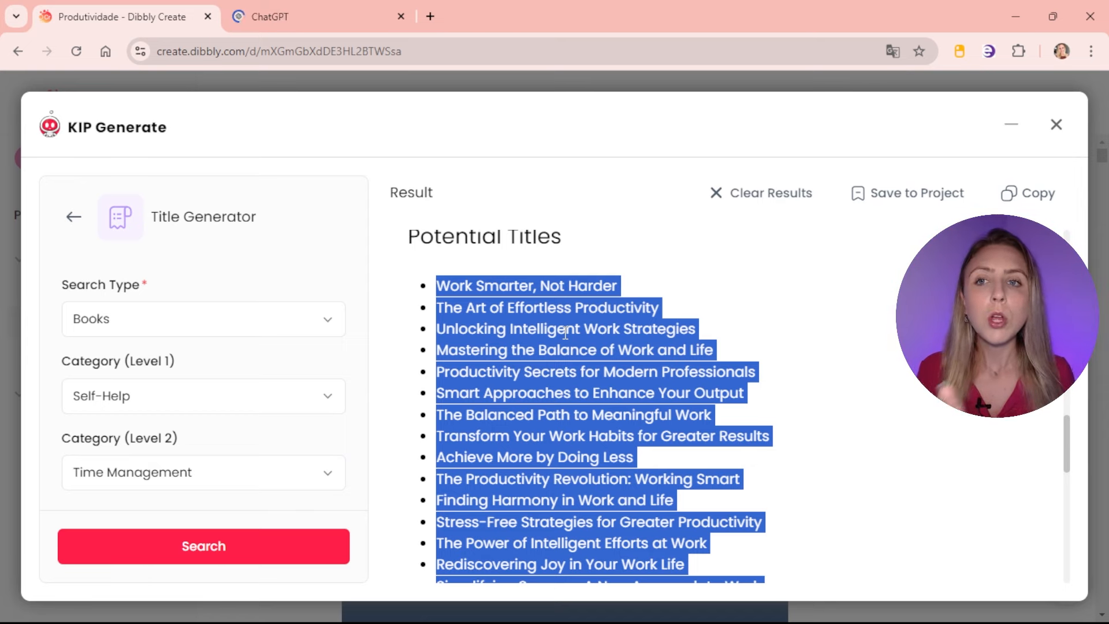
click(346, 7)
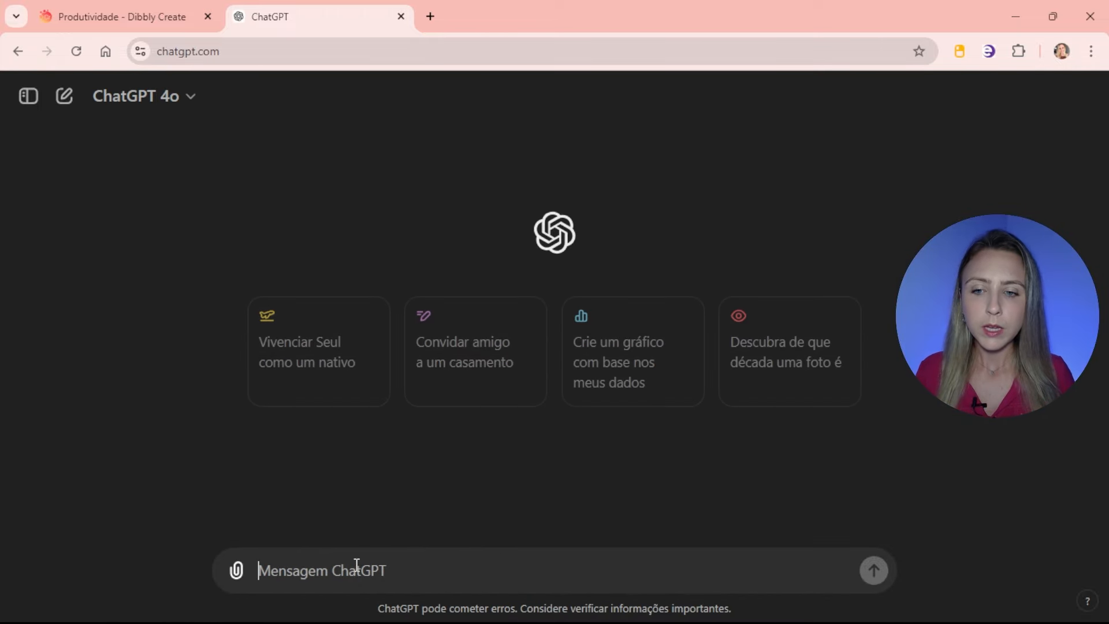
Step: Send ChatGPT the prompt "Traduza os títulos abaixo para português do Brasil:" followed by the copied titles
text(Traduz)
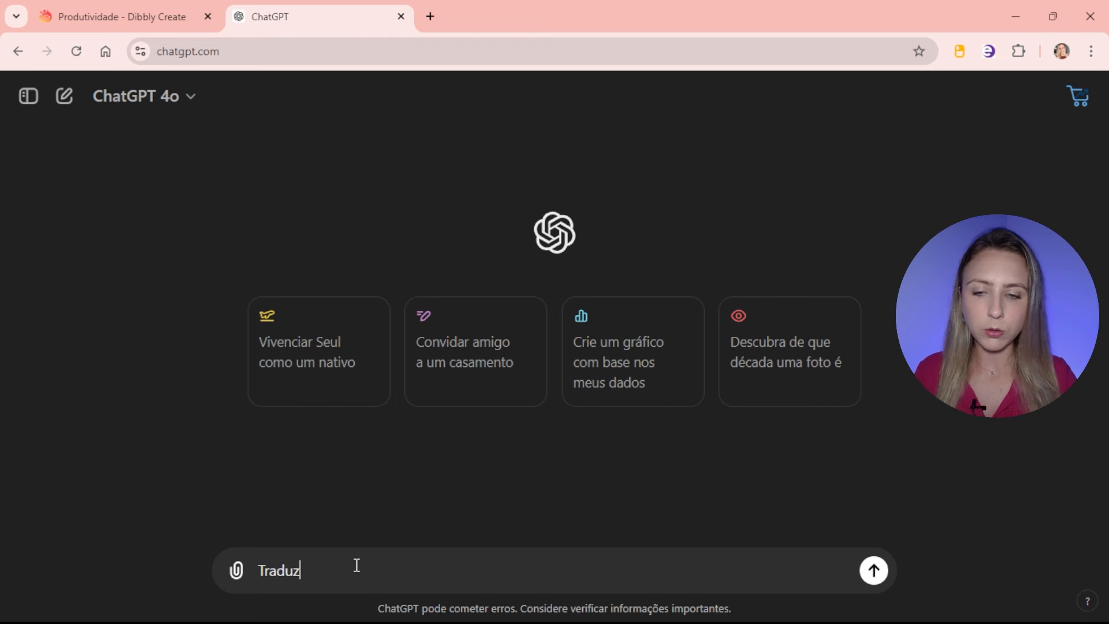
text(a o texto que s)
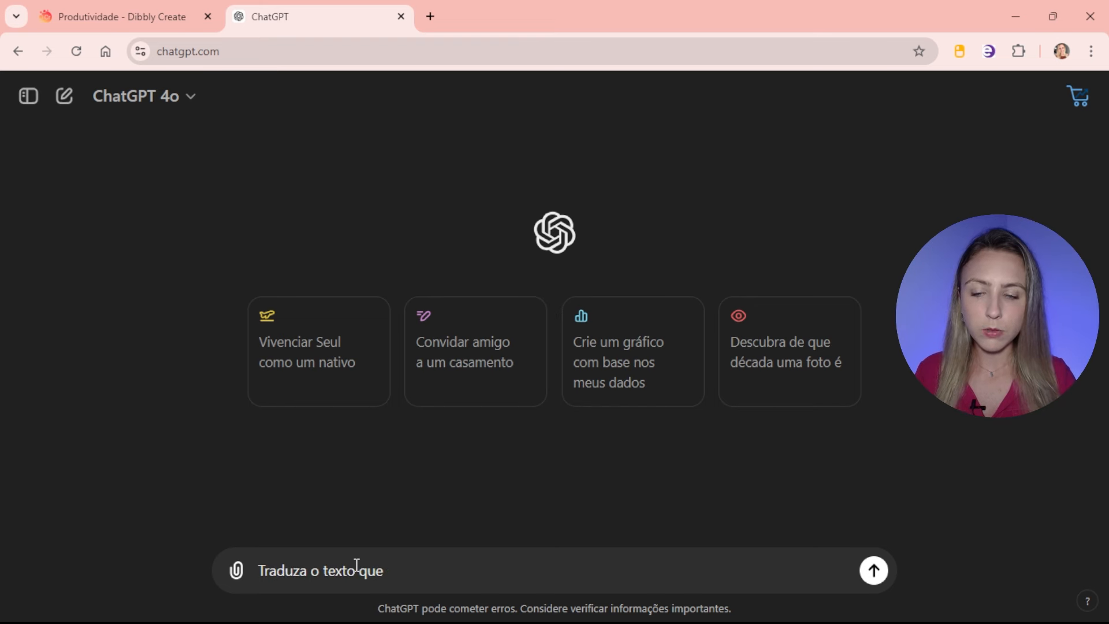
key(BackSpace)
key(BackSpace)
key(BackSpace)
key(BackSpace)
key(BackSpace)
key(BackSpace)
key(BackSpace)
key(BackSpace)
key(BackSpace)
text(s títulos abaixo para pirtu)
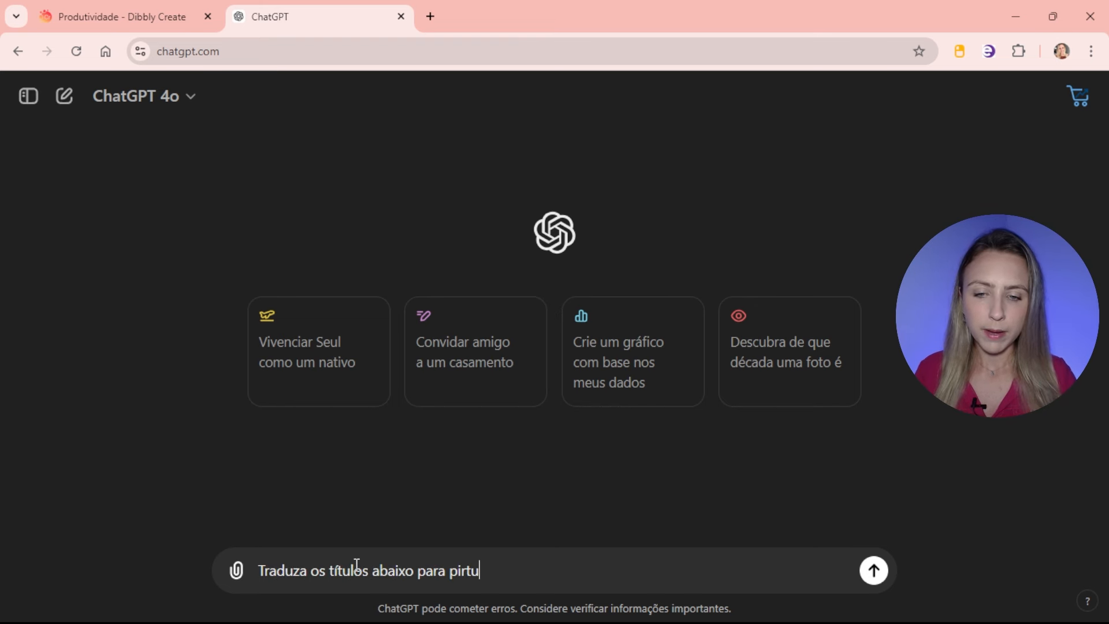
key(BackSpace)
key(BackSpace)
text(ortuguês do Brasil:)
key(shift+Return)
key(shift+Return)
key(ctrl+v)
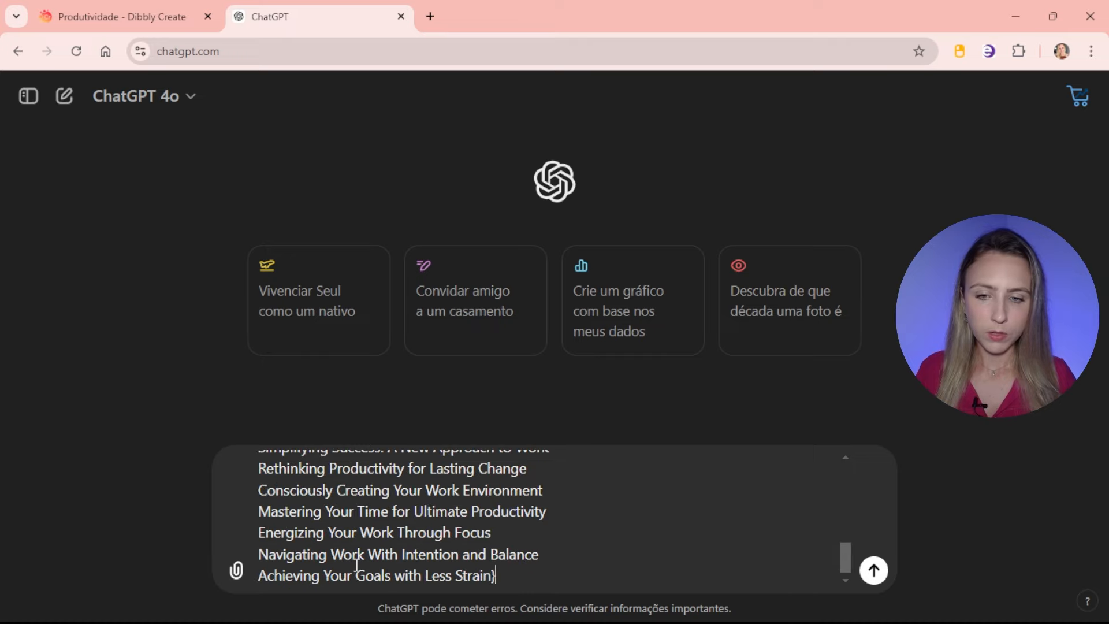
key(Return)
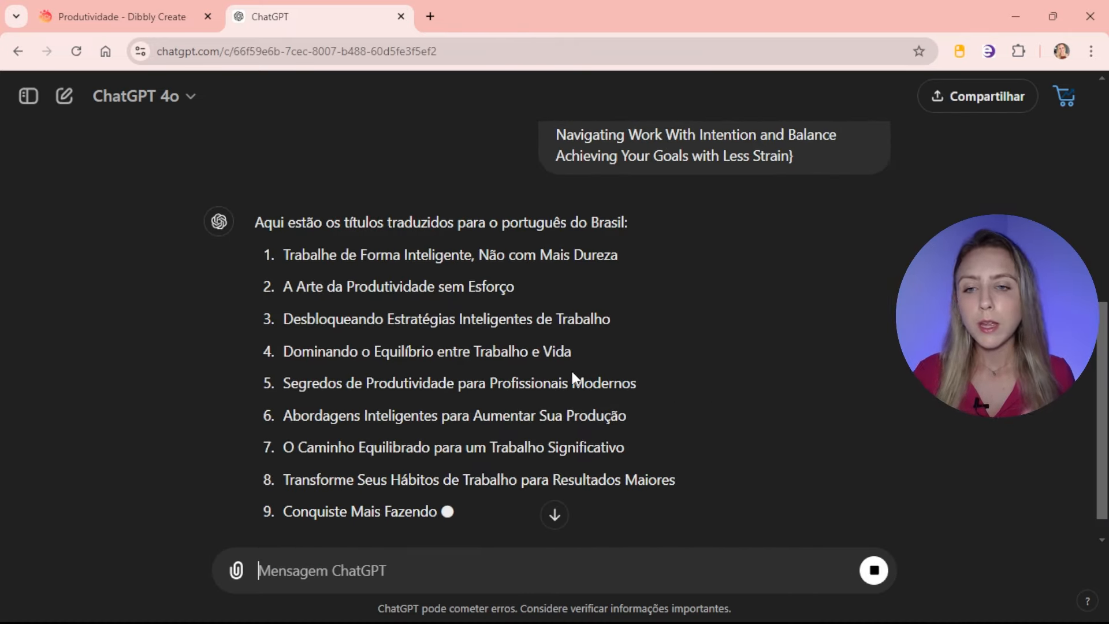
Step: Read through the Brazilian Portuguese translations of the title suggestions
scroll(645, 355, up, 3)
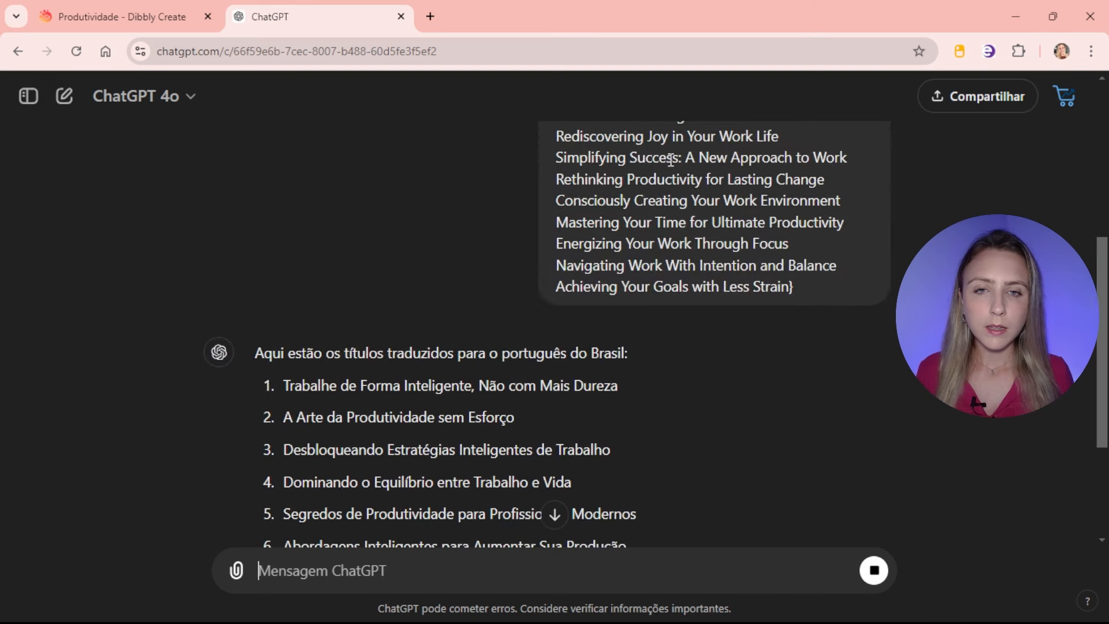
scroll(650, 316, down, 4)
scroll(647, 318, down, 1)
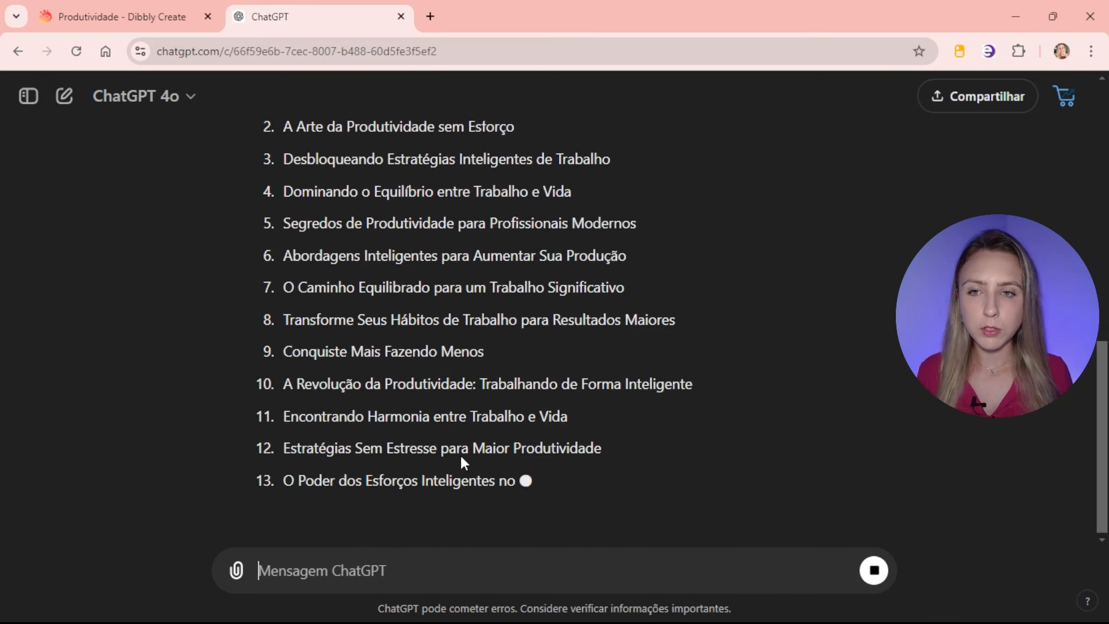
scroll(457, 448, up, 3)
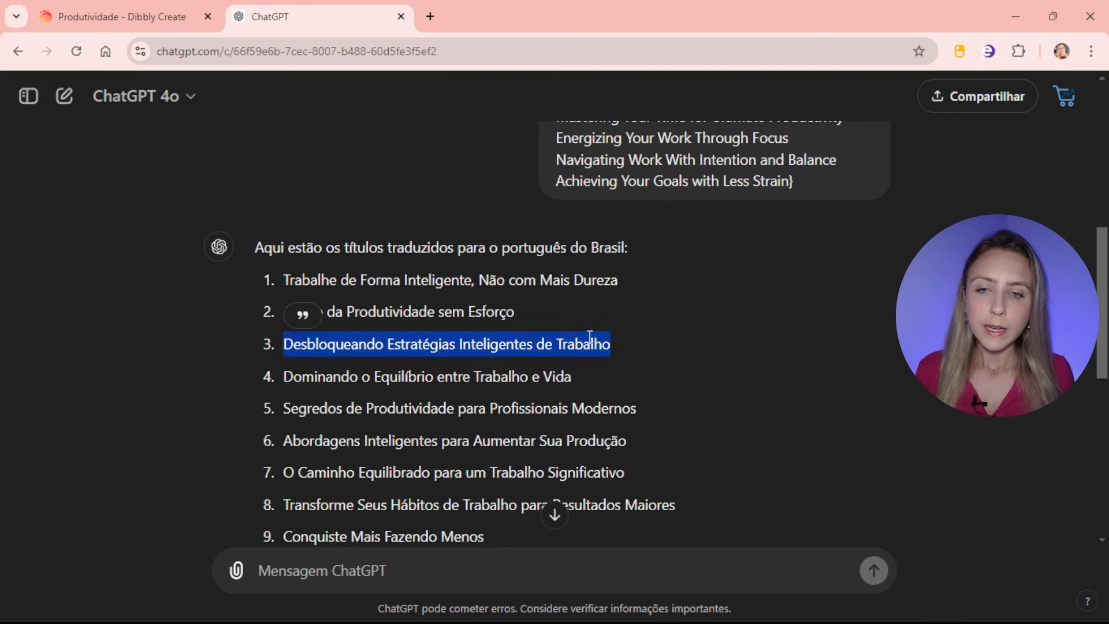
Step: Copy the translated title "Desbloqueando Estratégias Inteligentes de Trabalho", switch back to Dibbly Create and exit the Title Generator
click(612, 346)
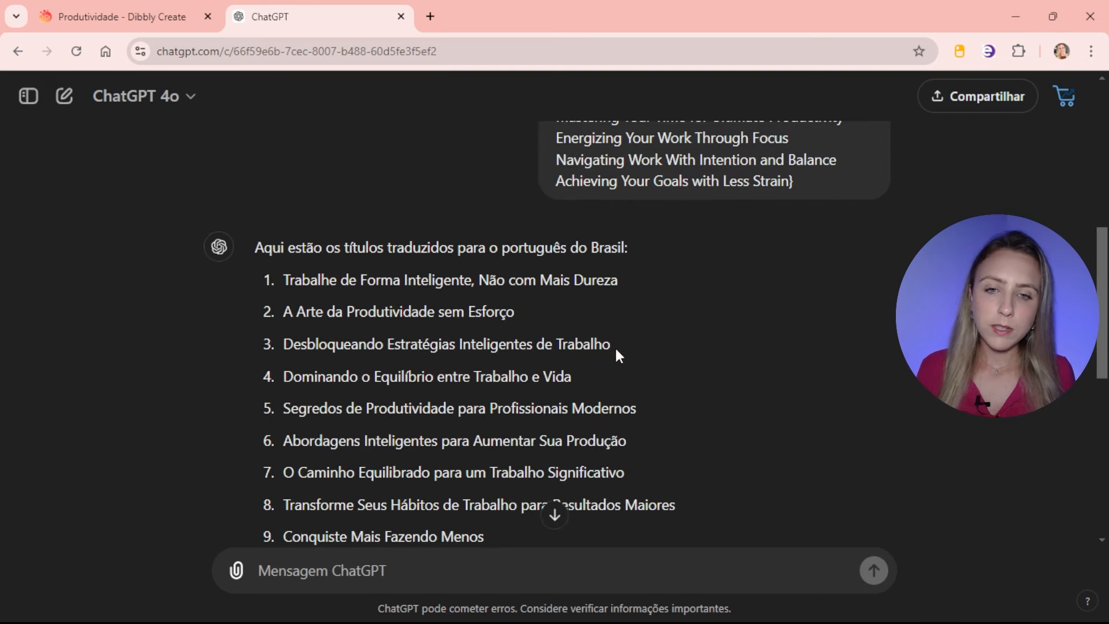
drag(615, 347, 282, 344)
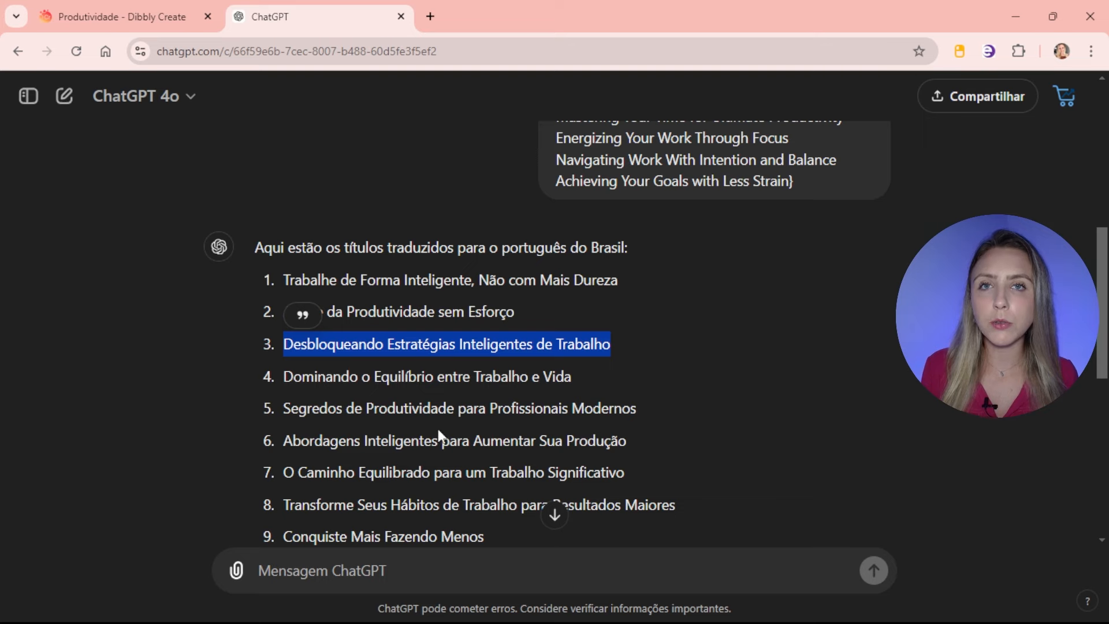
click(186, 9)
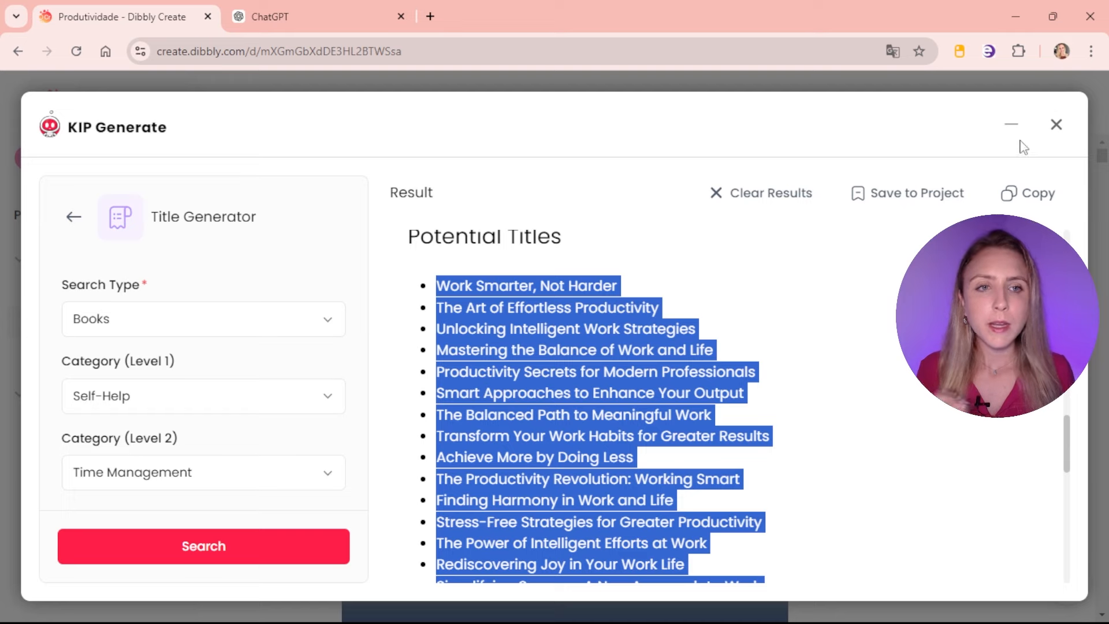
click(1054, 126)
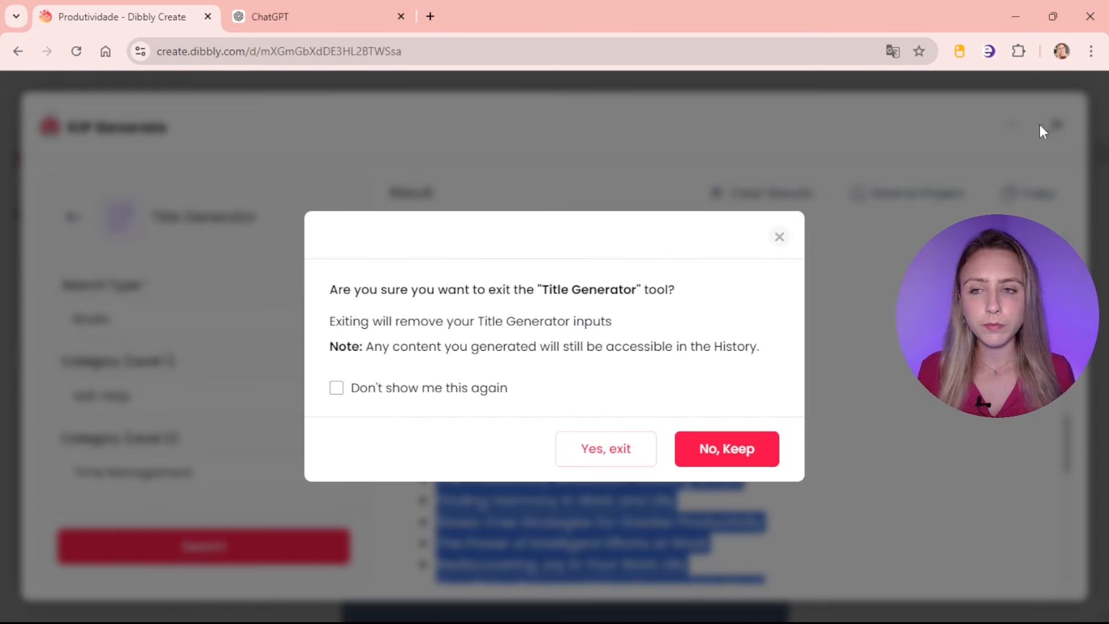
click(618, 449)
Step: In Note 1, write "Título:" and paste the copied title on the line below it
click(75, 288)
click(488, 277)
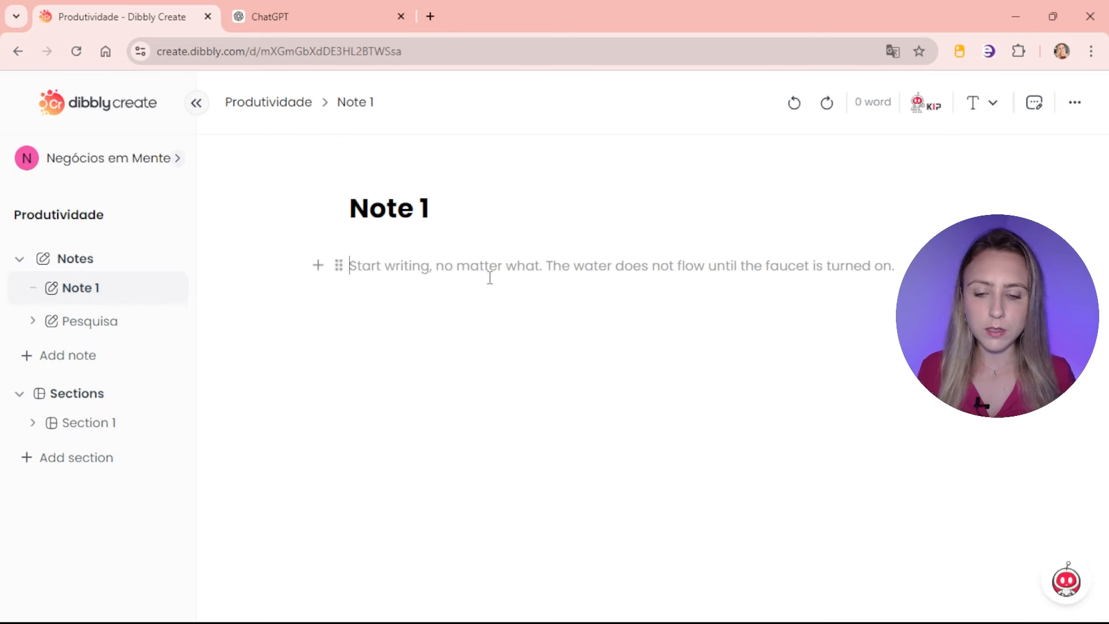
text(Ti)
text(tulo:)
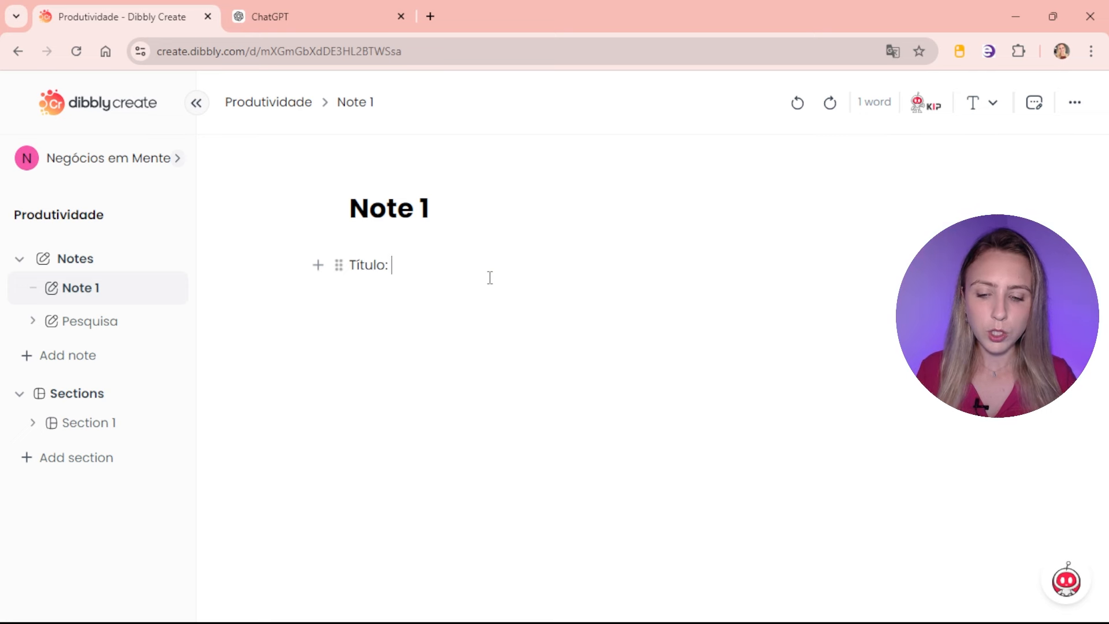
key(Return)
key(ctrl+v)
key(Return)
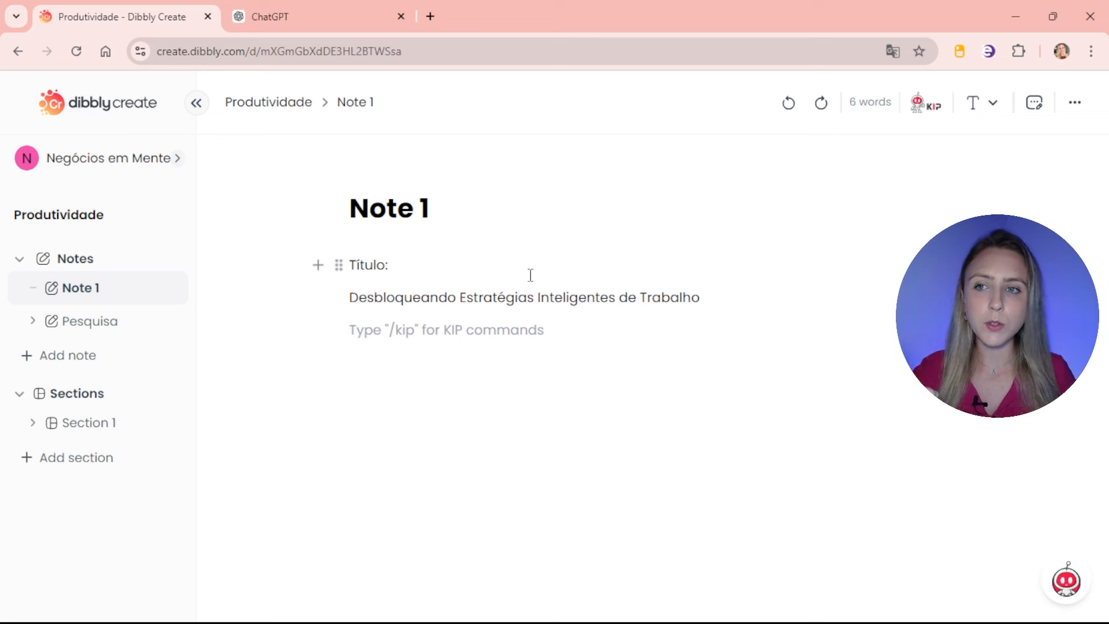
Step: Open KIP's Outline generator and set it up for an Adults, Non-Fiction book with 7 chapters
click(925, 110)
click(382, 370)
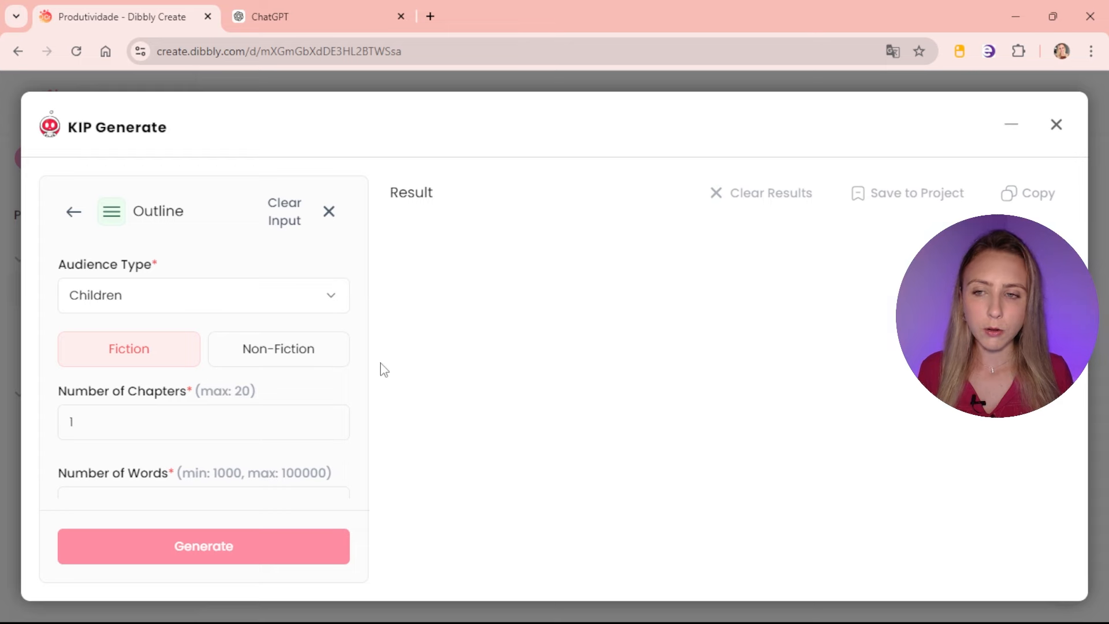
click(231, 298)
click(171, 408)
click(283, 362)
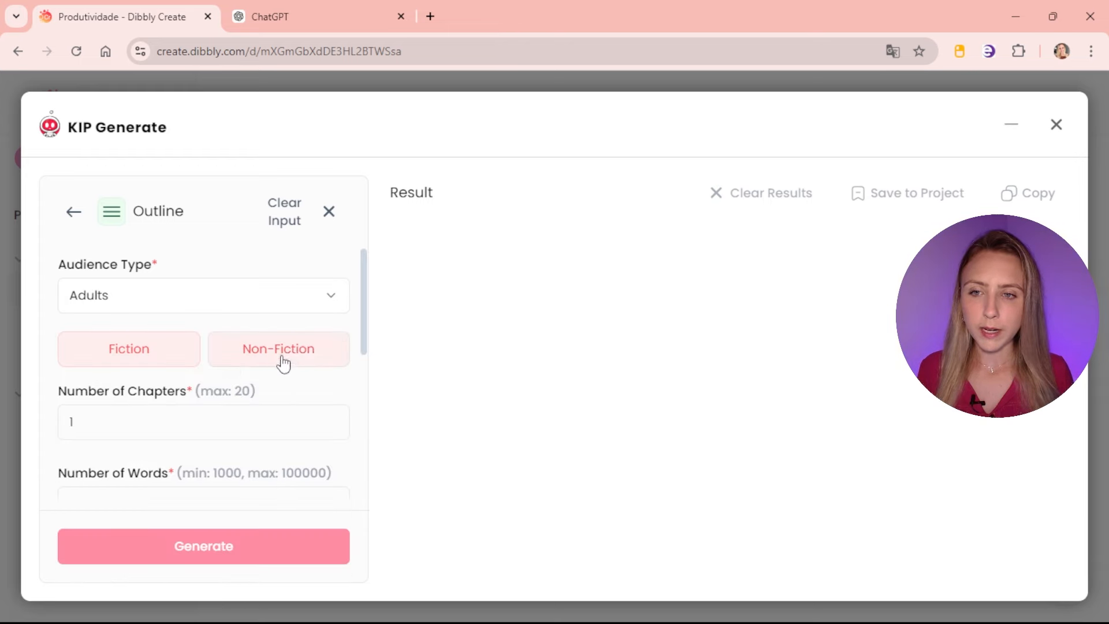
click(283, 363)
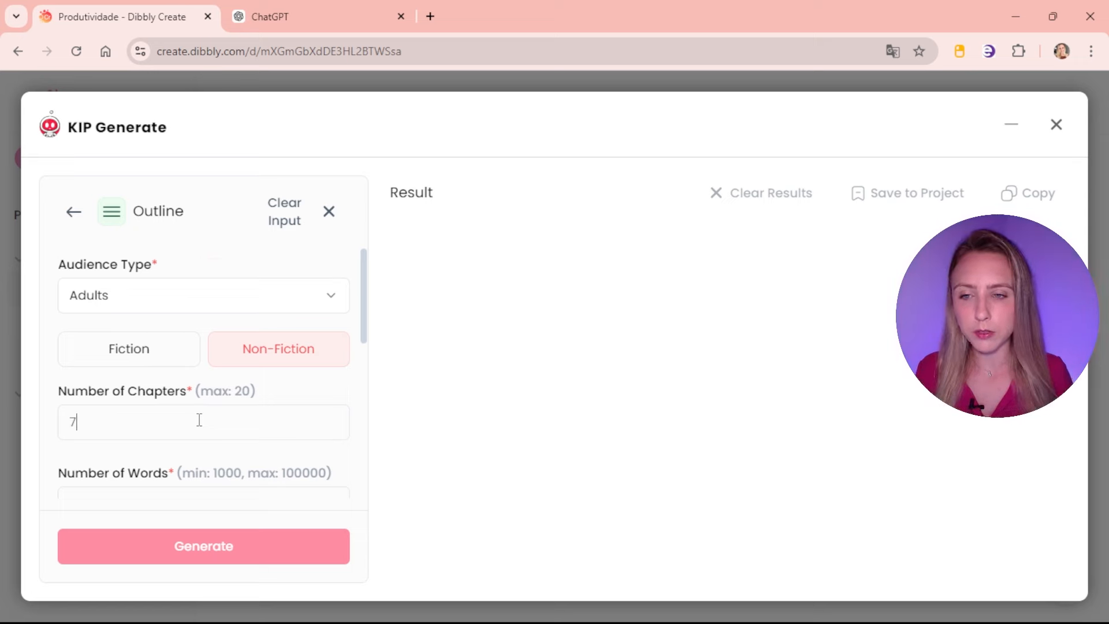
Step: Set the number of words for the outline to 60000
key(Tab)
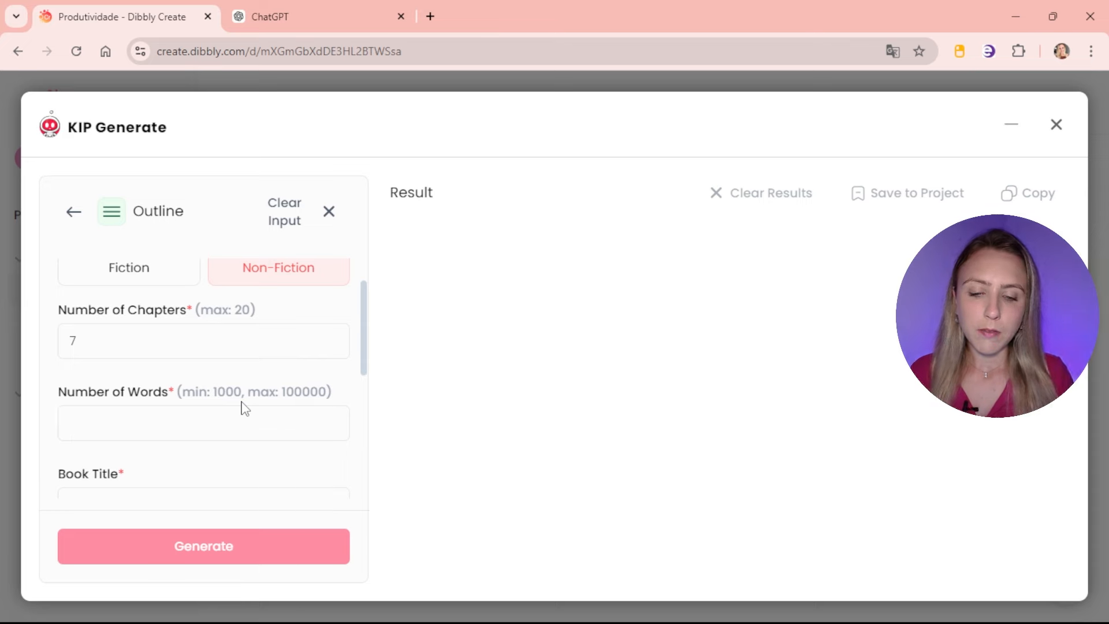
text(9)
key(BackSpace)
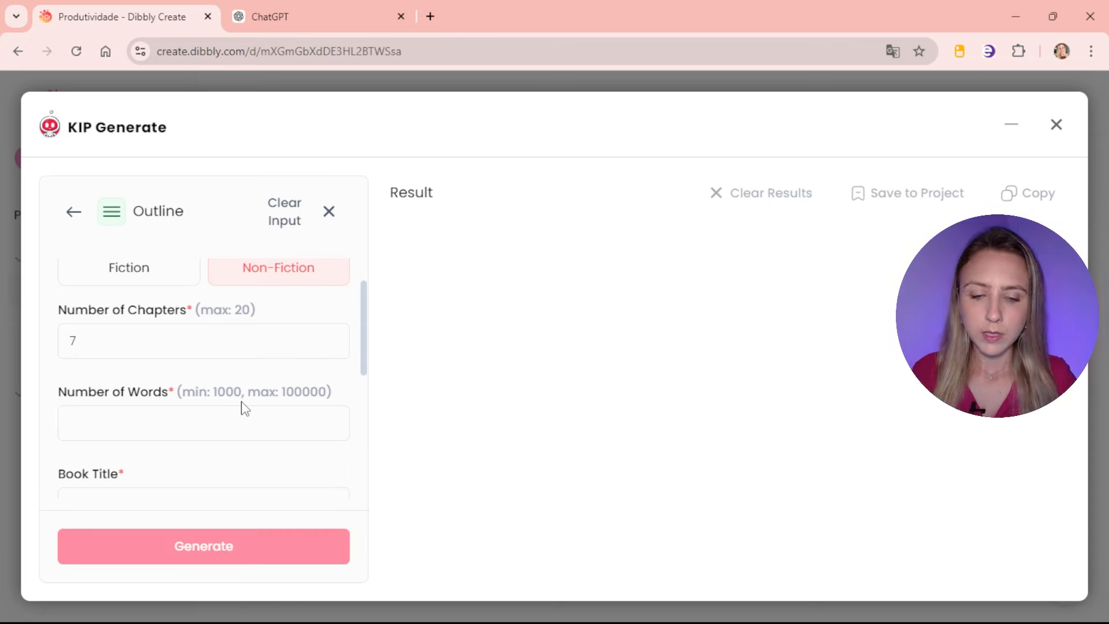
text(60000)
key(Down)
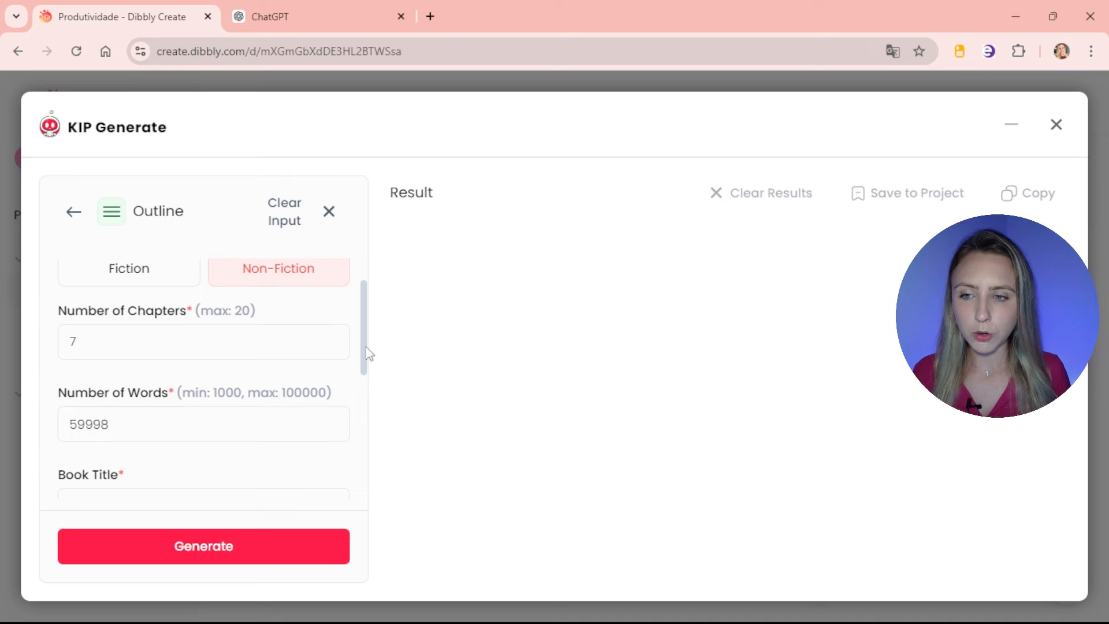
scroll(196, 427, up, 2)
scroll(185, 432, down, 2)
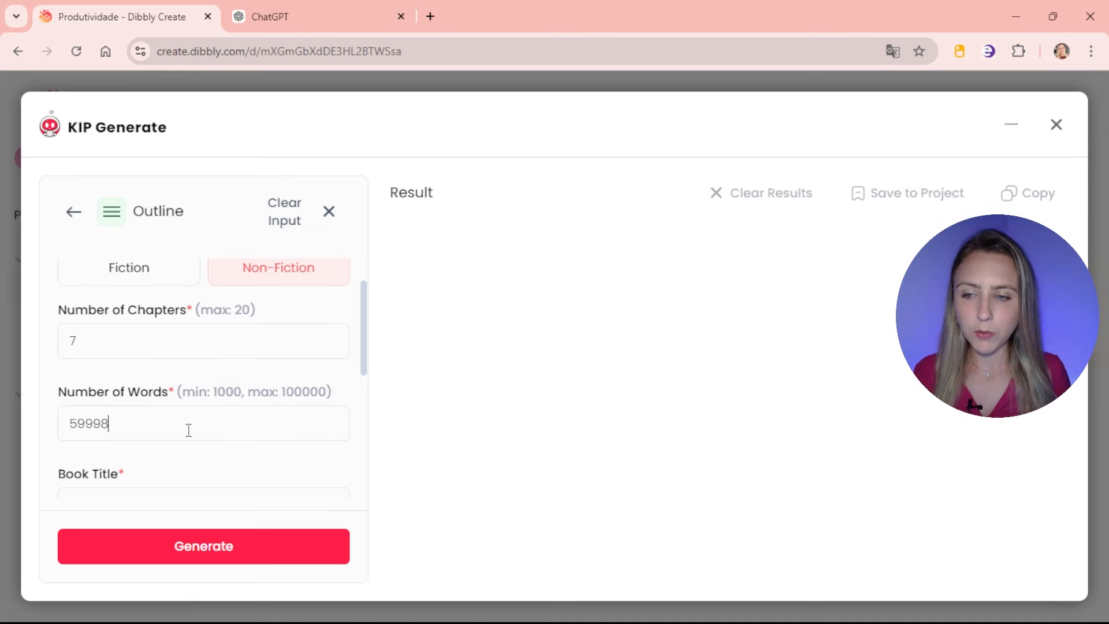
double_click(188, 431)
text(60000)
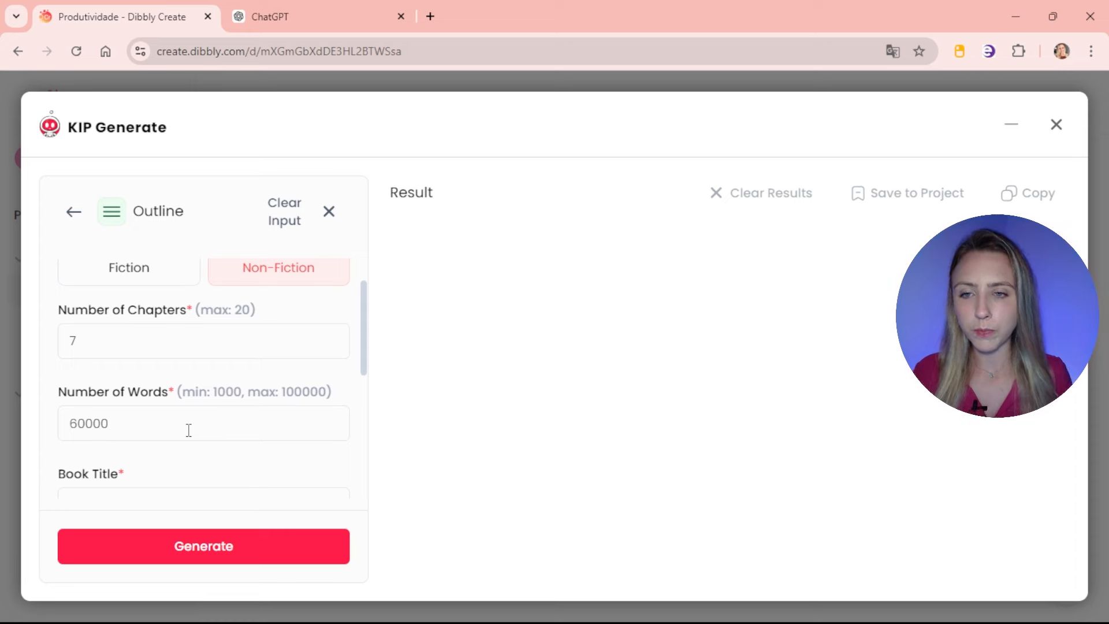
Step: Fill in the copied book title, genre "Auto Ajuda", main topic "Produtividade" and an explanation specifying Brazilian Portuguese, and generate the outline
drag(364, 354, 364, 401)
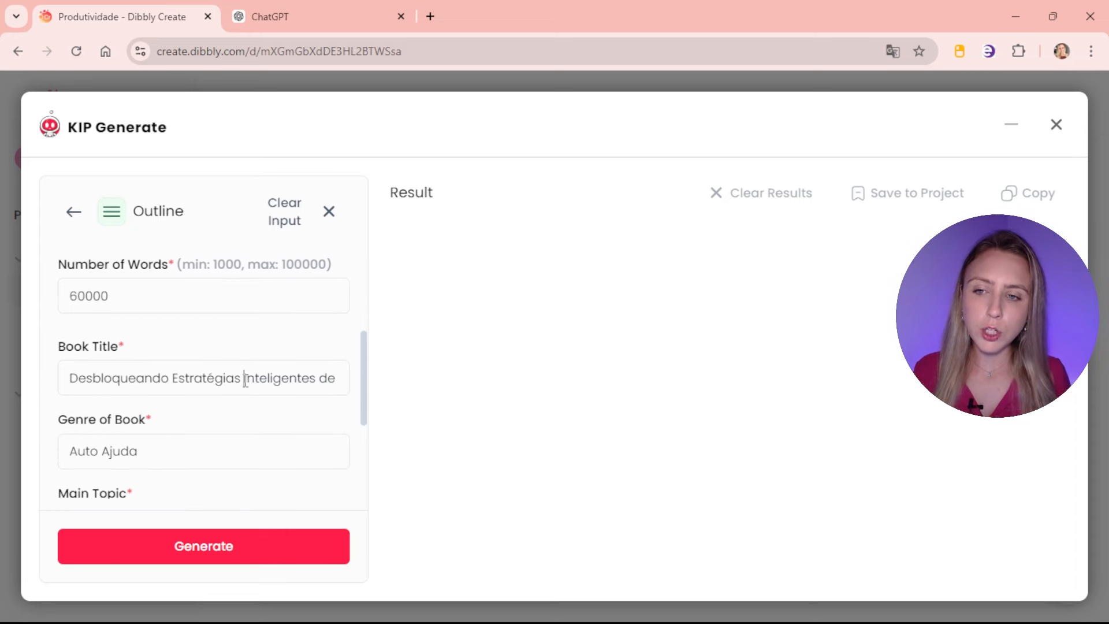
scroll(207, 422, down, 2)
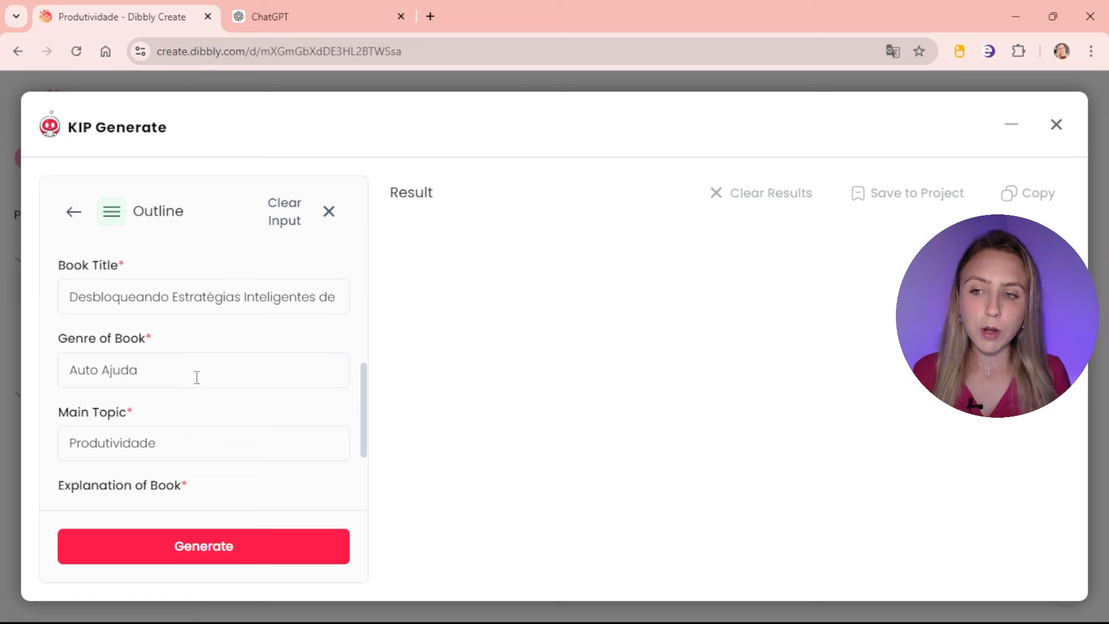
scroll(196, 377, down, 2)
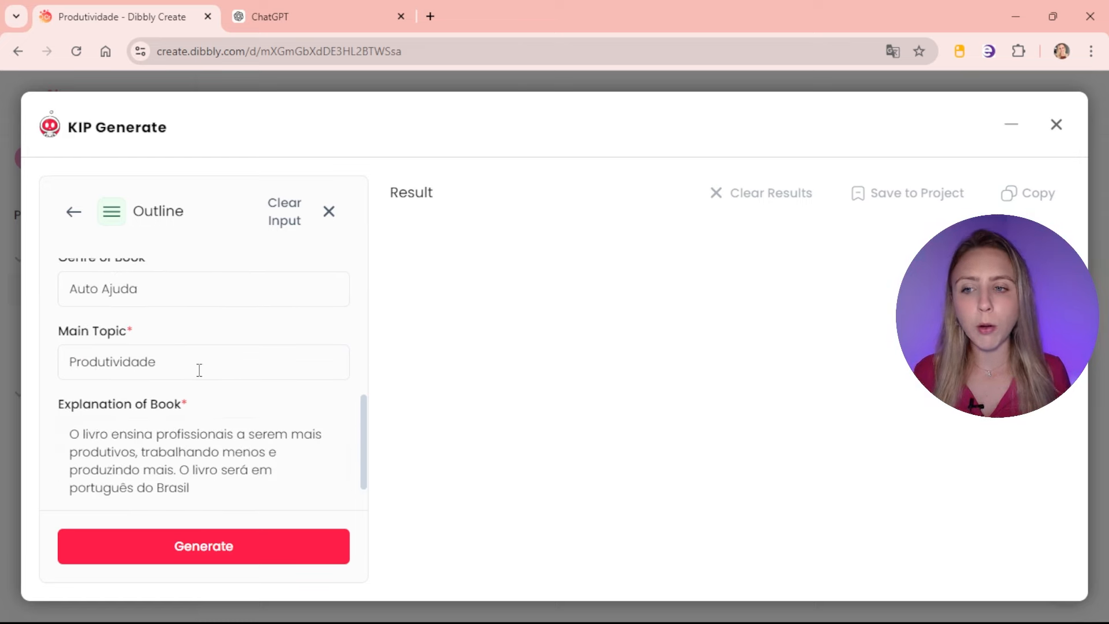
scroll(199, 370, down, 2)
drag(152, 394, 185, 425)
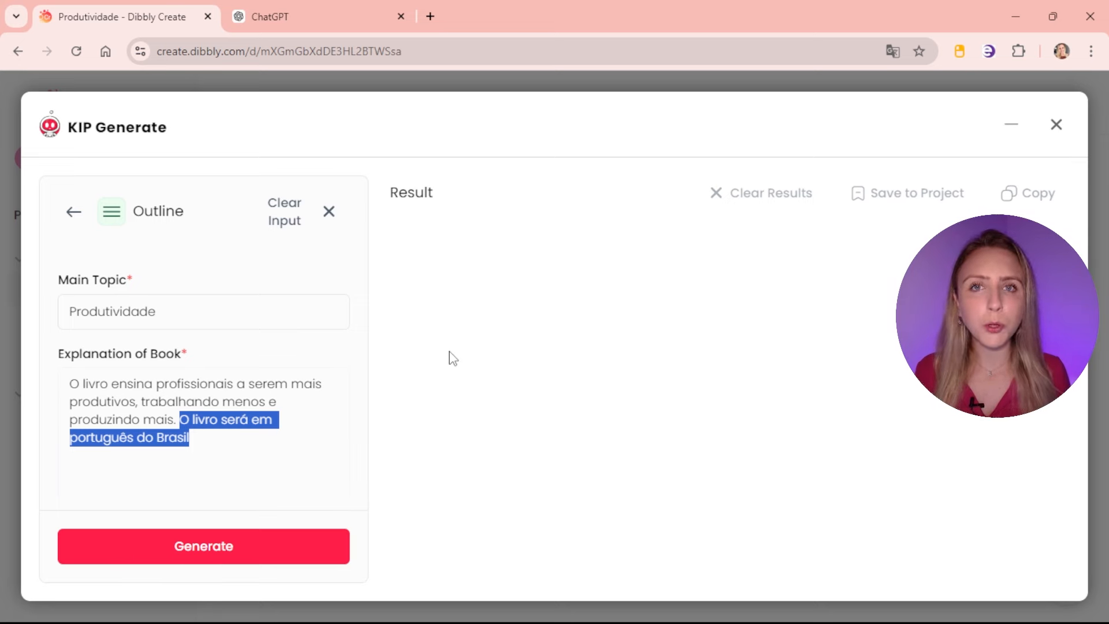
click(218, 504)
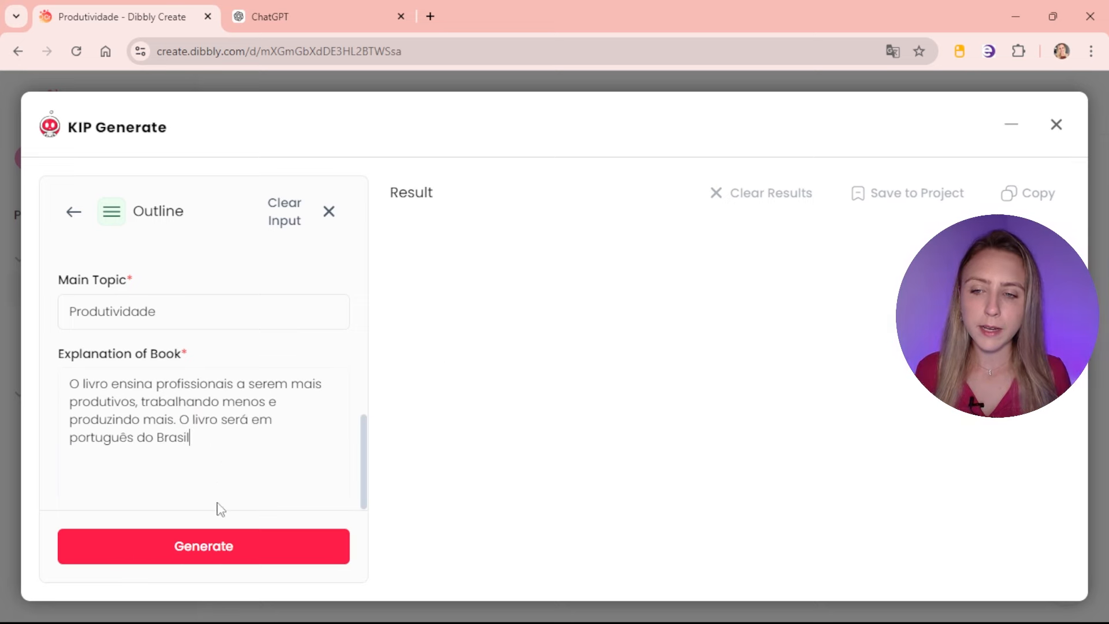
click(214, 553)
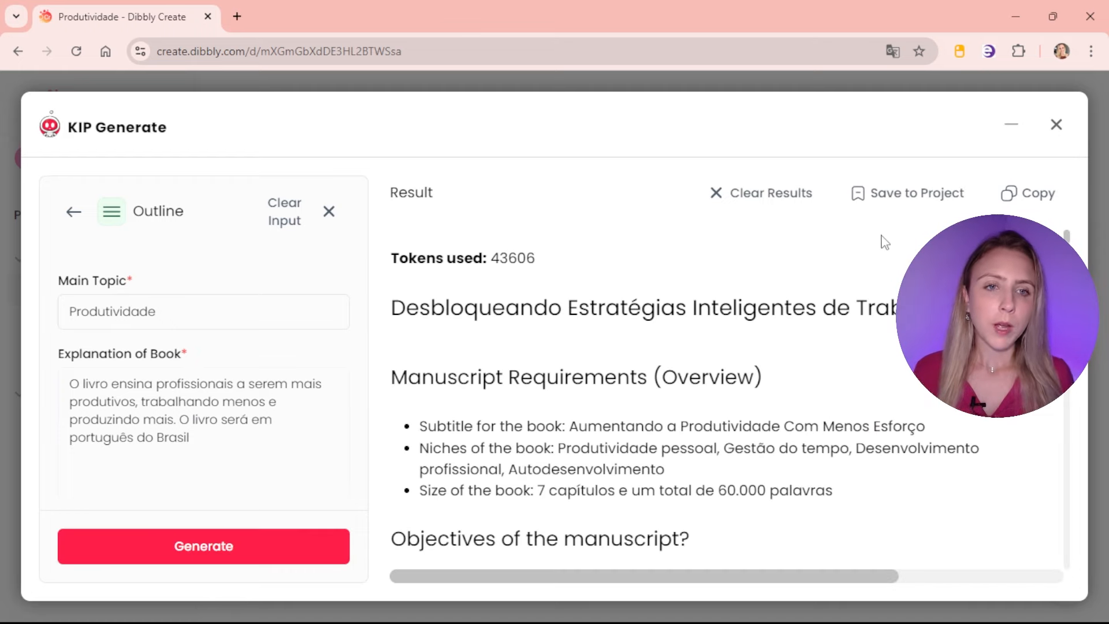
Step: Save the generated outline to the project as a new note named "Outline"
click(902, 196)
click(463, 340)
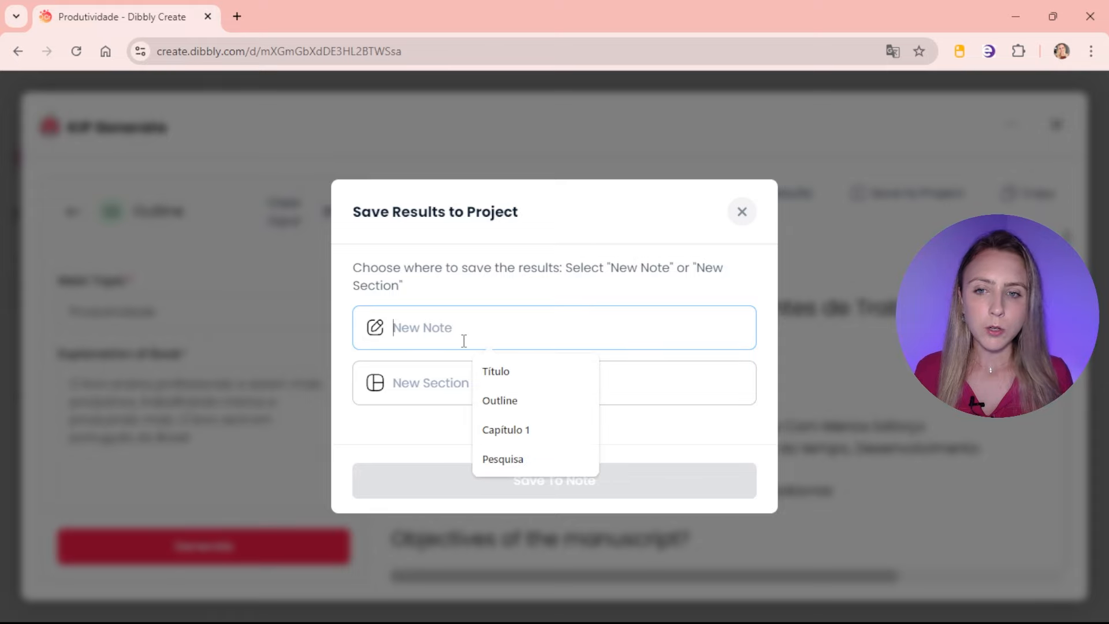
text(Outli)
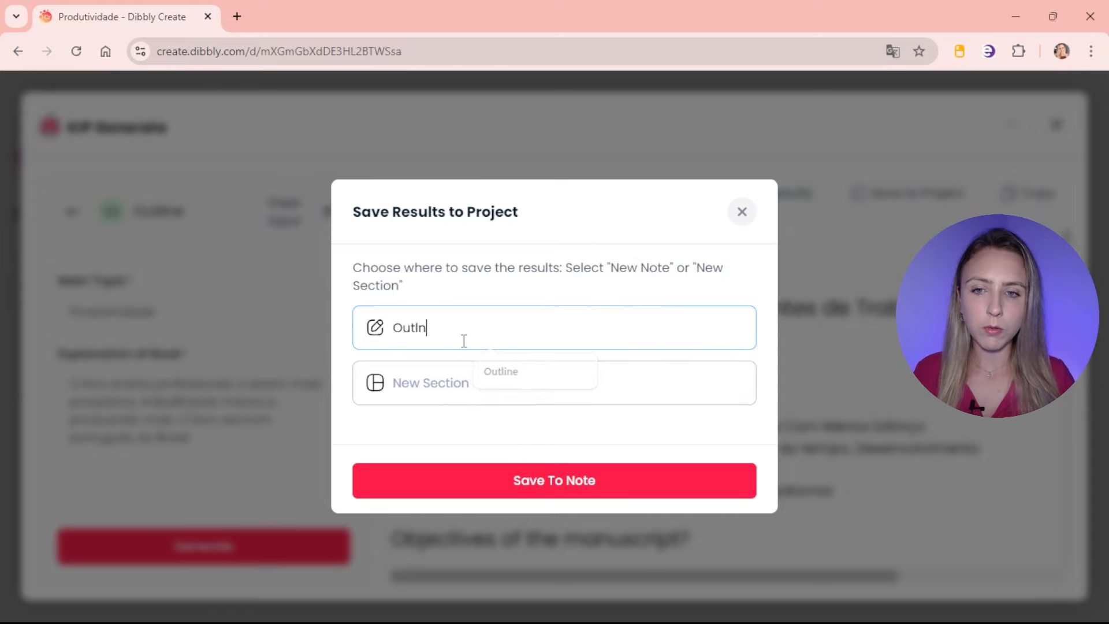
click(500, 372)
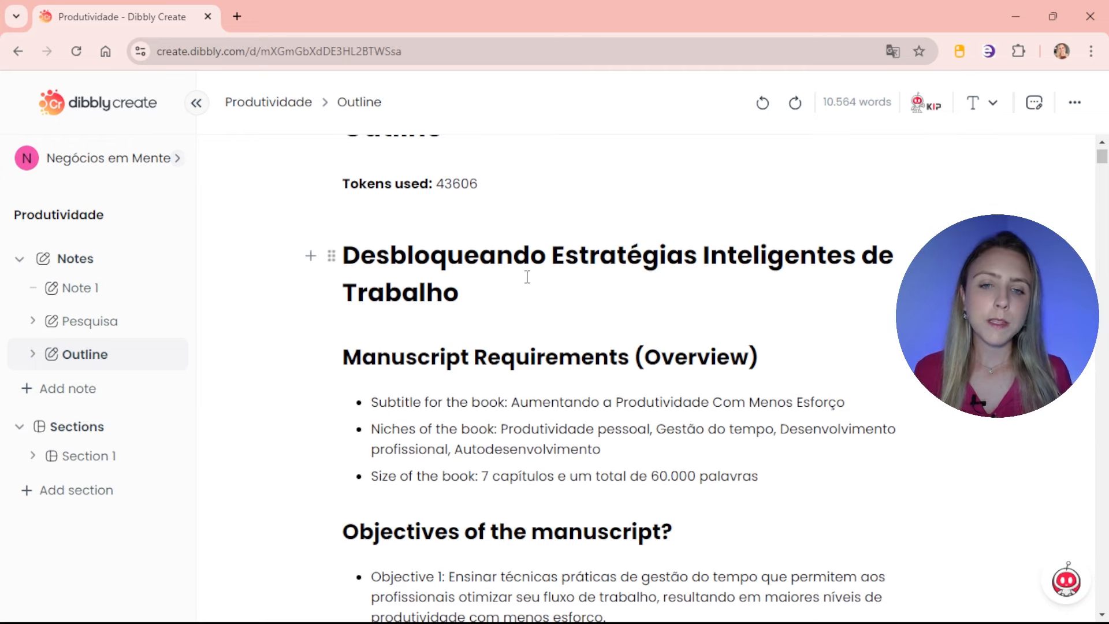
Step: Review the subtitle, niches and book size under Manuscript Requirements in the Outline note
scroll(586, 272, down, 3)
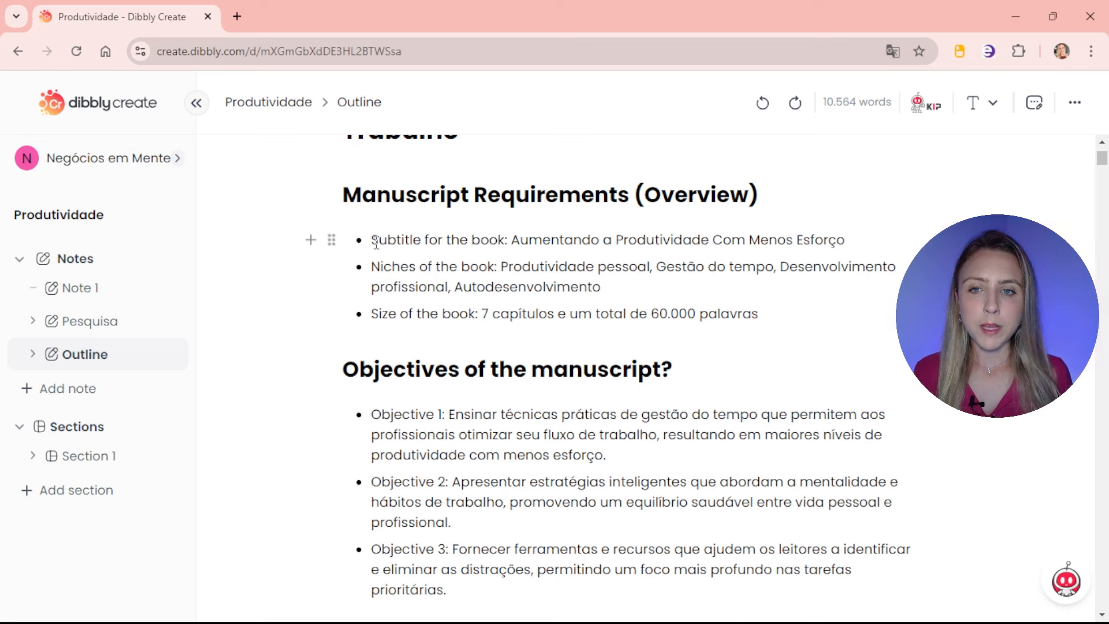
drag(508, 240, 830, 242)
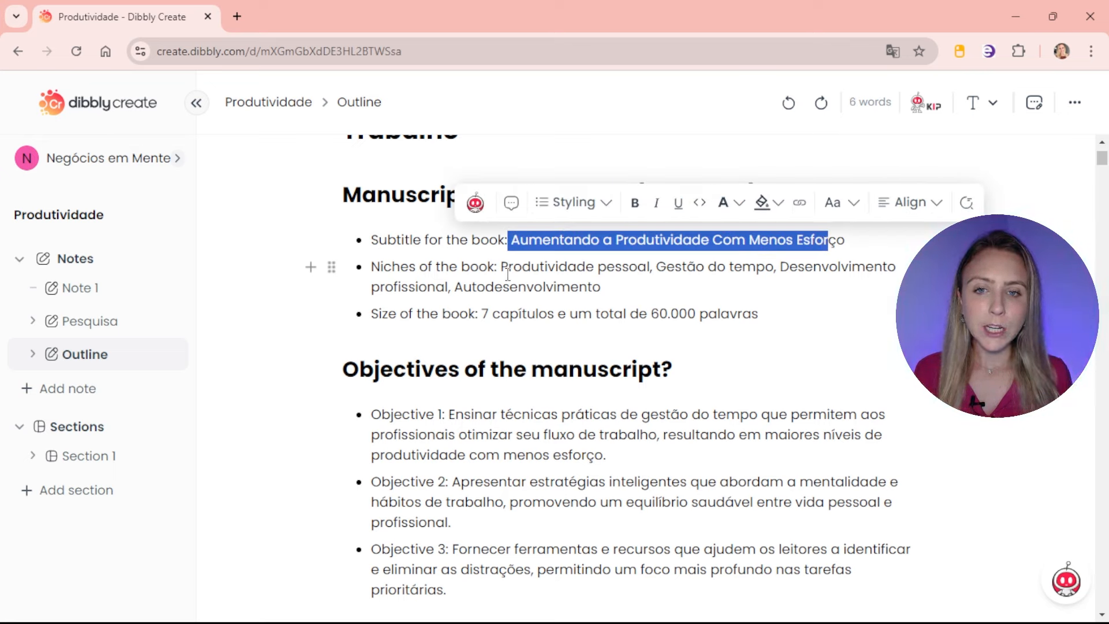
drag(502, 267, 738, 286)
click(637, 297)
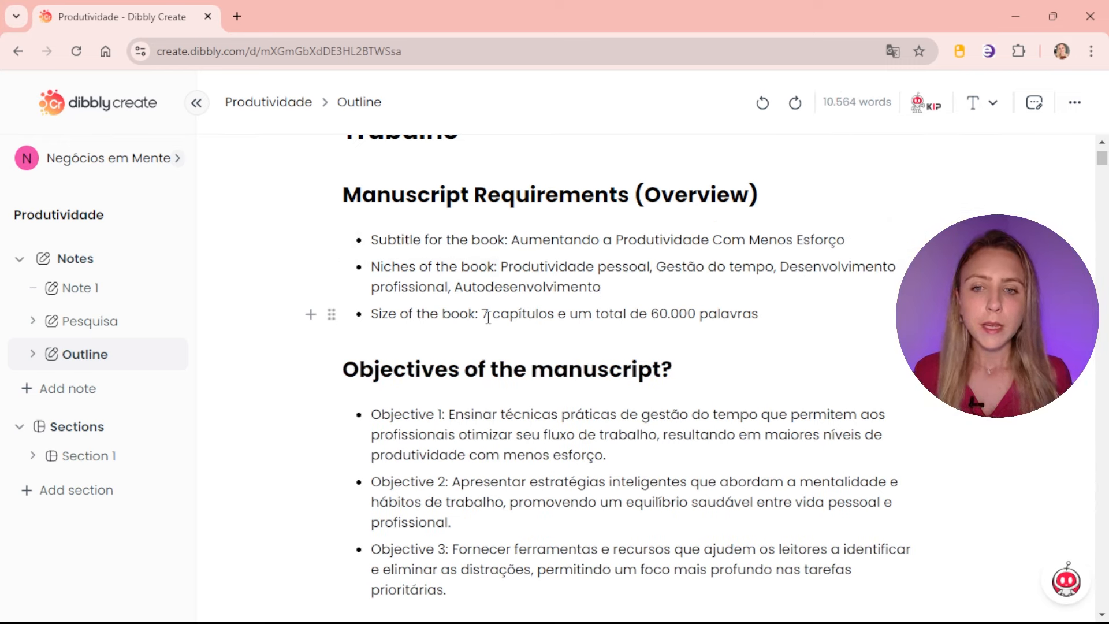
drag(484, 315, 730, 317)
click(731, 316)
Step: Read through the outline's objectives, reader takeaways, reader questions, target audience and competition analysis, down to the Chapters Summary
scroll(693, 334, down, 3)
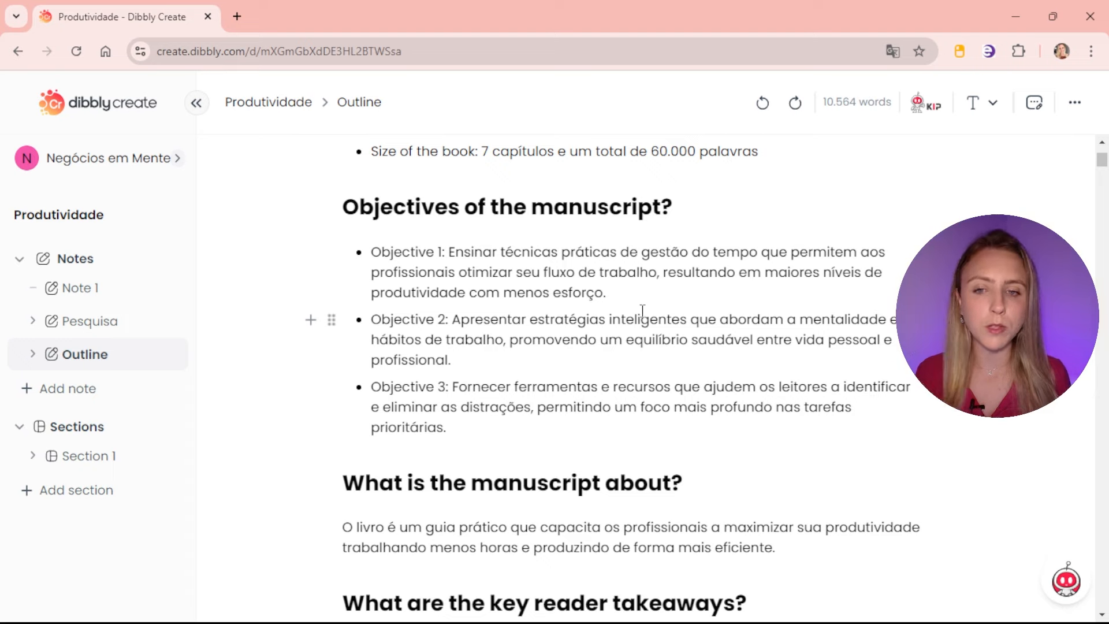
scroll(525, 327, down, 5)
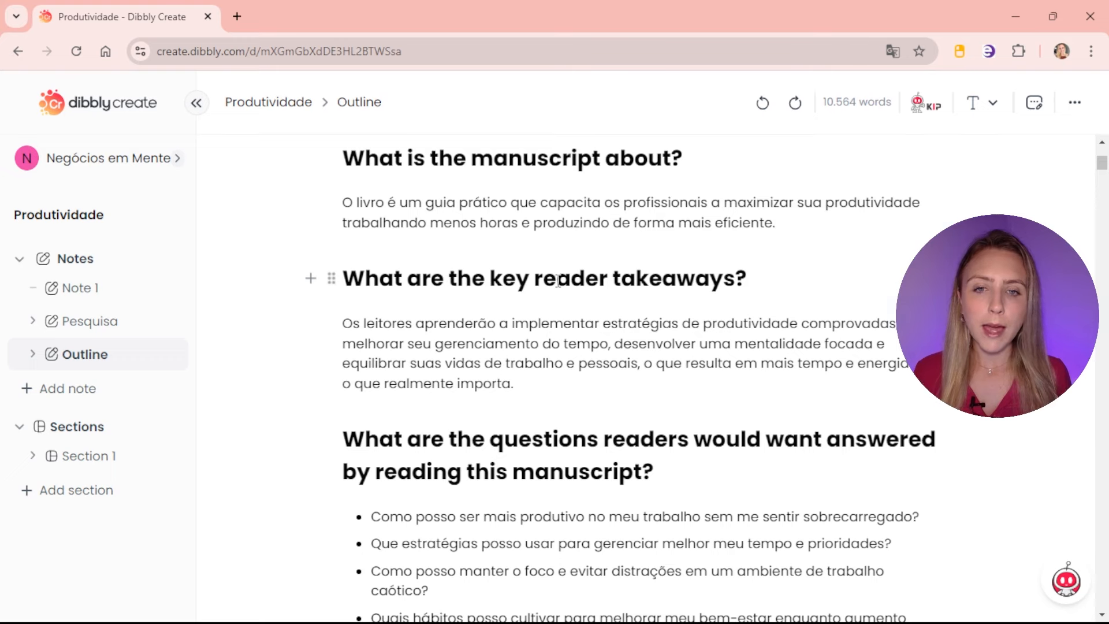
scroll(581, 281, down, 3)
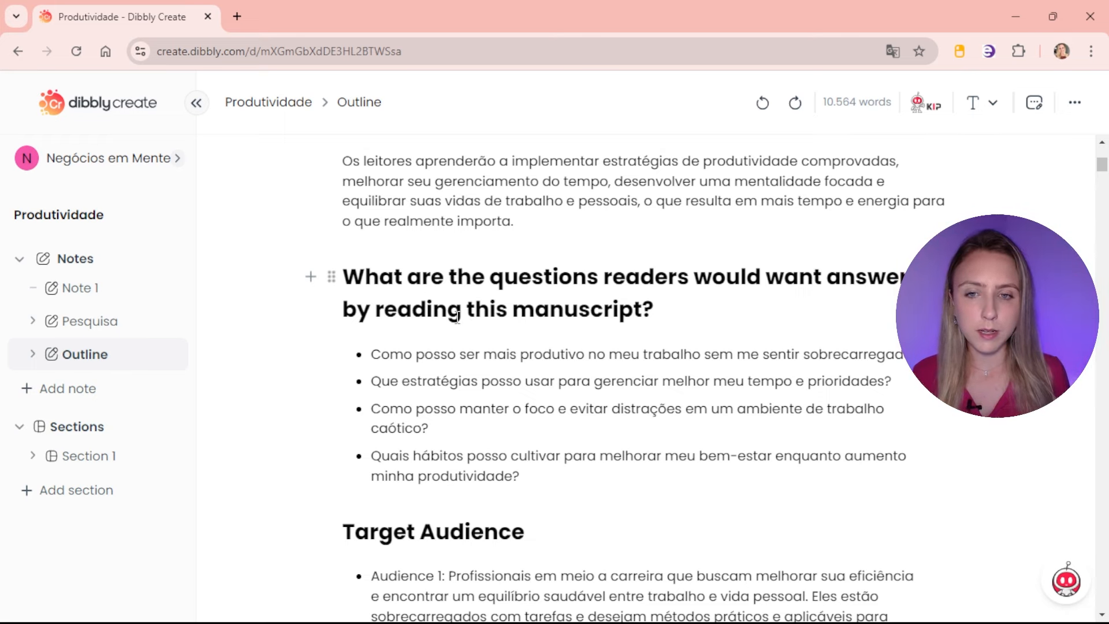
scroll(457, 317, down, 2)
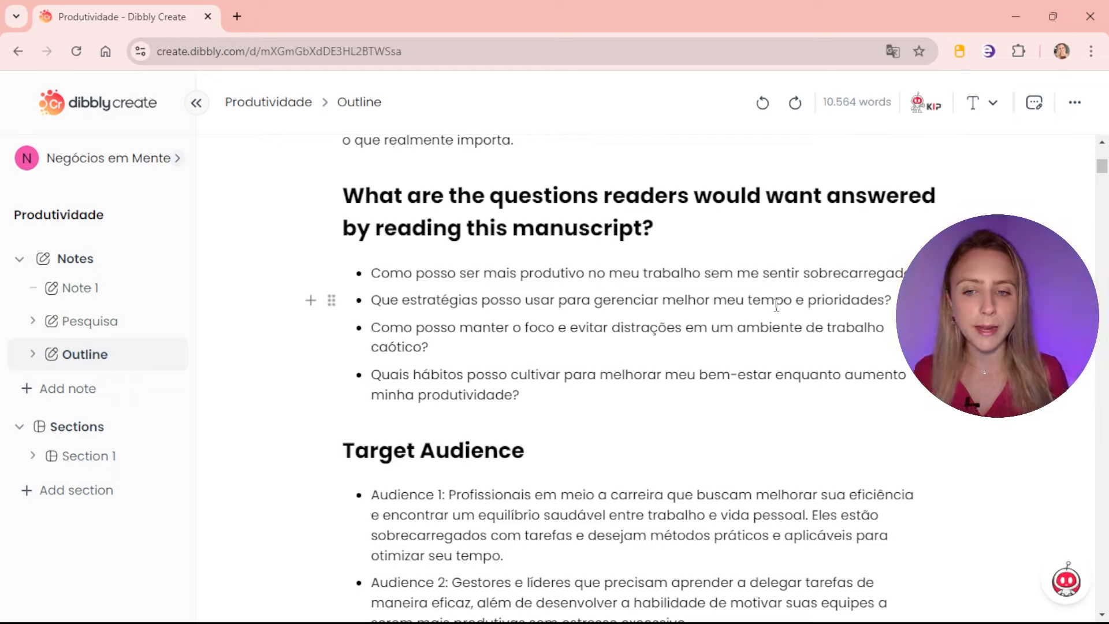
scroll(776, 306, down, 5)
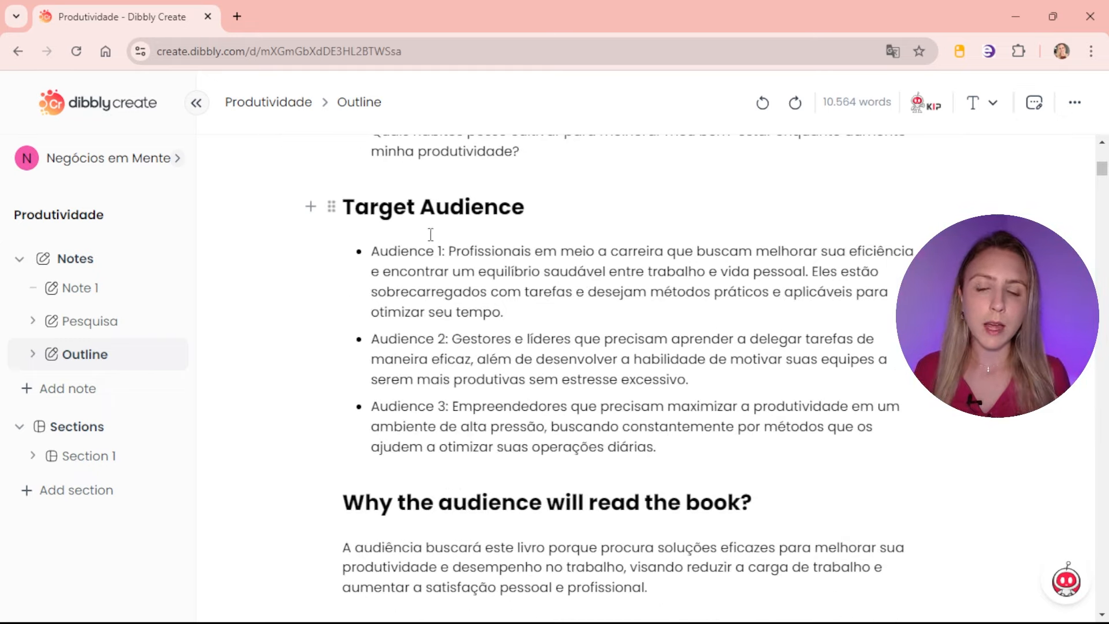
scroll(479, 290, down, 10)
scroll(479, 290, up, 5)
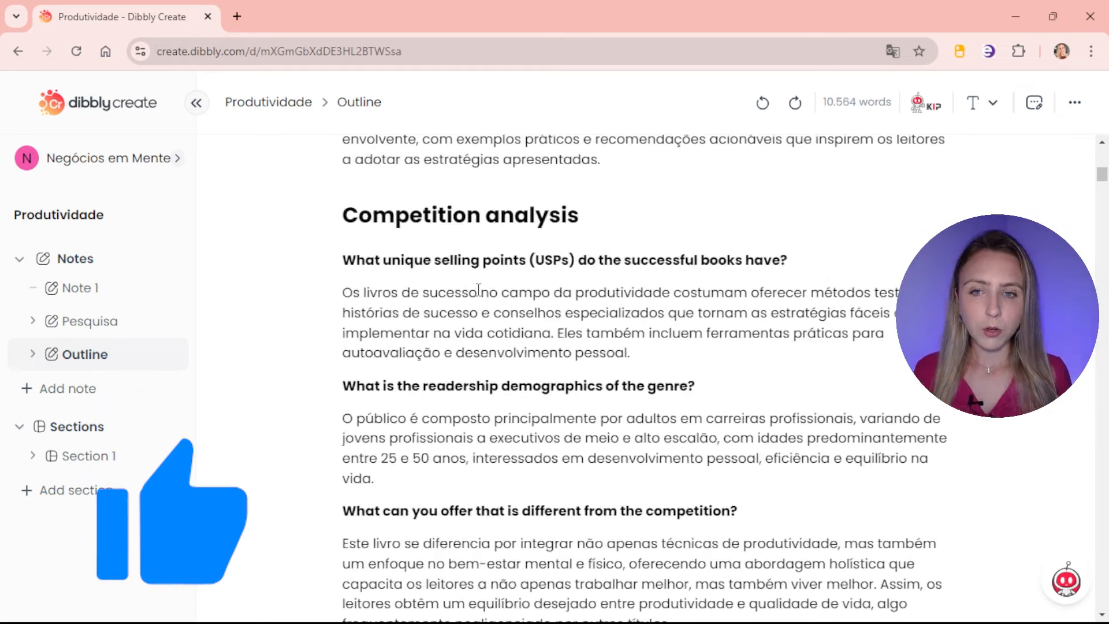
scroll(479, 290, down, 9)
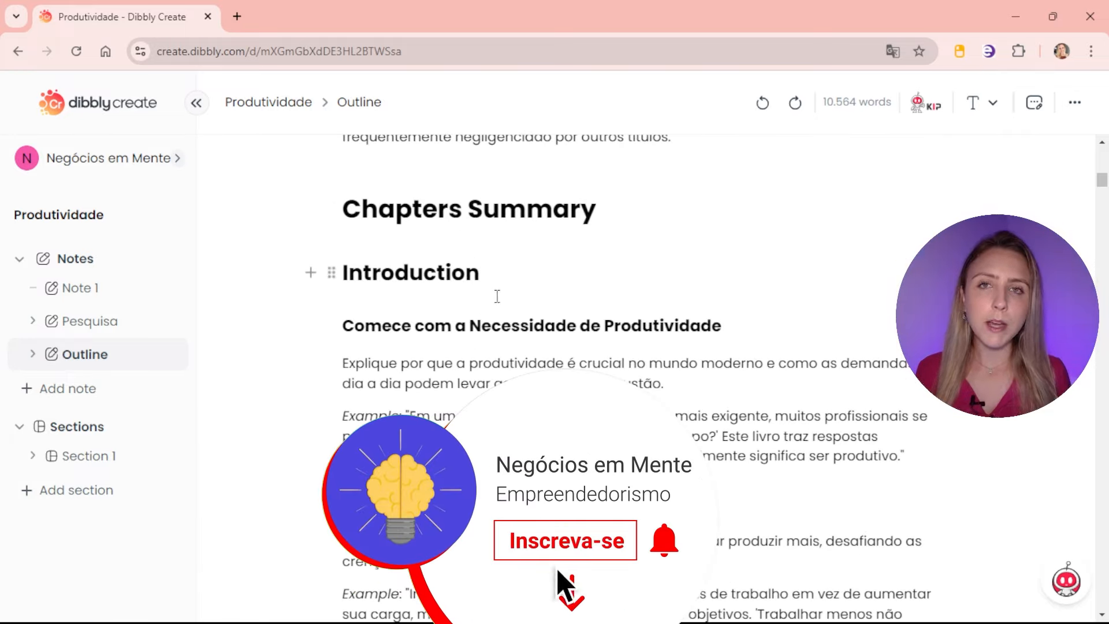
drag(350, 216, 589, 240)
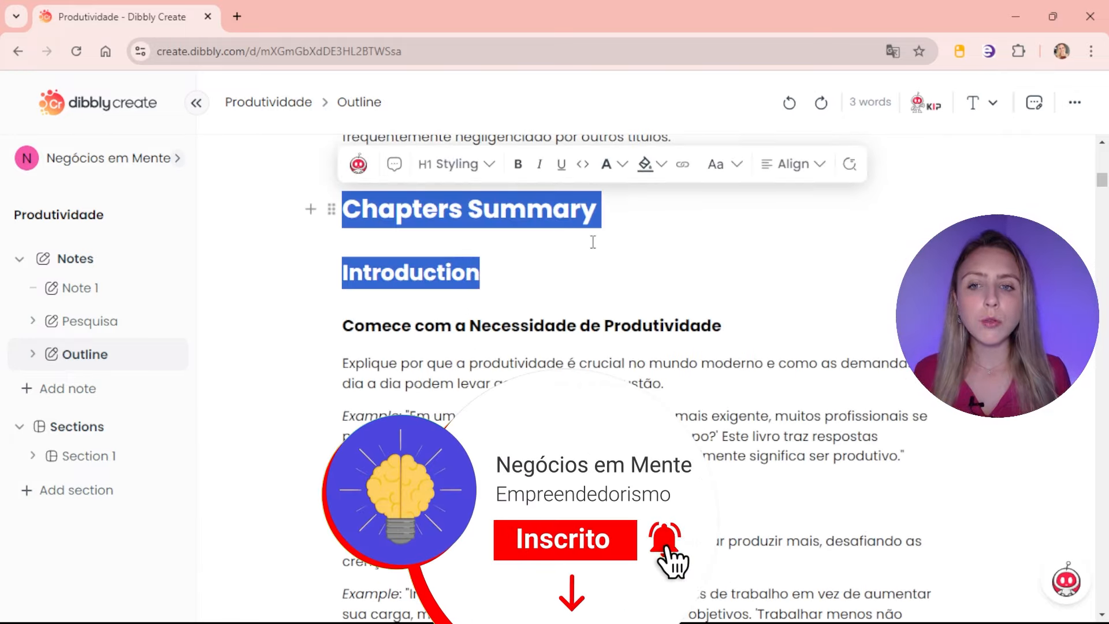
Step: Read through the outline's Introduction, Chapter 1 and Chapter 2 summaries, subpoints and key takeaways, and return to the beginning of the note
click(478, 278)
scroll(477, 282, down, 1)
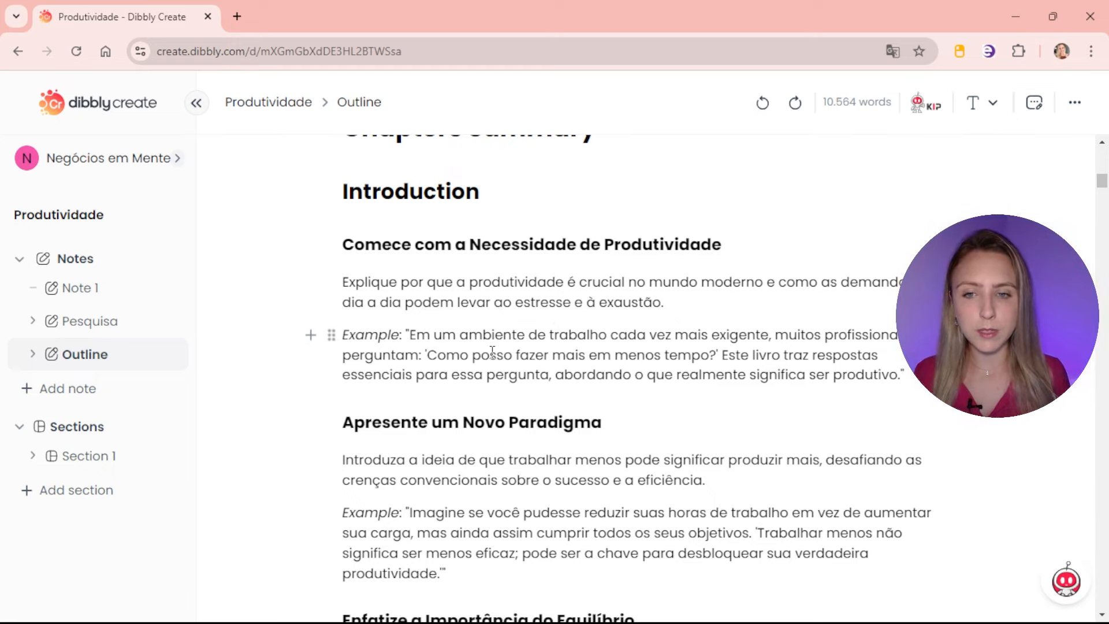
scroll(492, 352, down, 3)
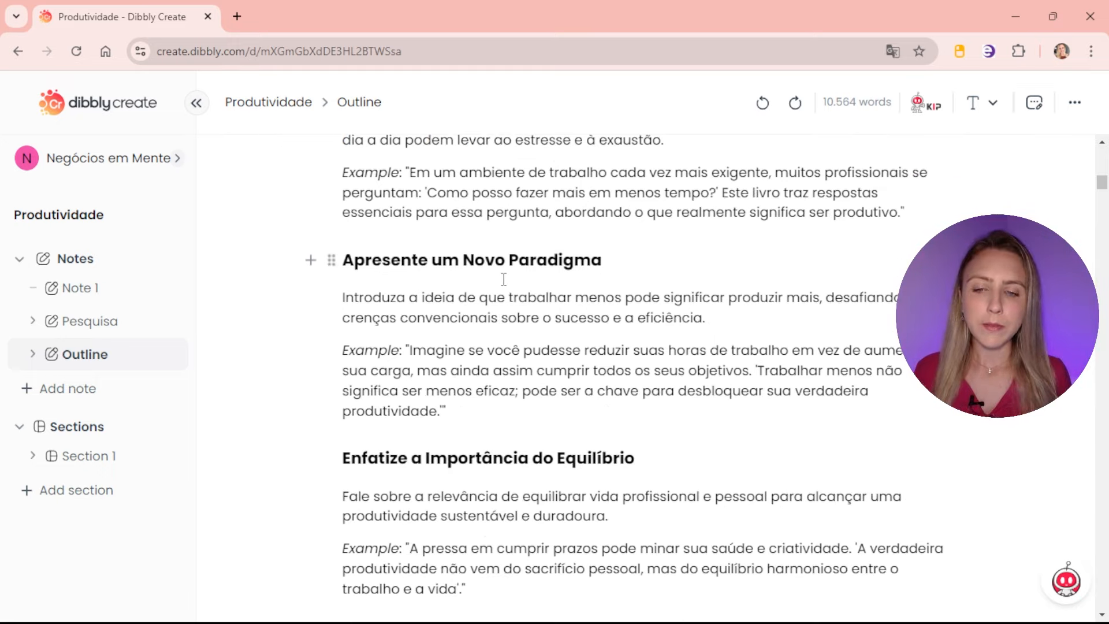
scroll(497, 294, down, 7)
scroll(504, 279, down, 9)
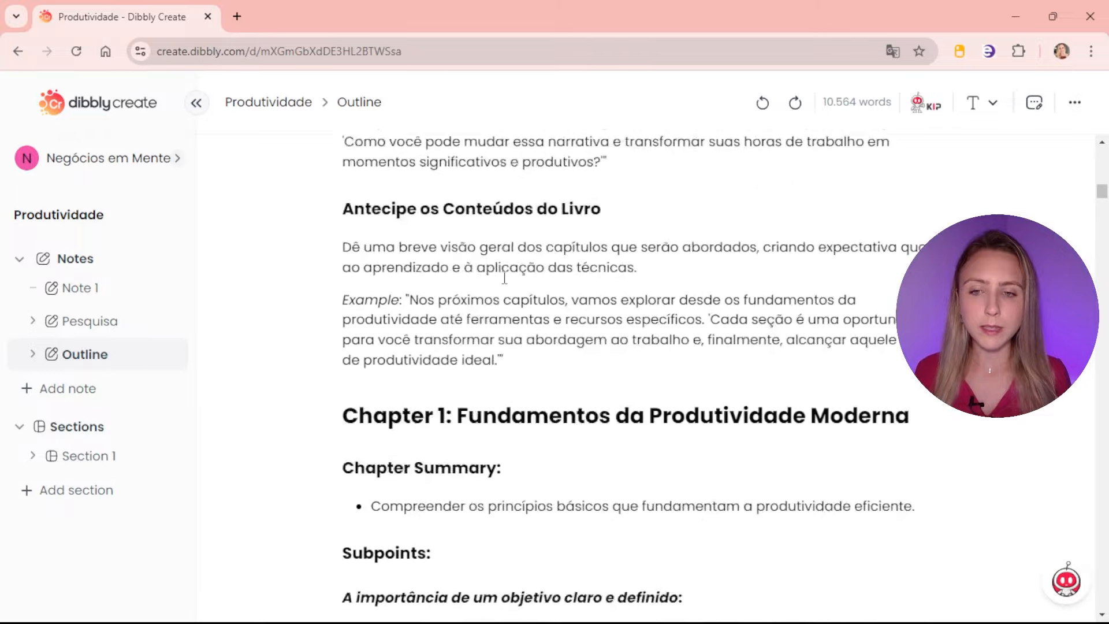
scroll(405, 306, down, 15)
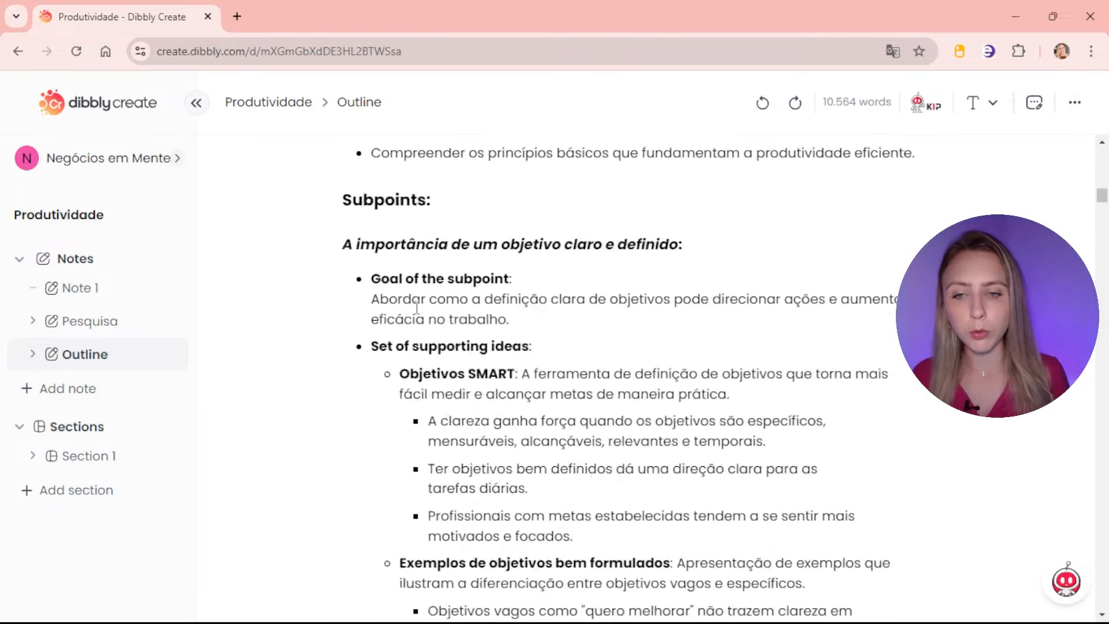
scroll(478, 290, down, 8)
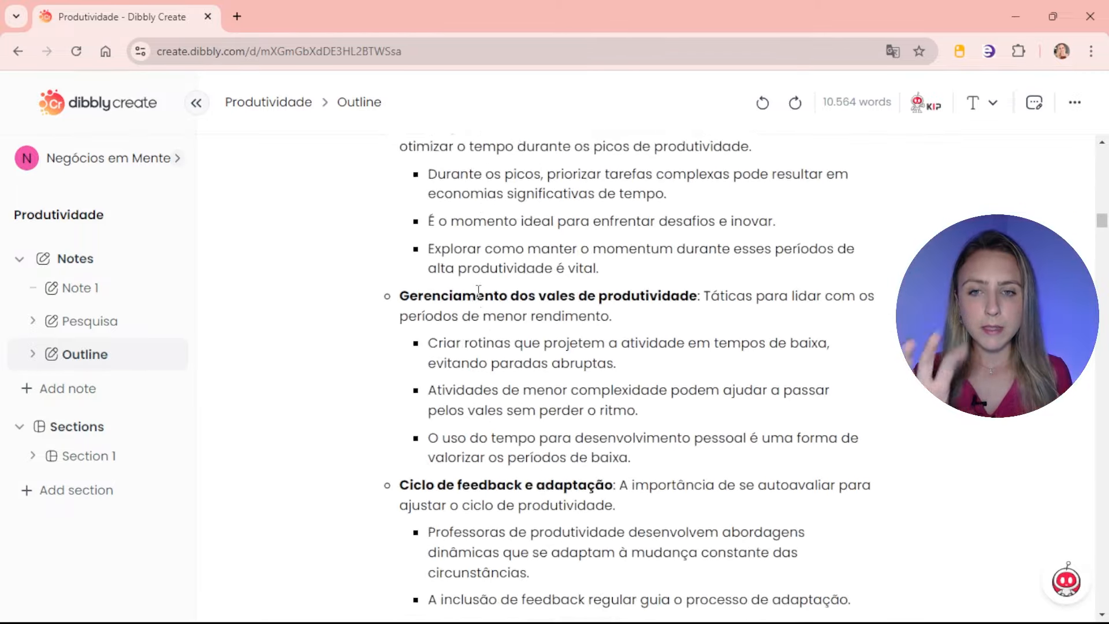
scroll(478, 290, down, 16)
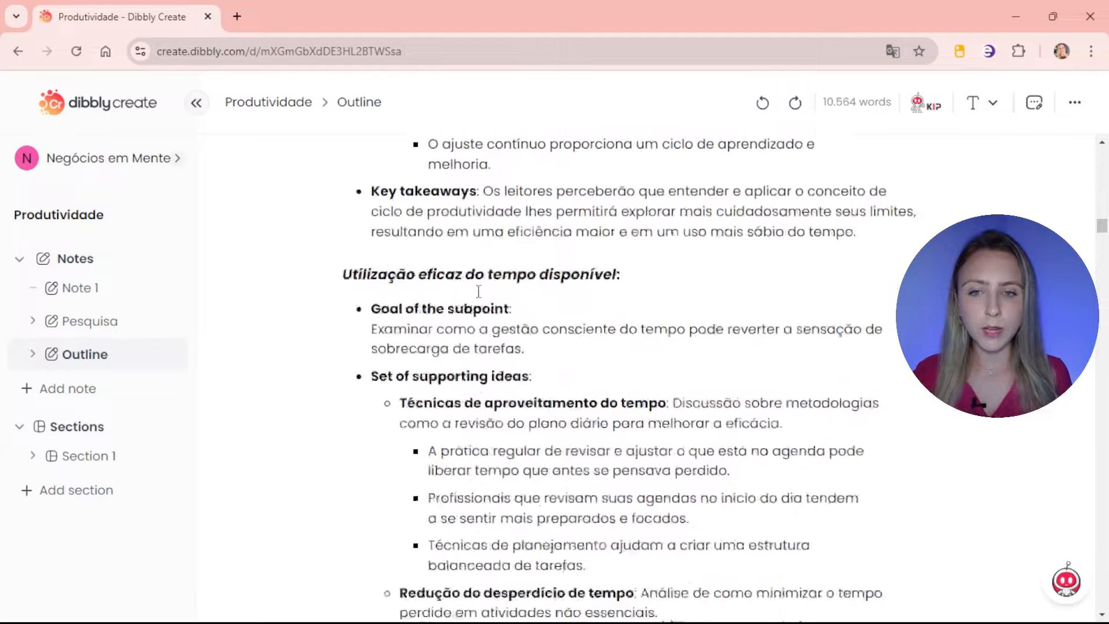
scroll(479, 291, down, 20)
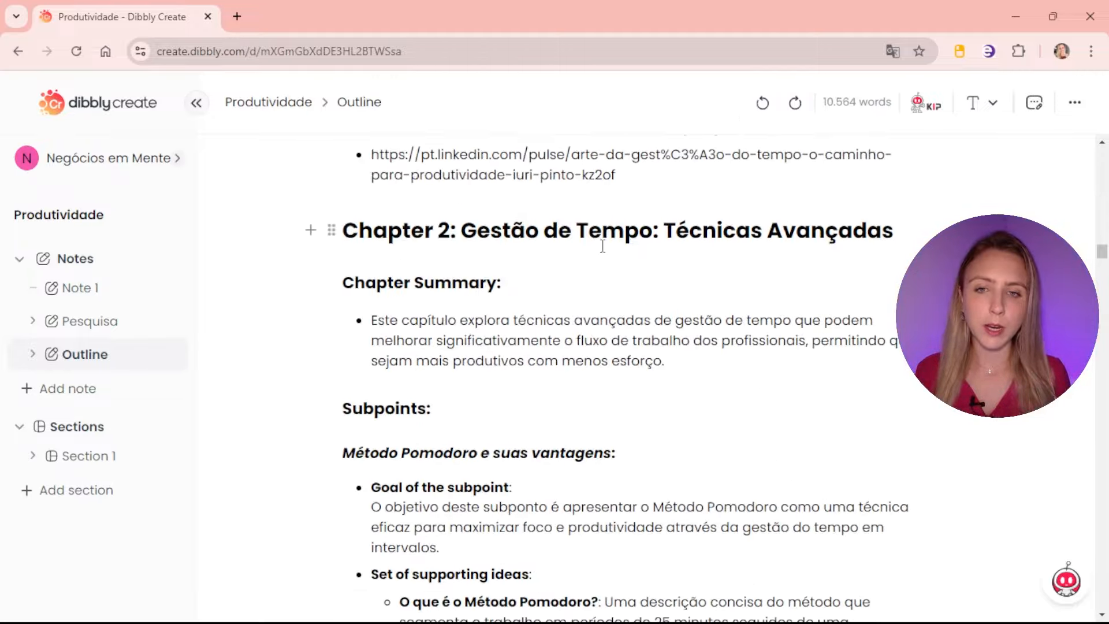
scroll(603, 246, down, 20)
scroll(324, 376, up, 8)
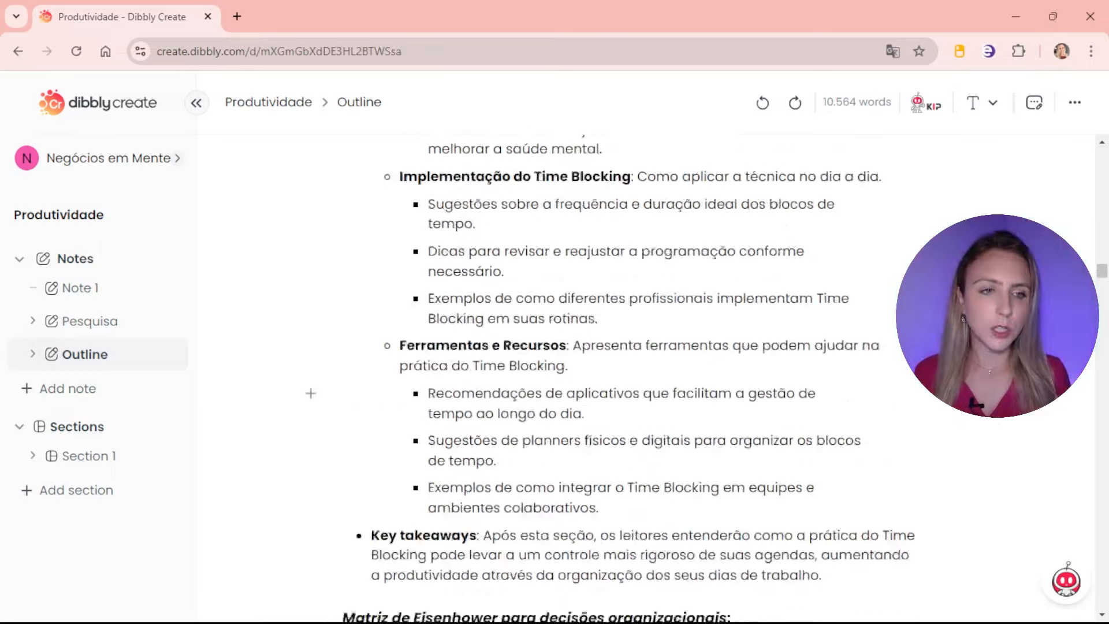
drag(1103, 271, 1104, 160)
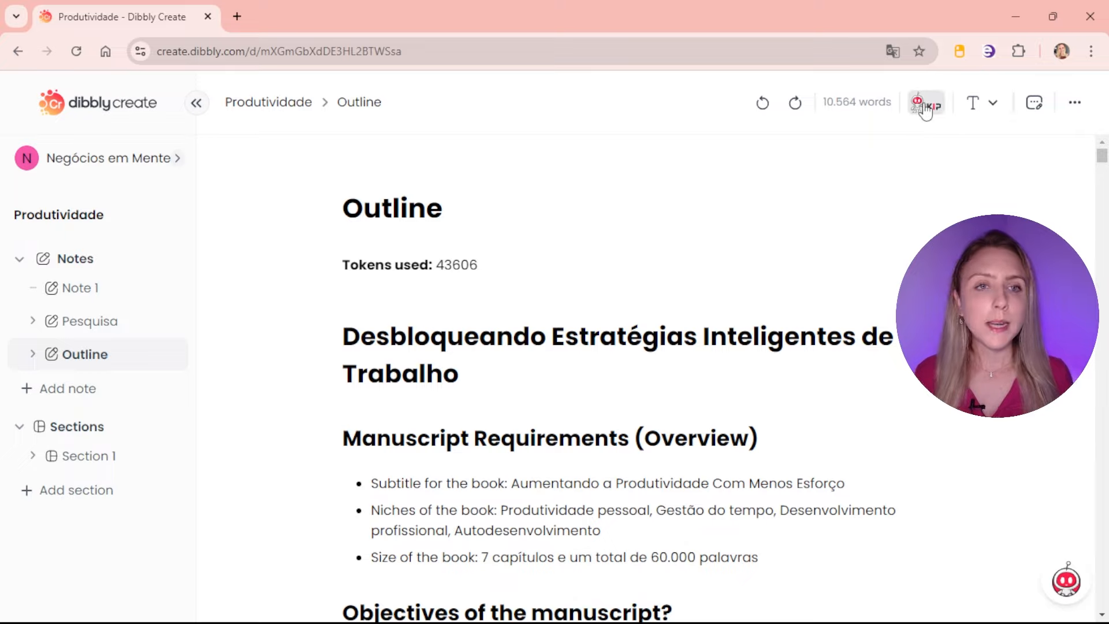
Step: Copy the Introduction outline text, from "Comece com a Necessidade de Produtividade" to the end of "Antecipe os Conteúdos do Livro"
scroll(513, 455, down, 12)
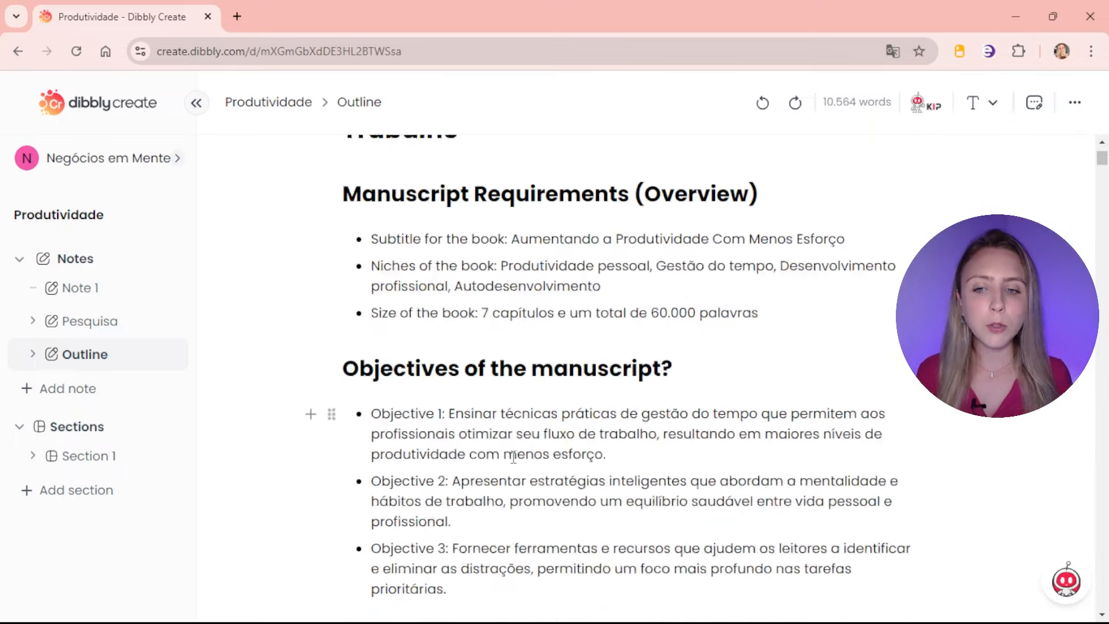
scroll(514, 456, down, 15)
scroll(514, 456, up, 3)
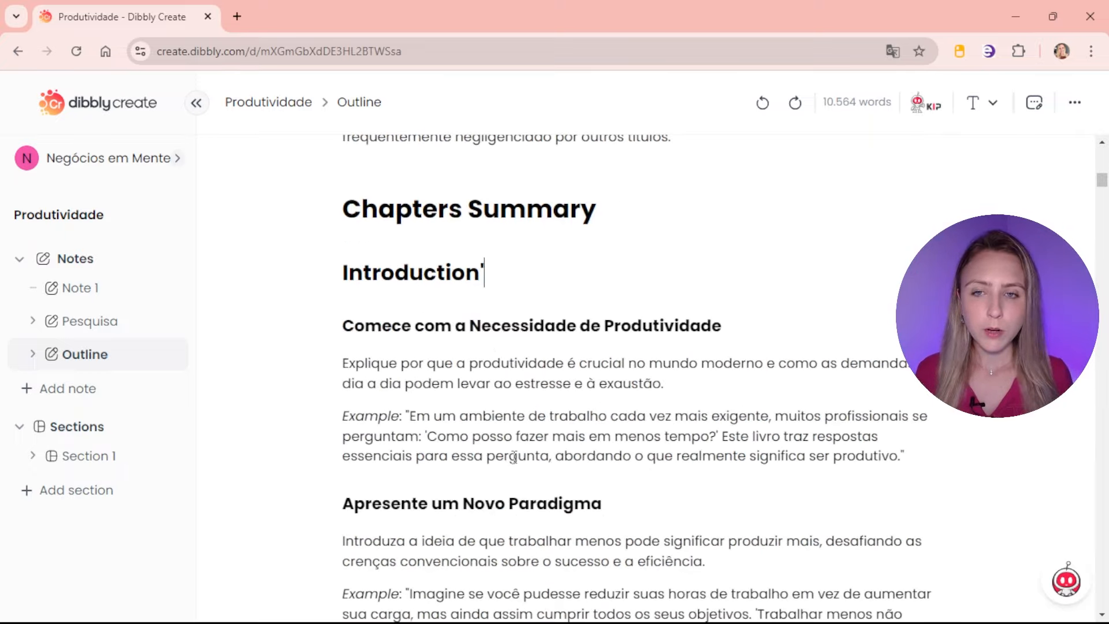
scroll(346, 321, down, 1)
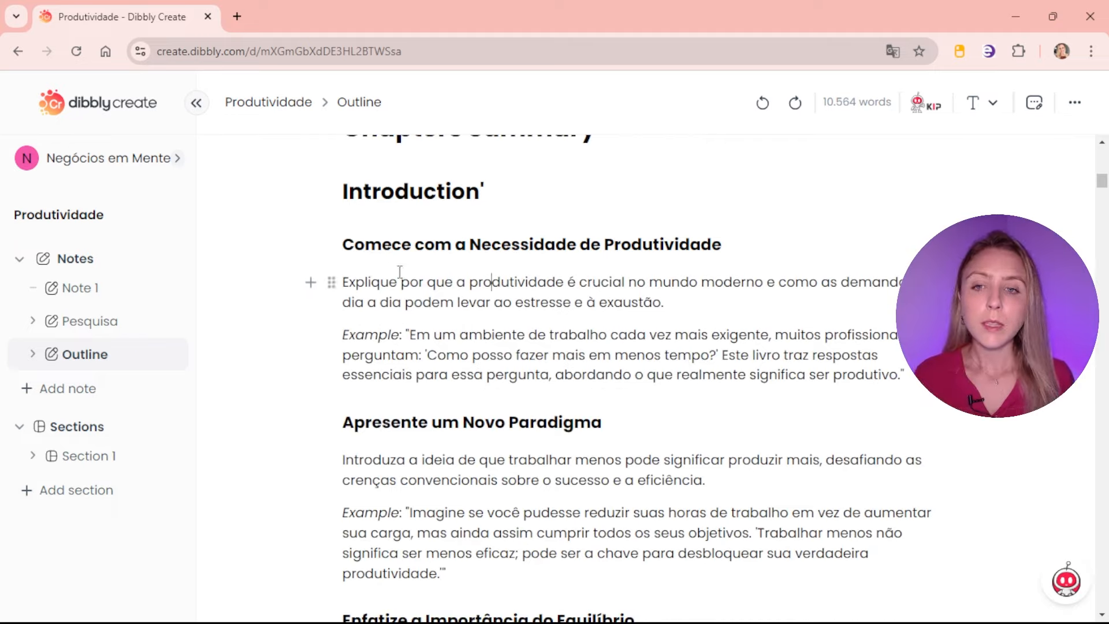
drag(346, 242, 504, 414)
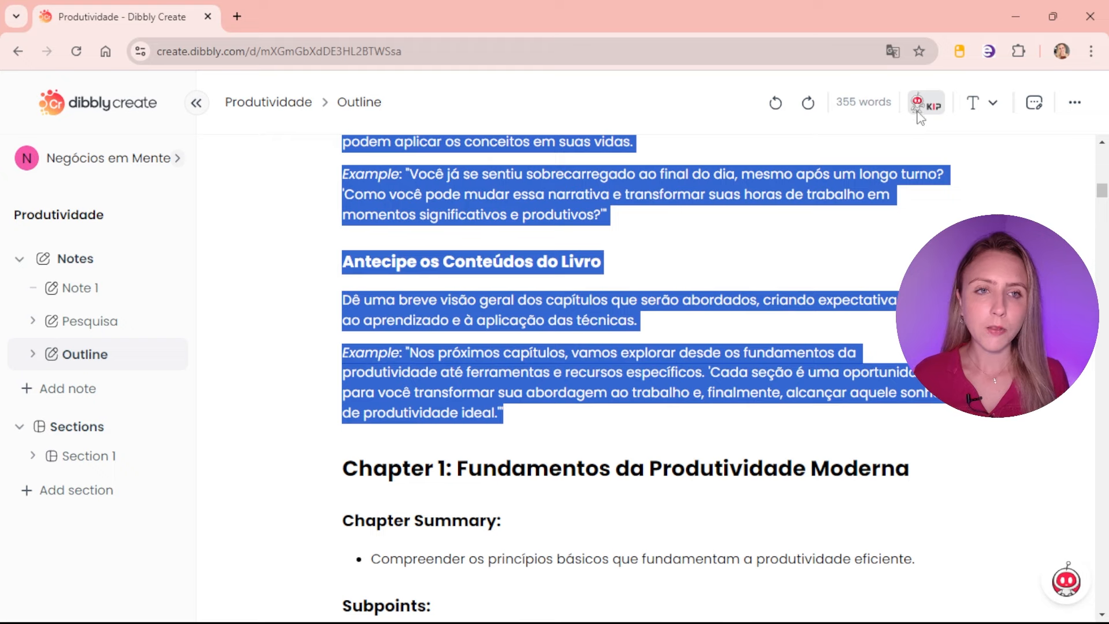
Step: Open KIP's Content Writer and set the content type to Chapter, the category to Non-Fiction and the chapter type to Introduction
click(921, 115)
click(150, 375)
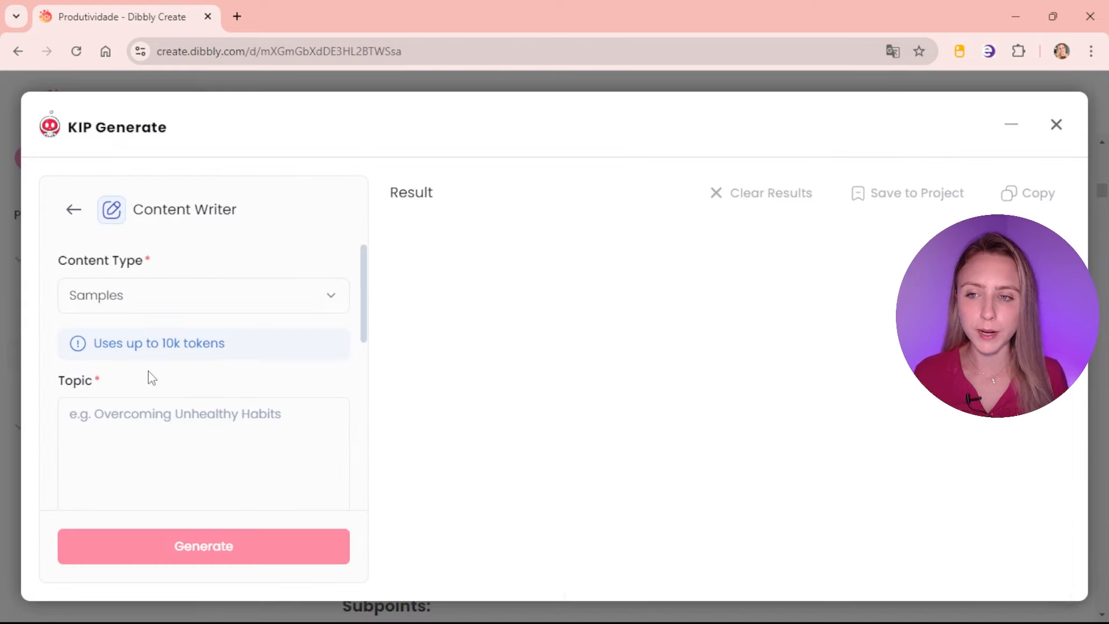
click(191, 306)
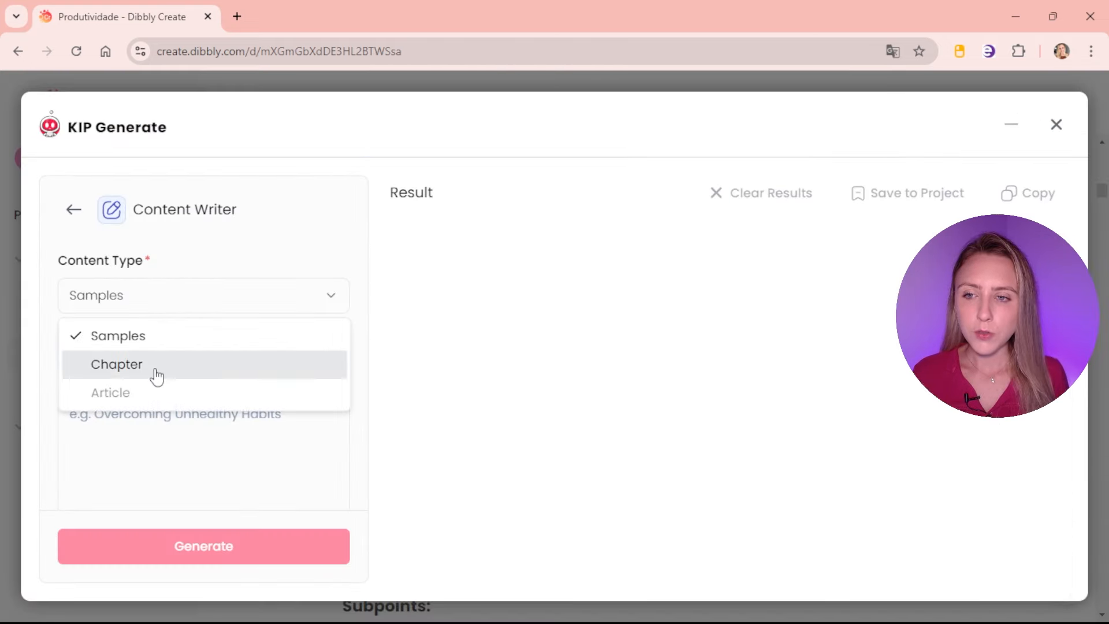
click(156, 370)
scroll(223, 364, down, 1)
click(274, 344)
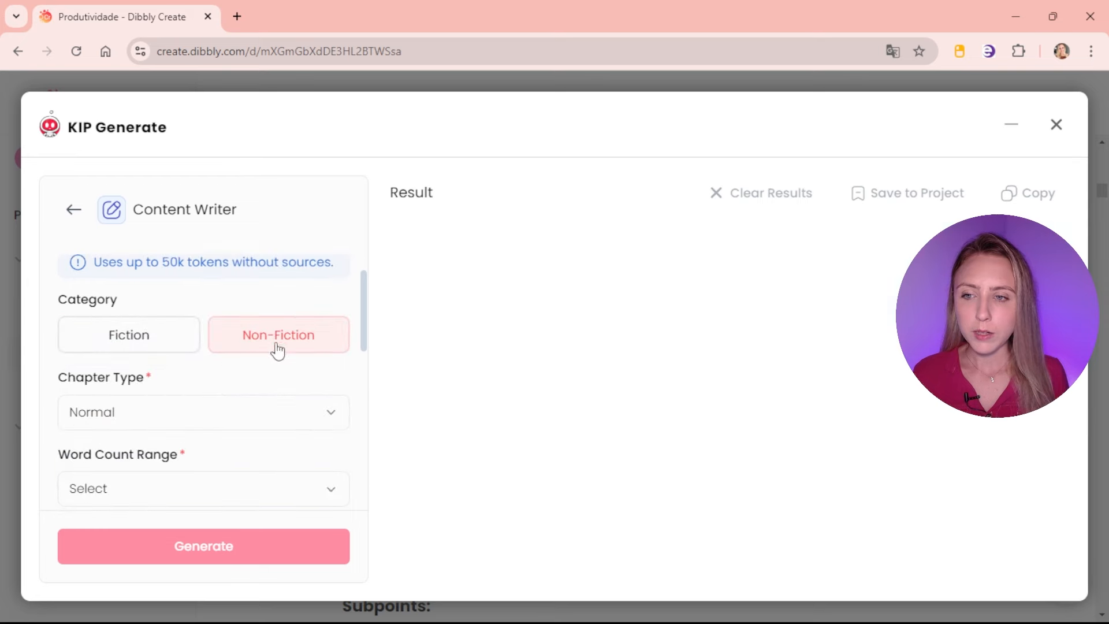
click(225, 412)
click(197, 456)
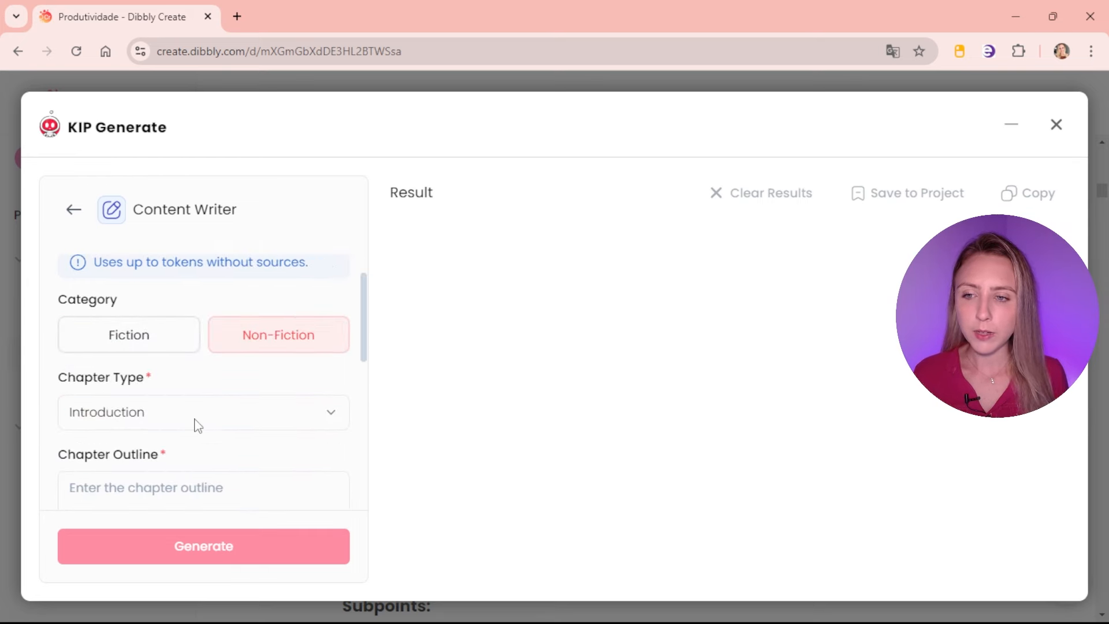
Step: Paste the copied Introduction text as the chapter outline
scroll(212, 401, down, 2)
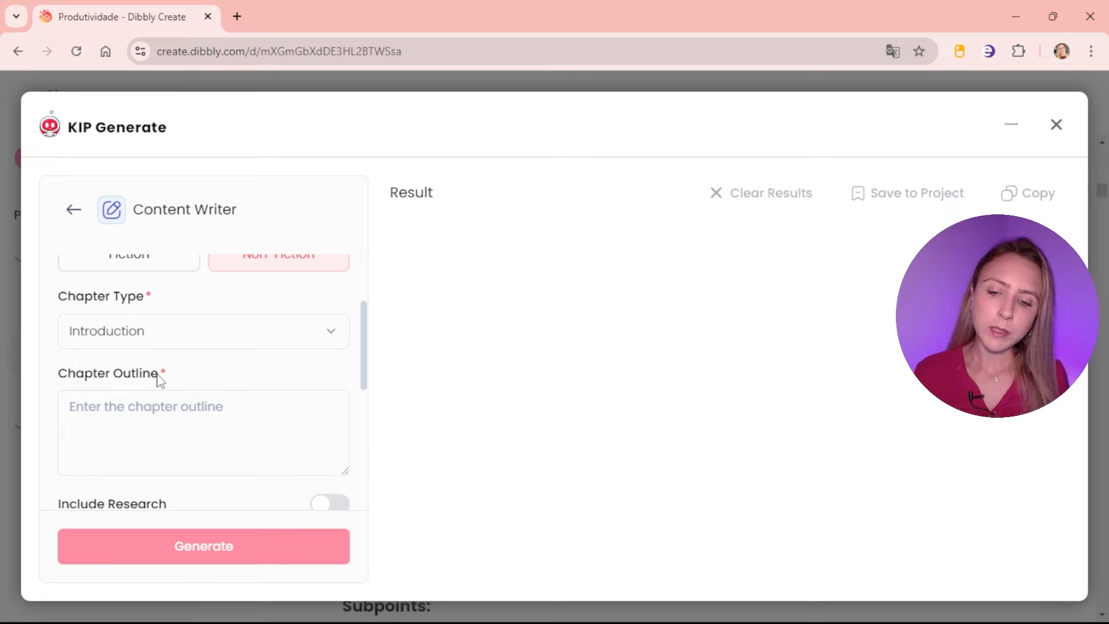
key(ctrl+v)
scroll(176, 424, up, 10)
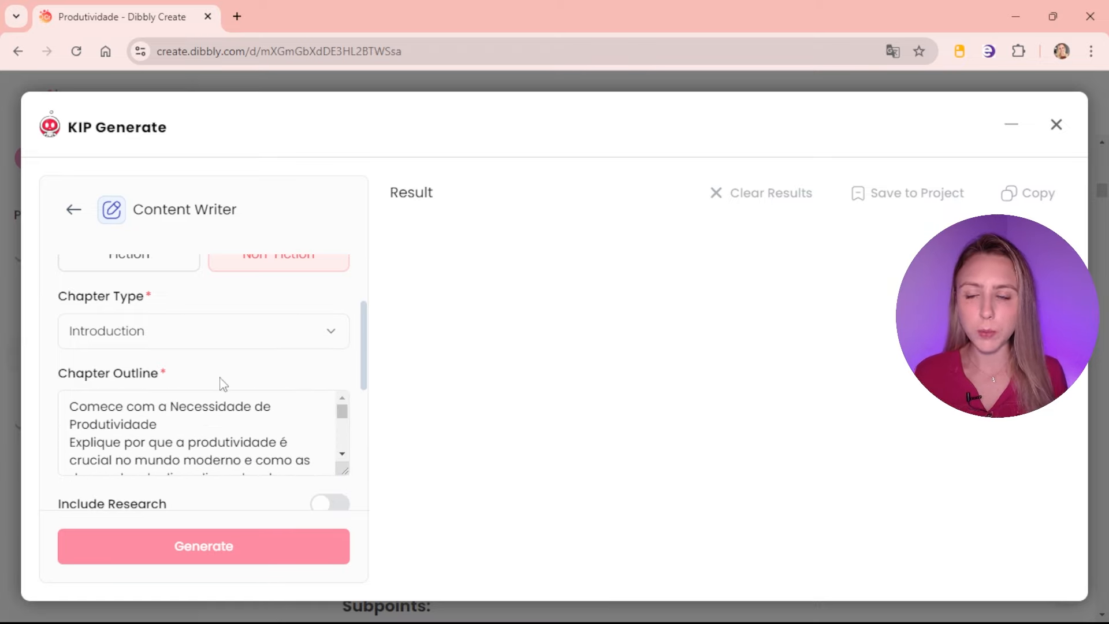
Step: Set the tone of the introduction to Optimistic
scroll(243, 382, down, 4)
scroll(231, 420, down, 3)
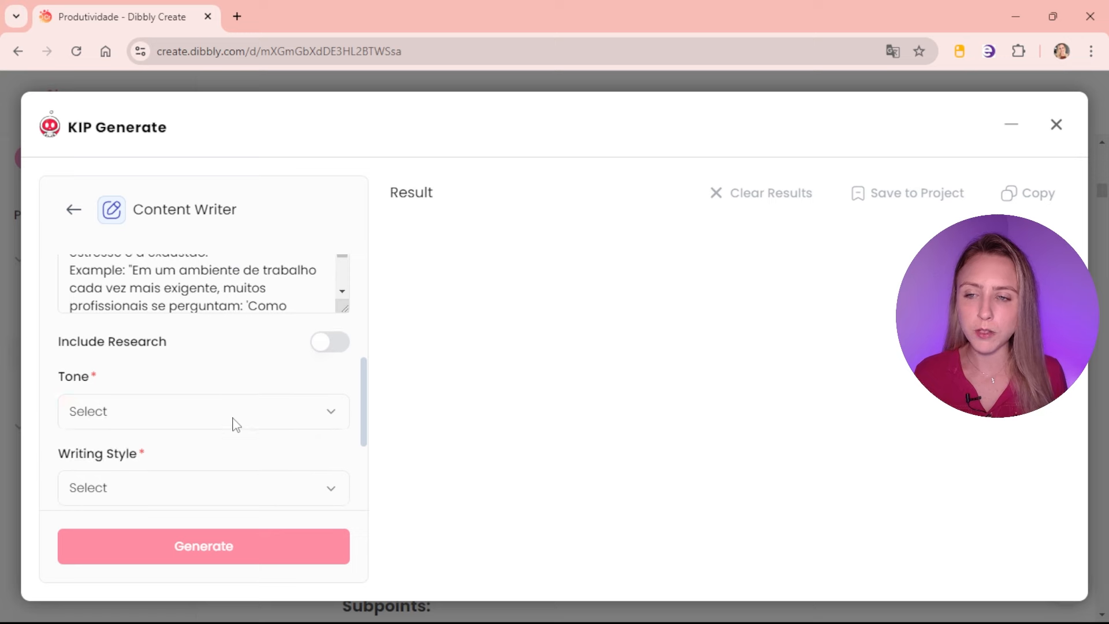
scroll(229, 419, down, 3)
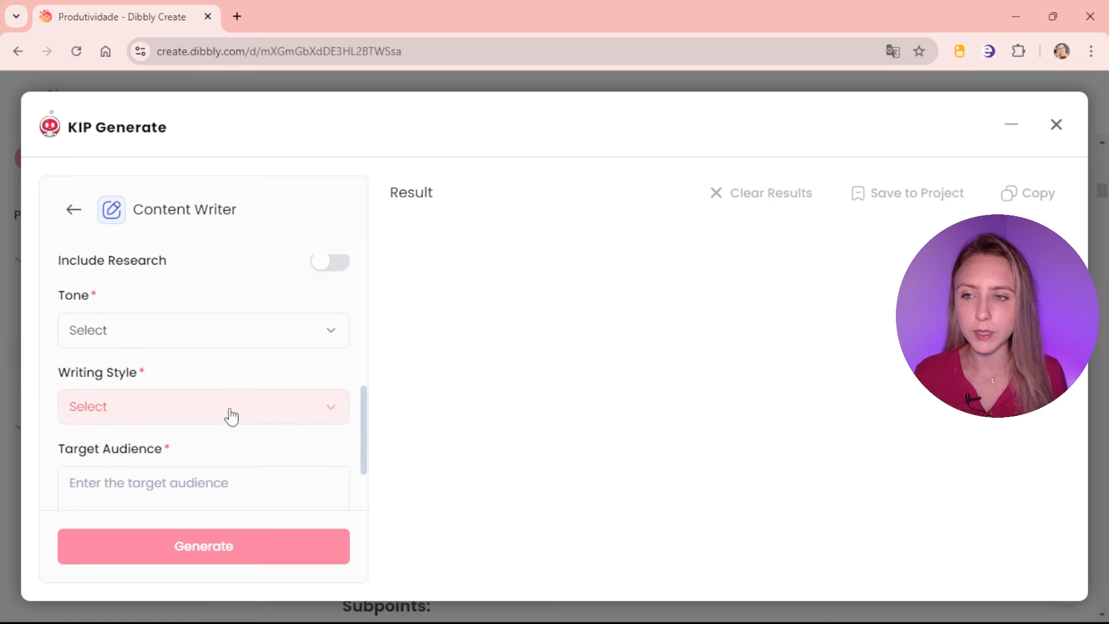
click(230, 338)
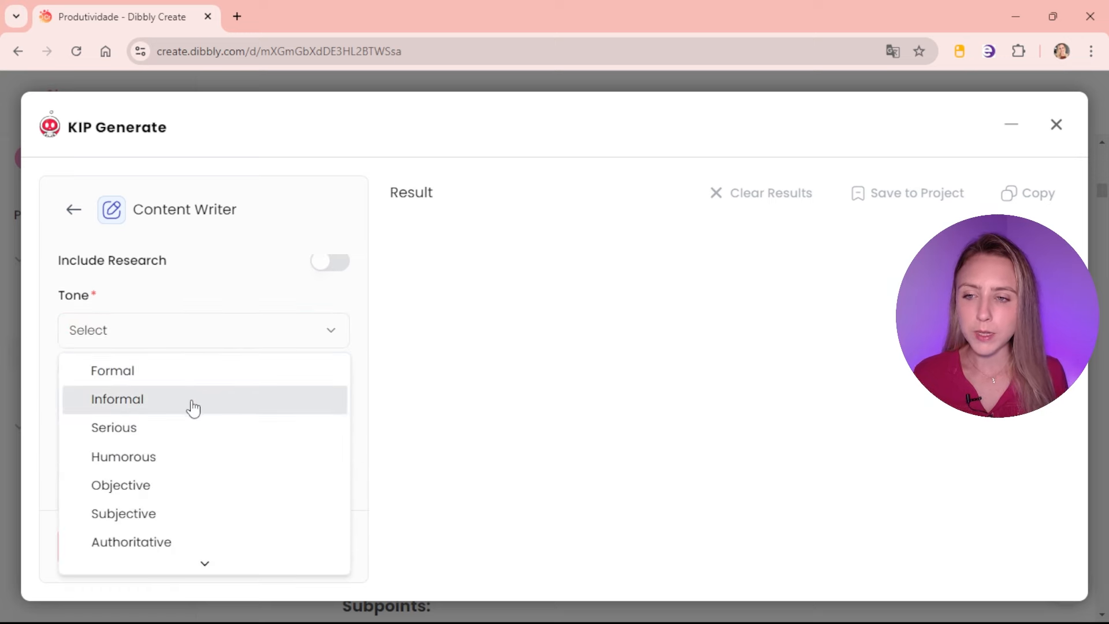
scroll(189, 462, down, 2)
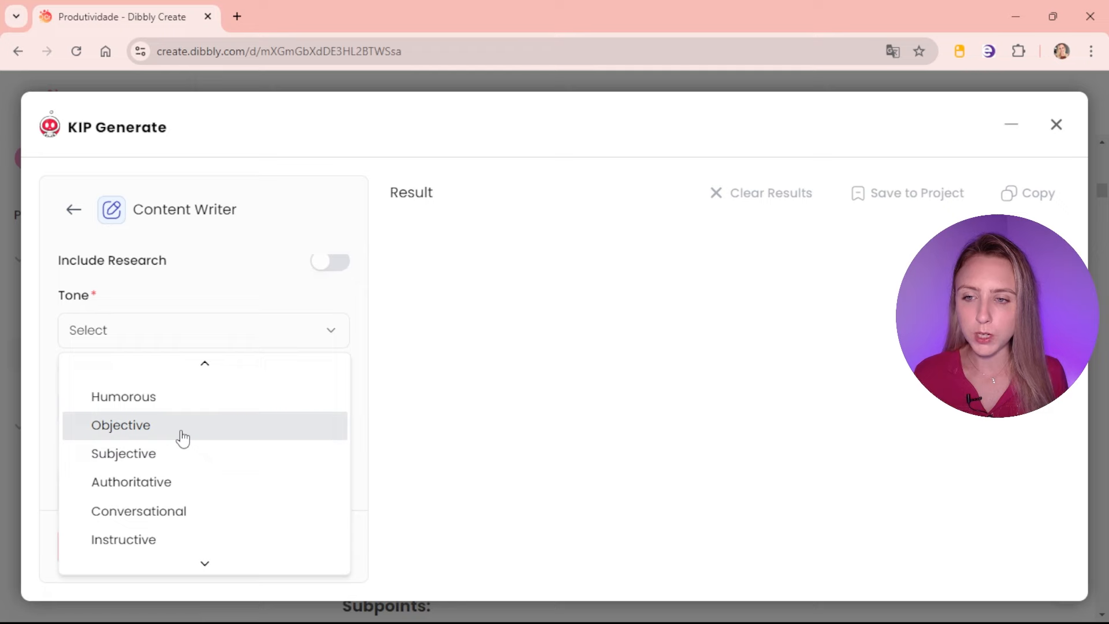
scroll(186, 474, down, 3)
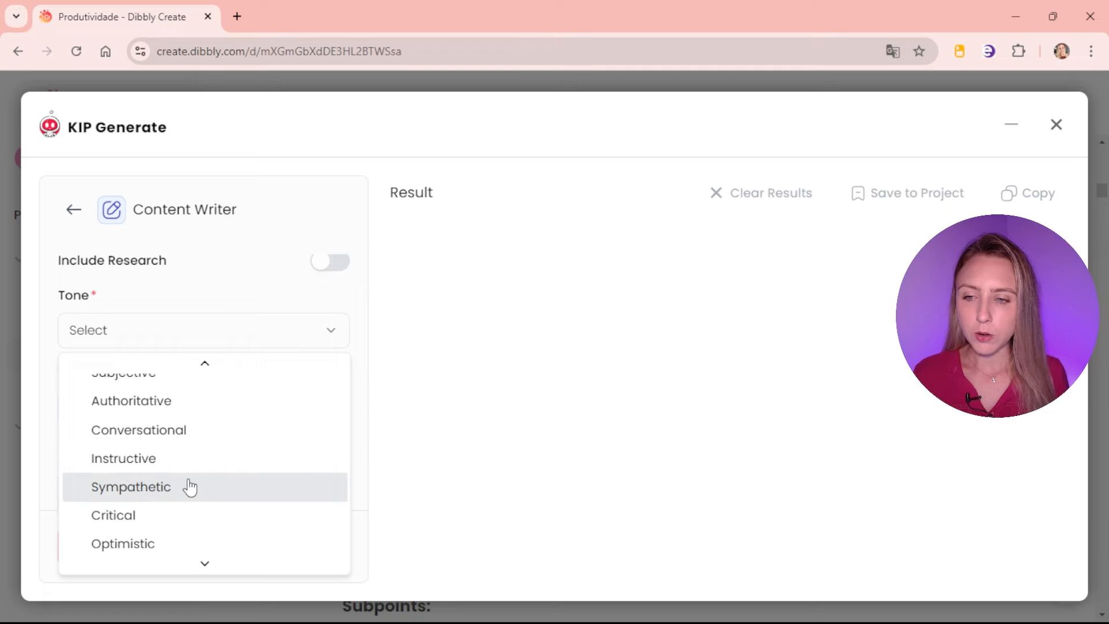
click(179, 540)
right_click(178, 535)
Step: Choose Persuasive Writing as the writing style and look through the other available styles
click(143, 423)
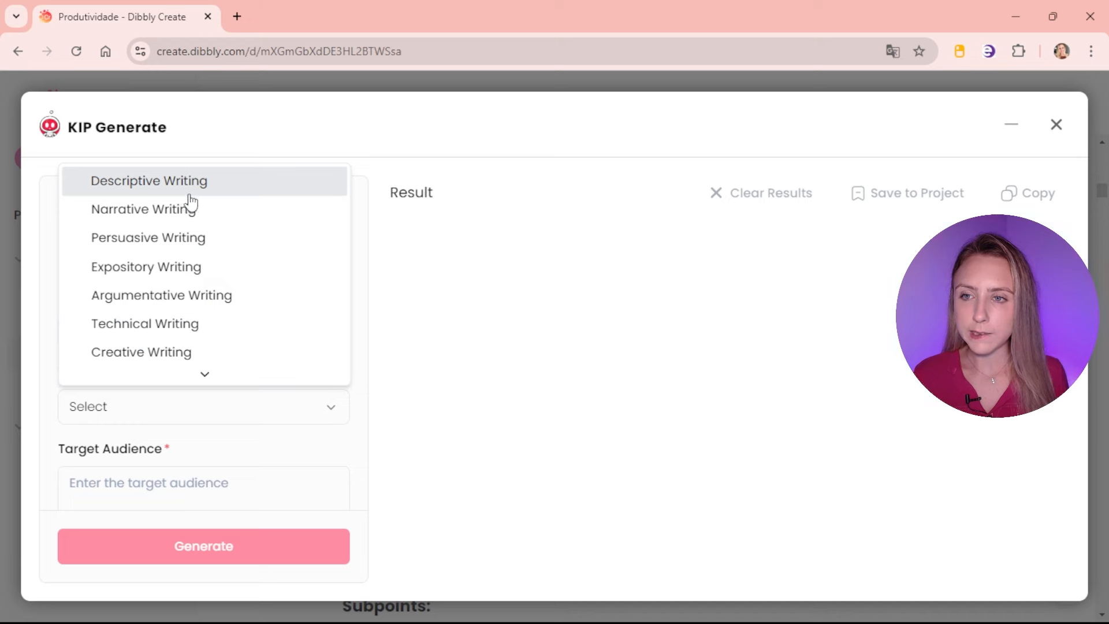
click(193, 242)
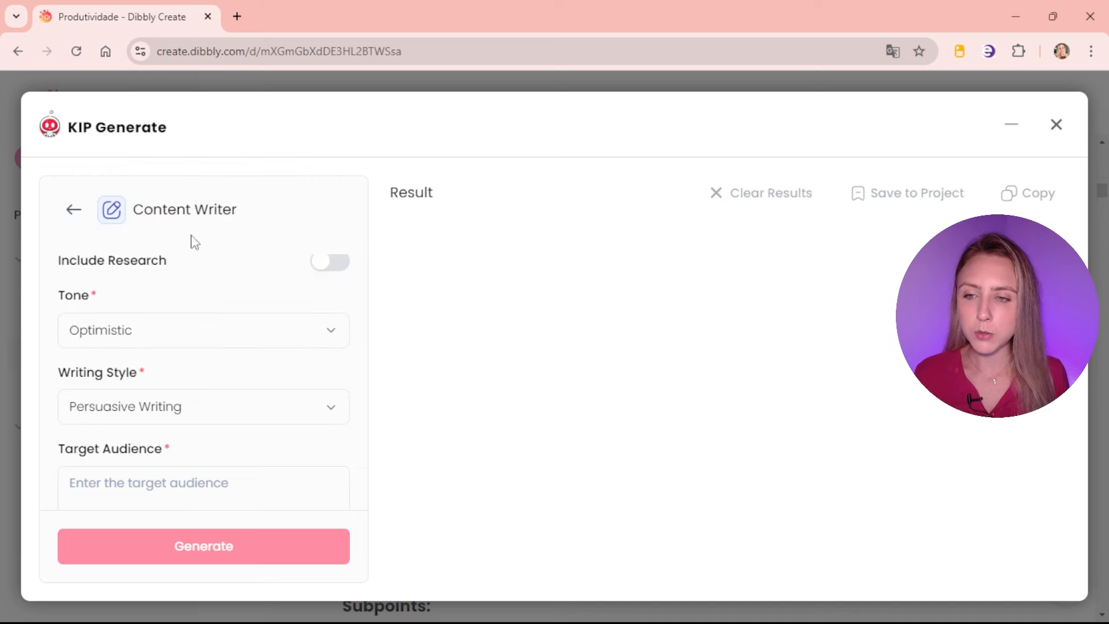
click(193, 407)
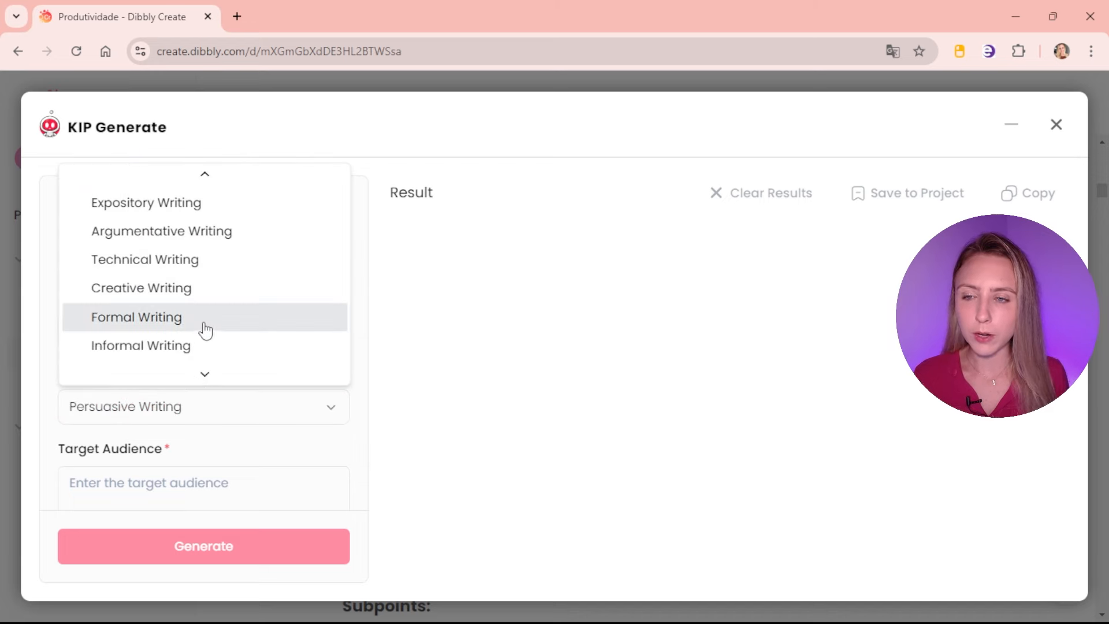
scroll(178, 255, down, 1)
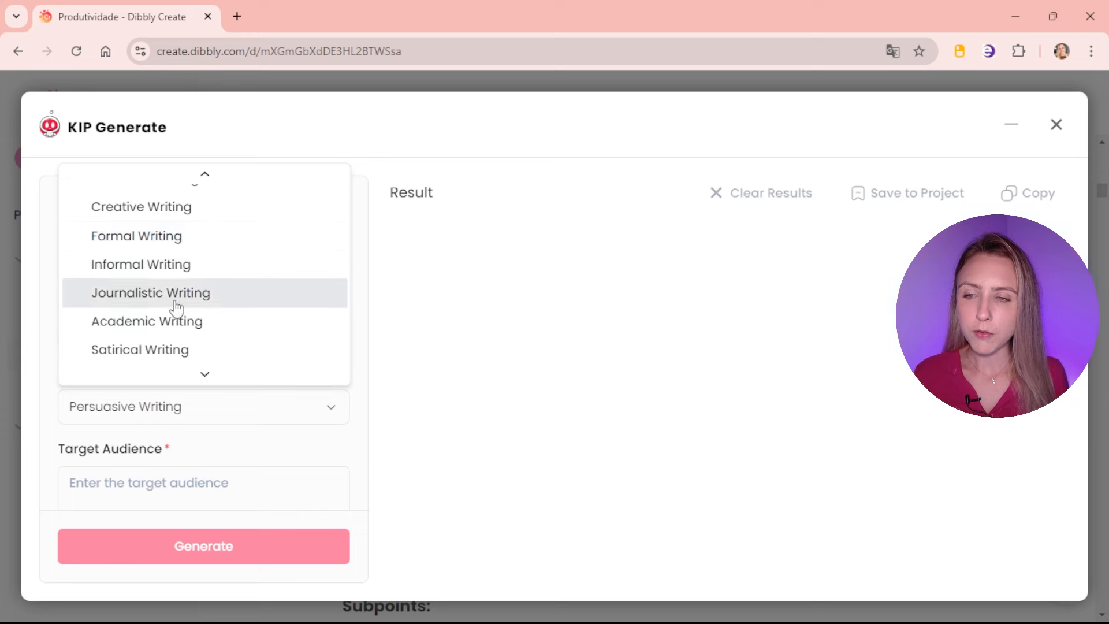
scroll(179, 310, down, 1)
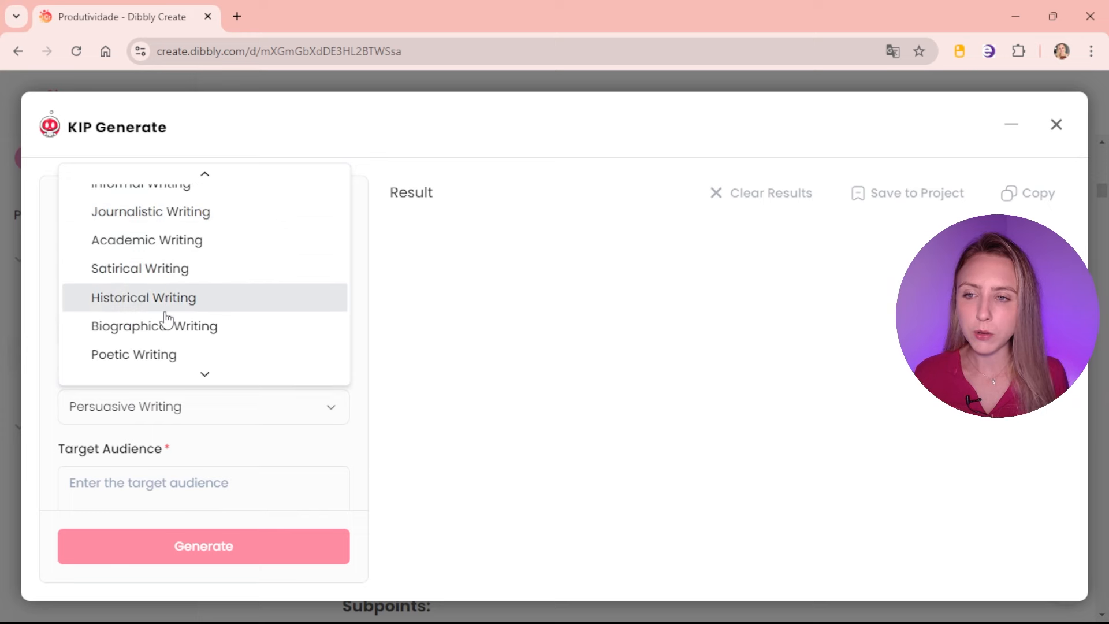
scroll(166, 317, down, 3)
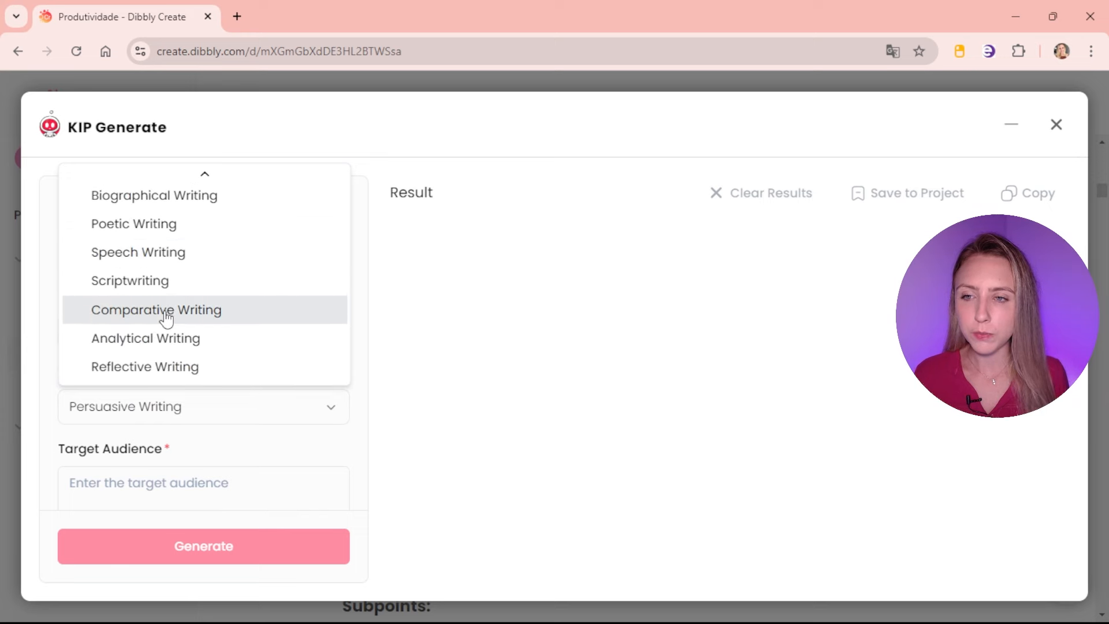
click(218, 438)
Step: Enter "Adultos" as the target audience and generate the introduction
scroll(218, 438, down, 2)
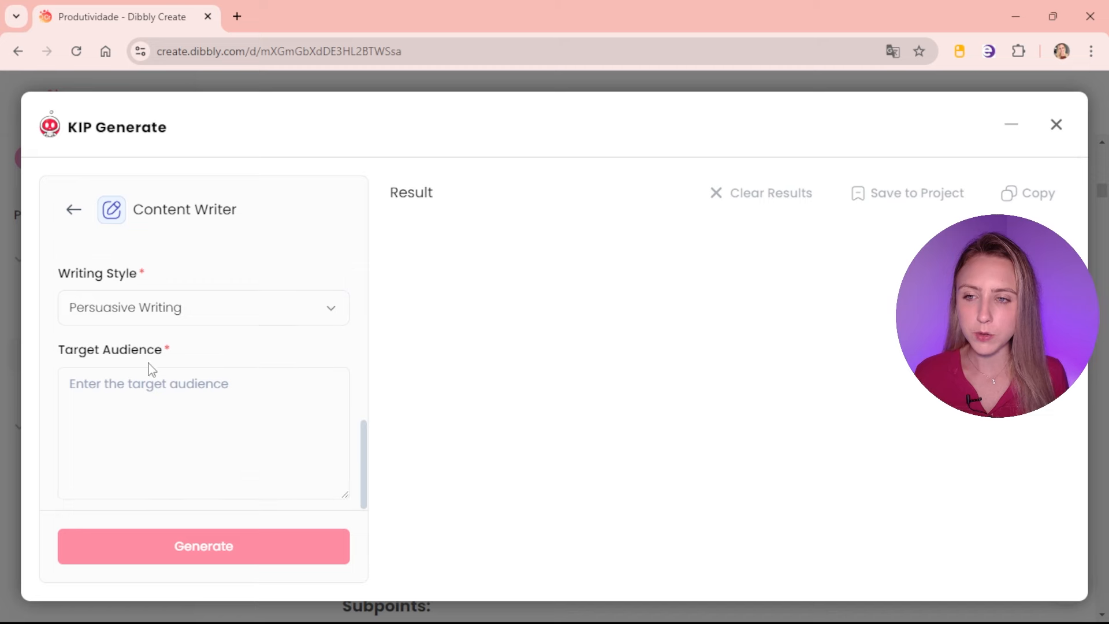
click(144, 392)
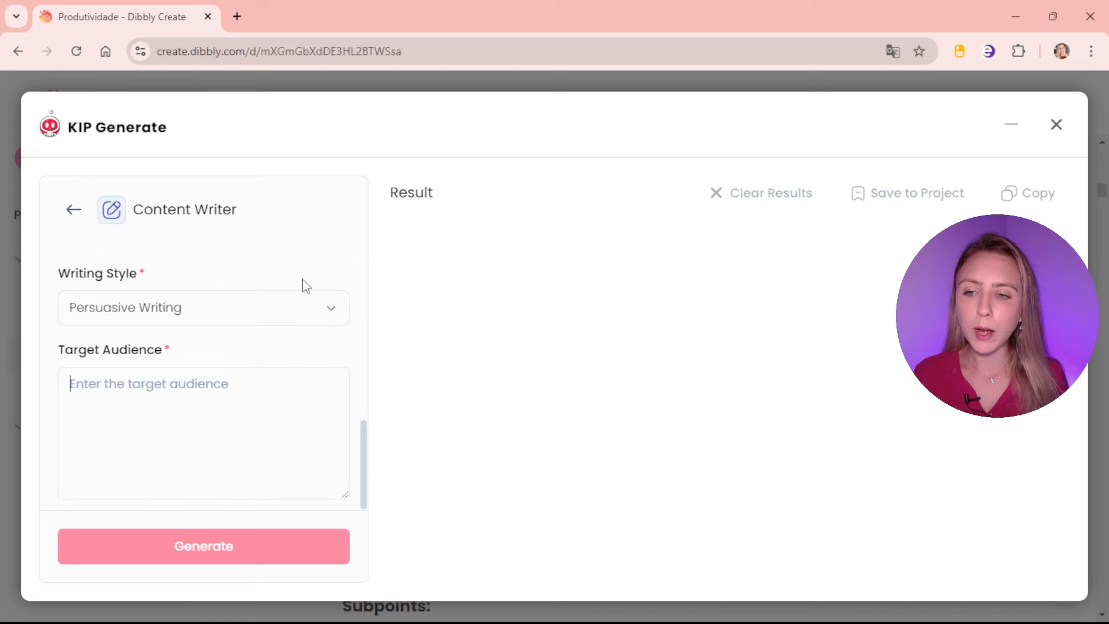
text(Adukto)
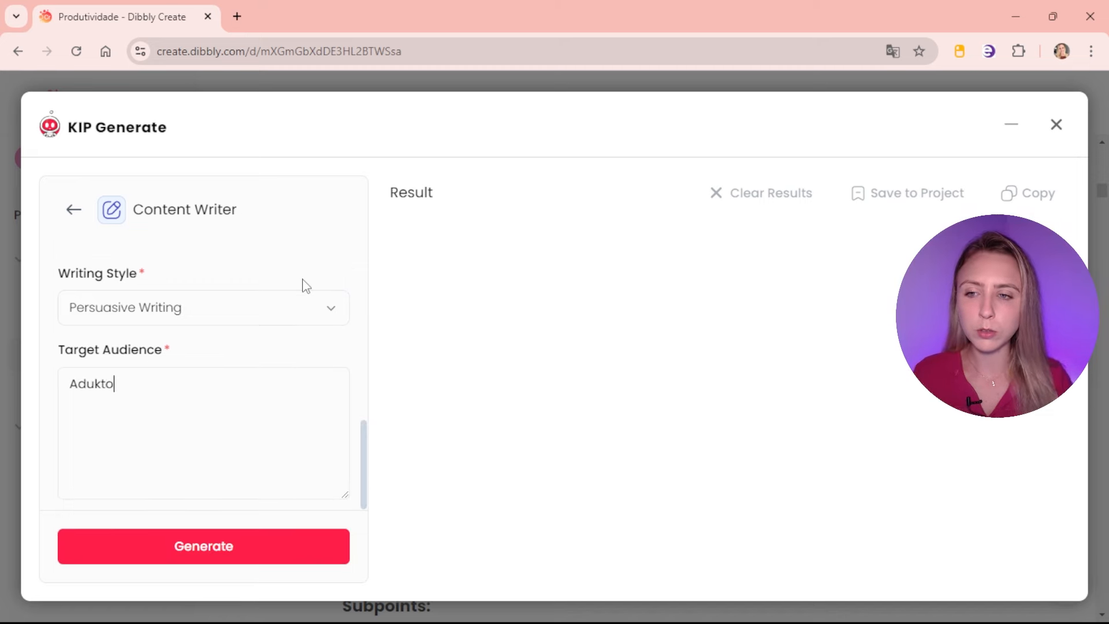
key(BackSpace)
key(BackSpace)
key(BackSpace)
text(ltod)
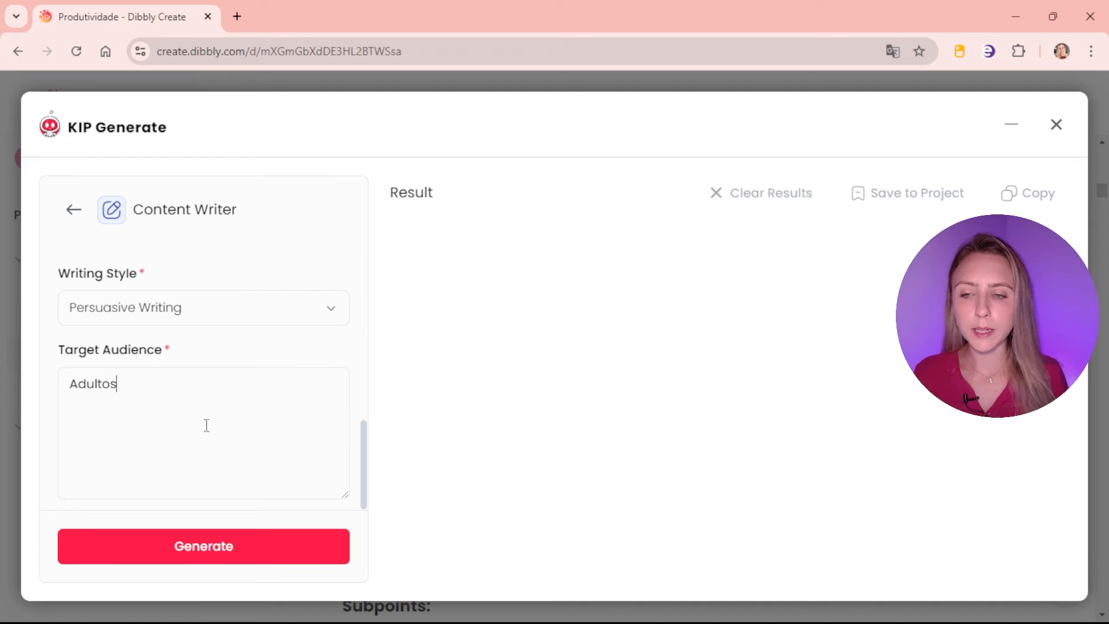
click(220, 548)
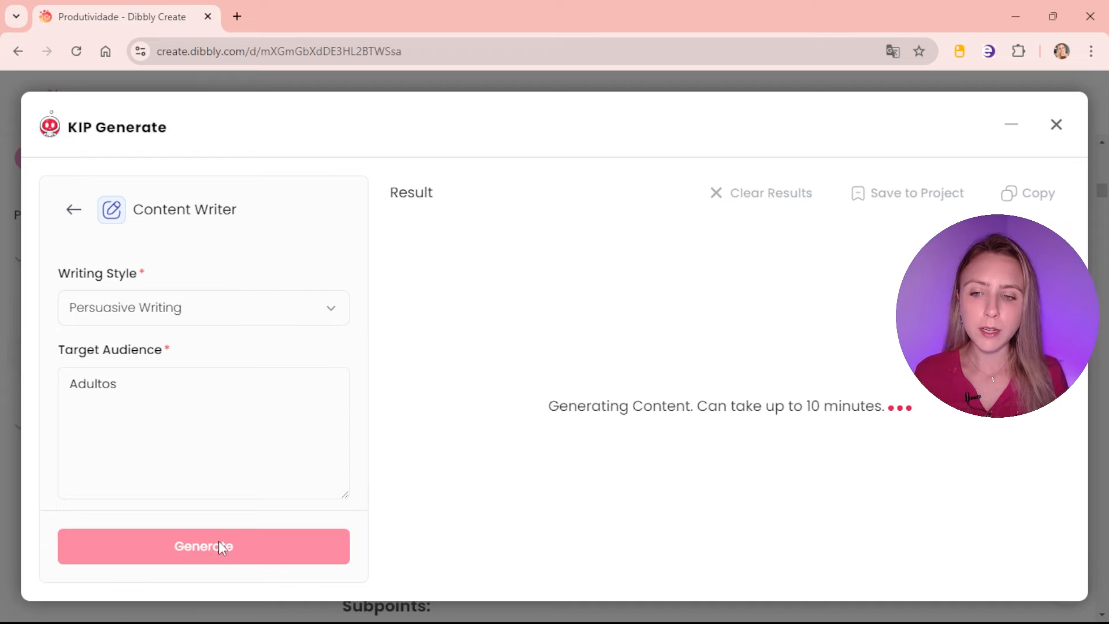
Step: Review the generated introduction, save it to the project as a new section named "Introdução", and close the generator
scroll(221, 411, up, 10)
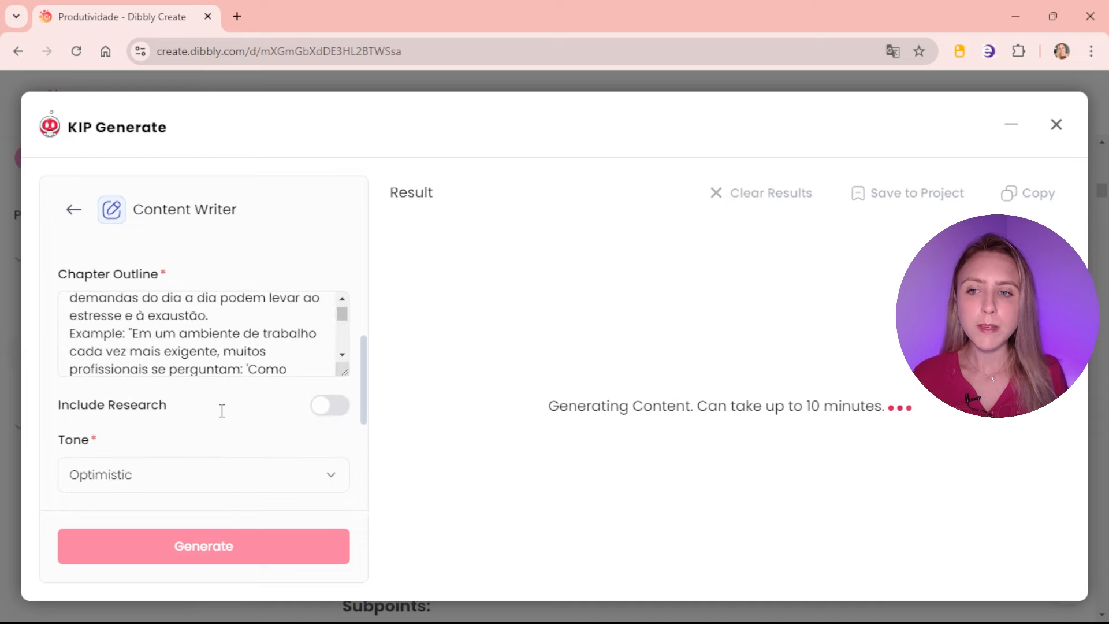
scroll(241, 372, up, 2)
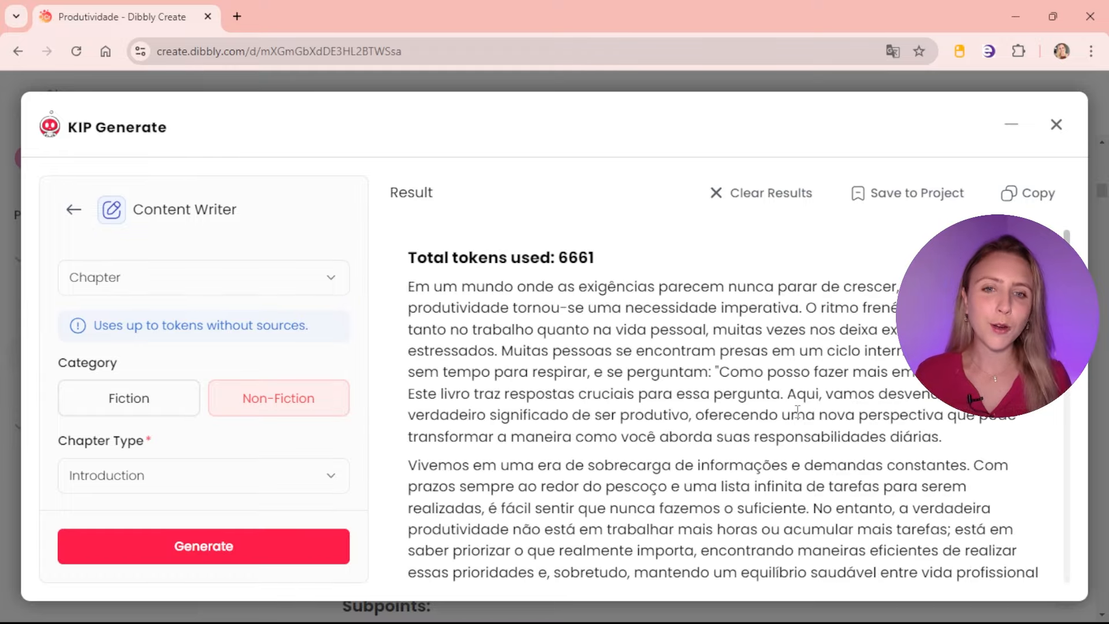
scroll(594, 403, down, 15)
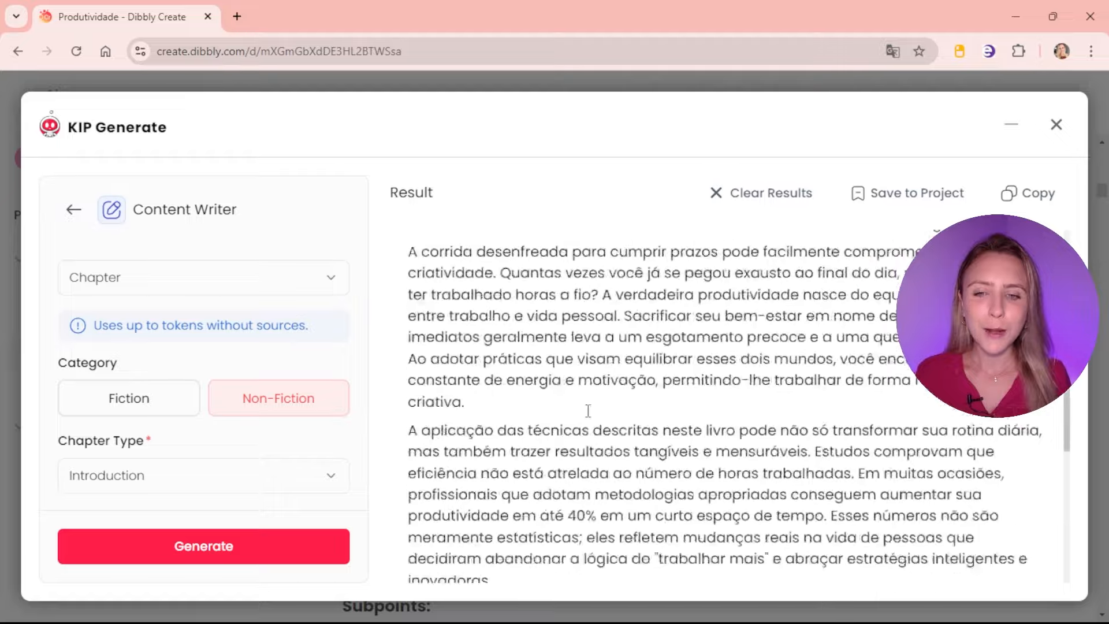
scroll(599, 424, up, 15)
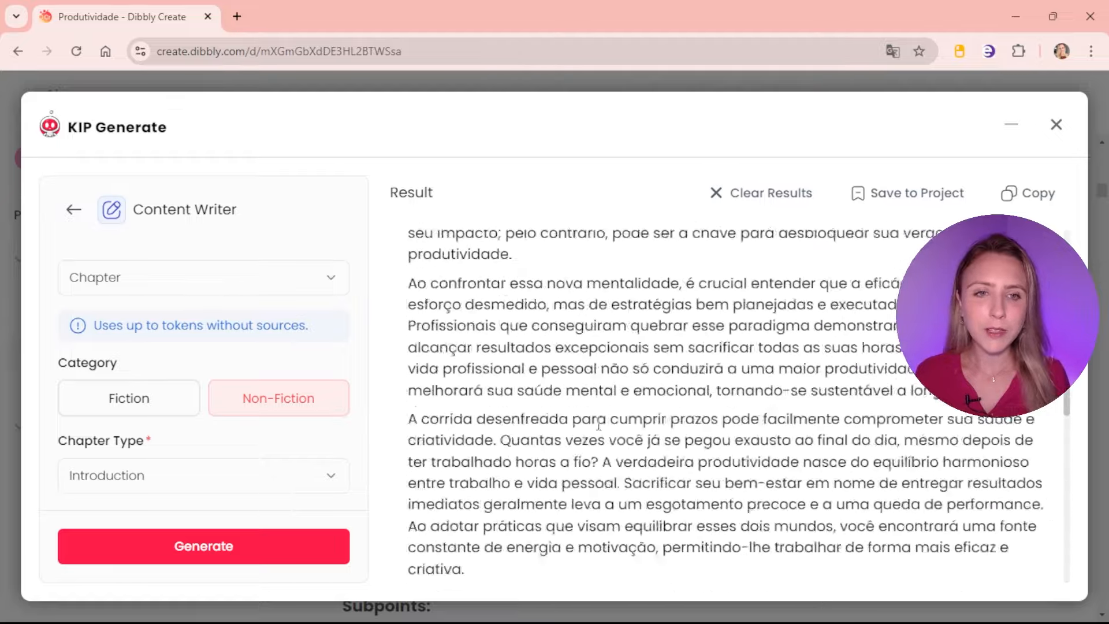
click(895, 206)
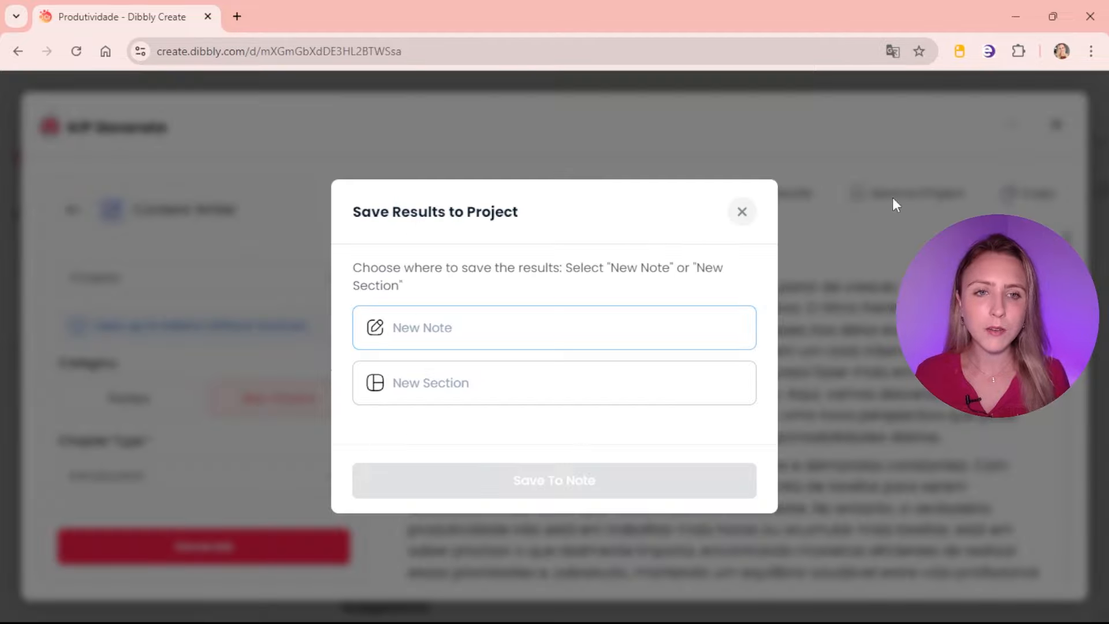
click(464, 382)
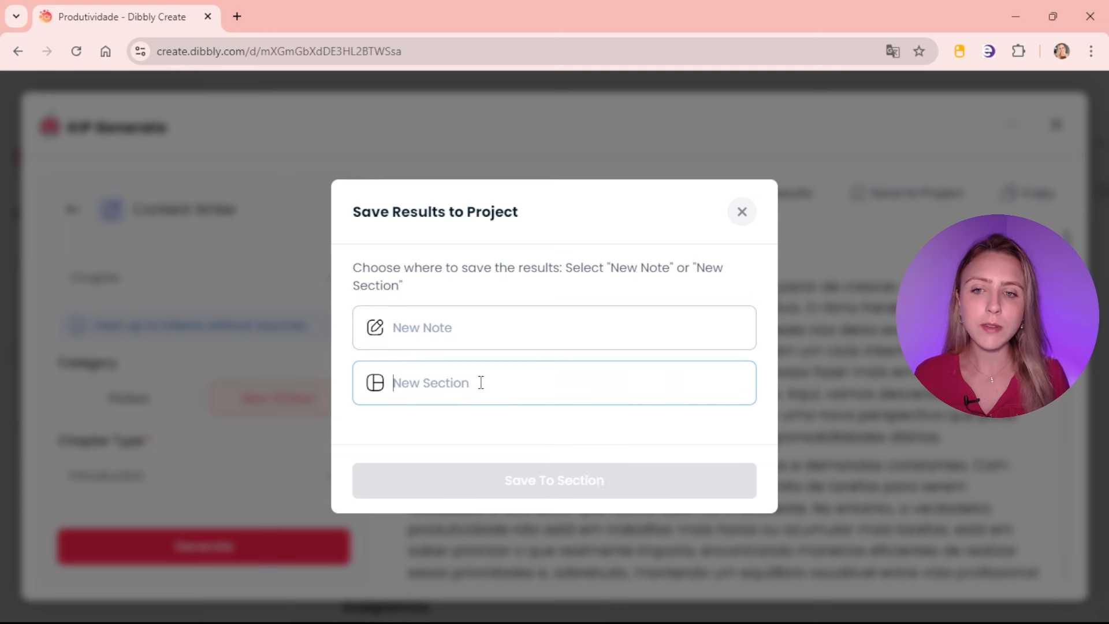
text(In)
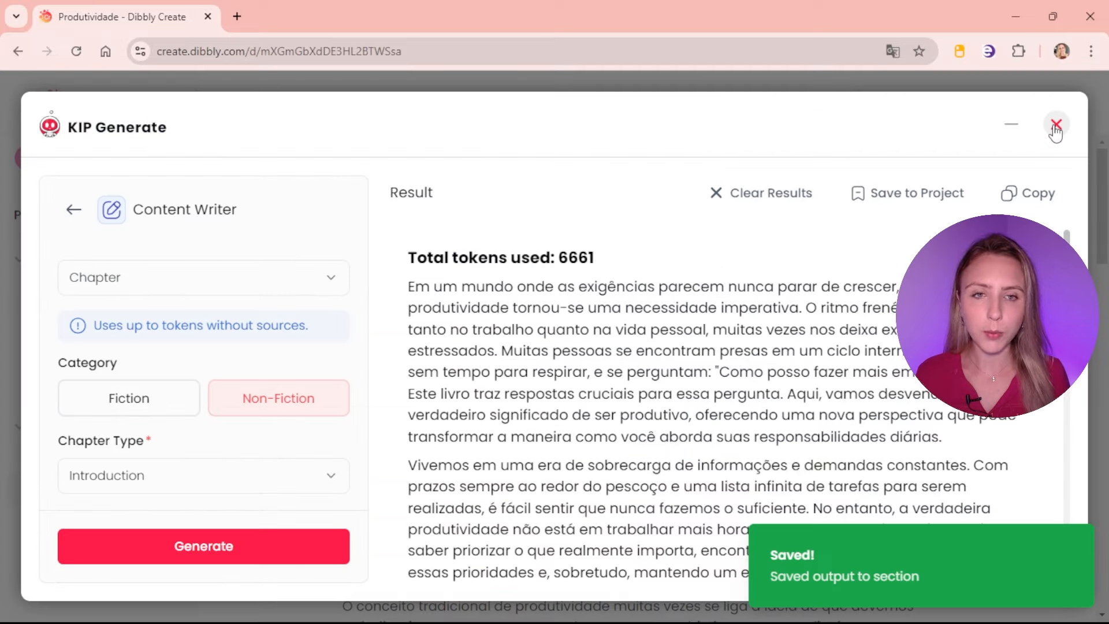
click(1055, 126)
click(602, 449)
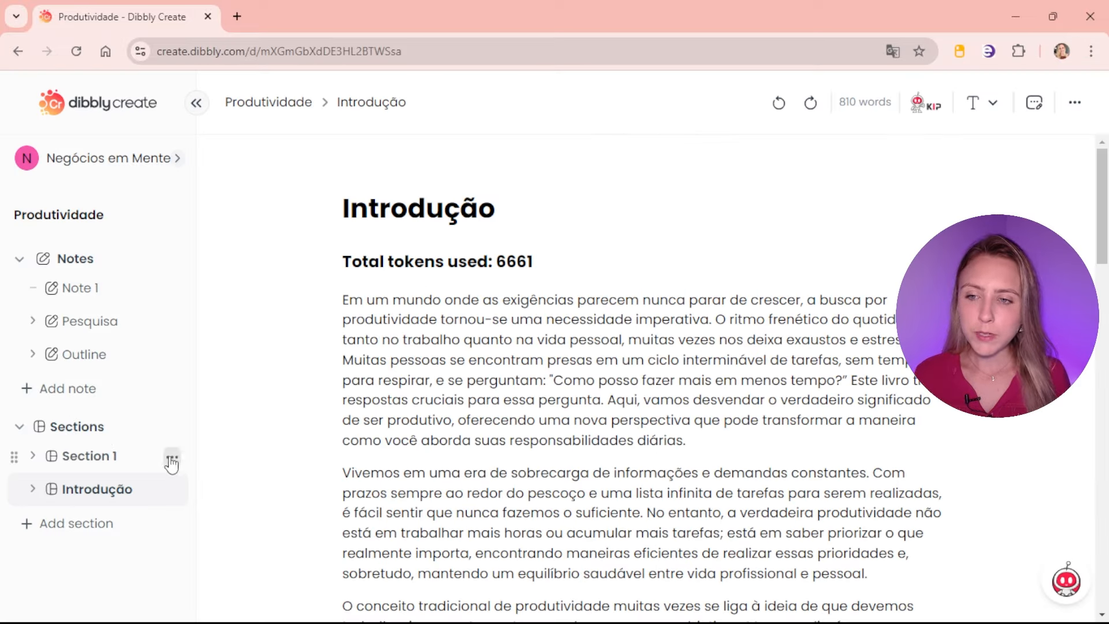
Step: Look through Section 1 and try to delete it from the project's sections
click(117, 458)
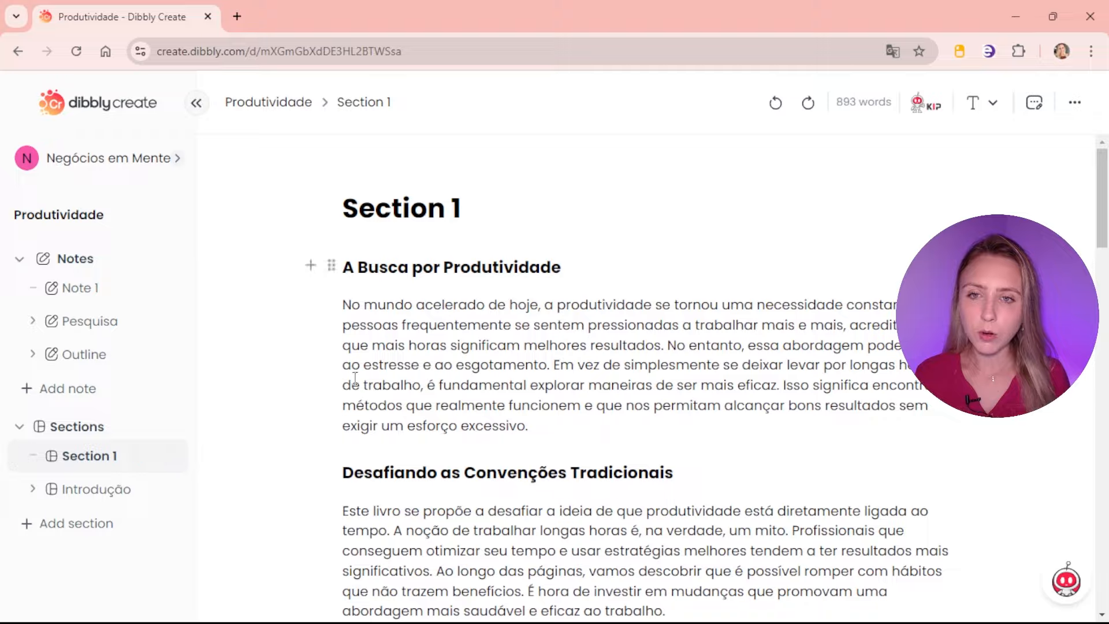
scroll(369, 376, down, 20)
scroll(324, 376, up, 10)
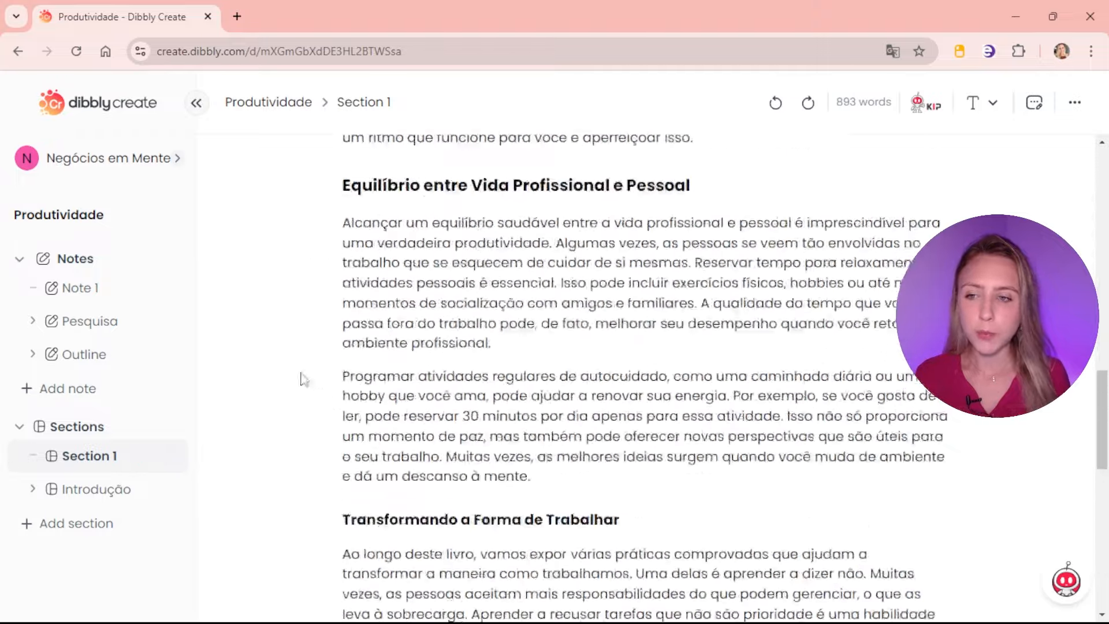
click(173, 458)
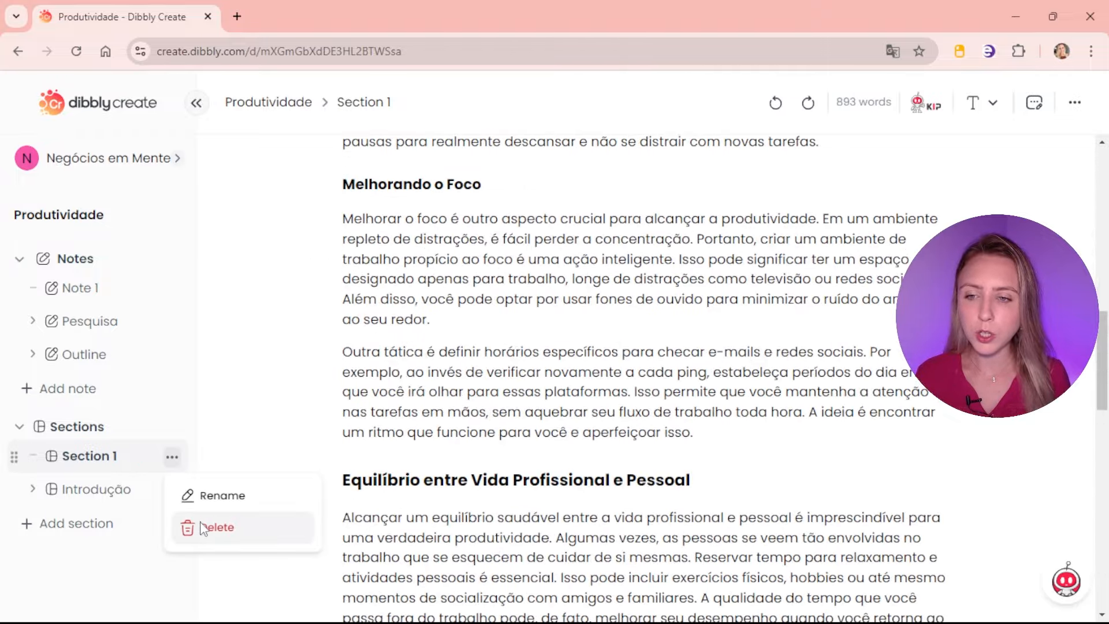
click(202, 526)
click(443, 445)
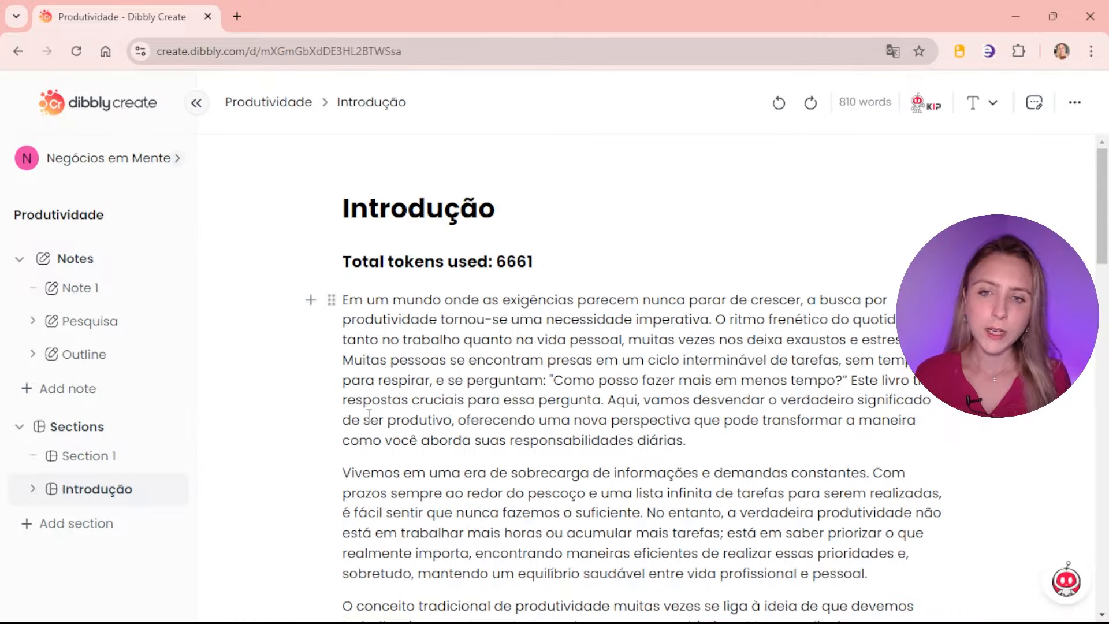
Step: Delete the "Total tokens used" line from the start of the Introdução section and review the remaining text
triple_click(530, 269)
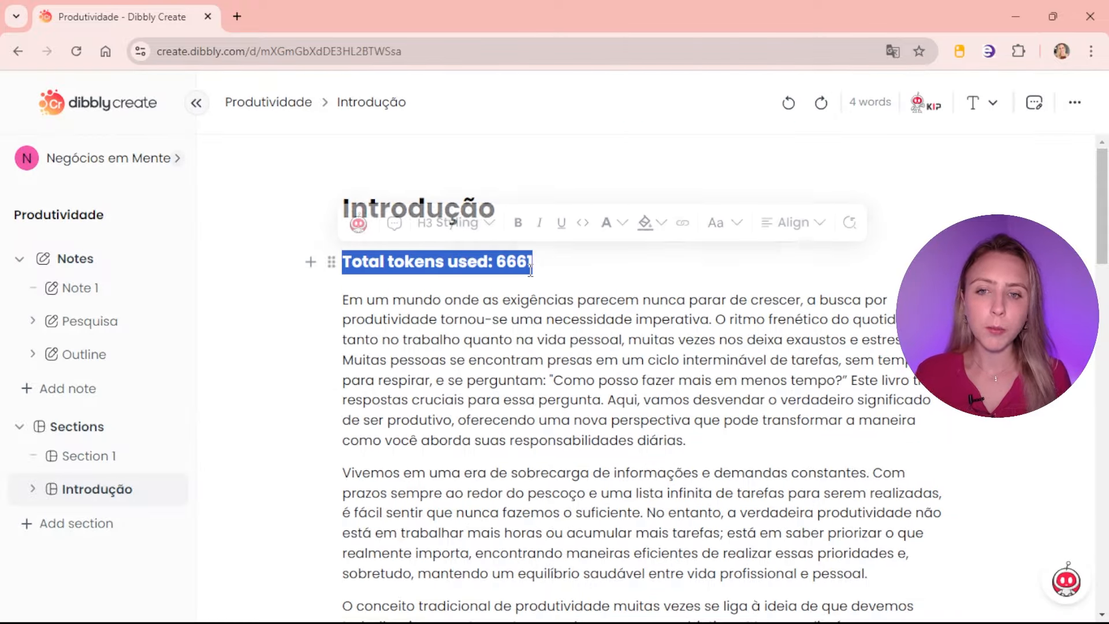
key(Delete)
key(Delete)
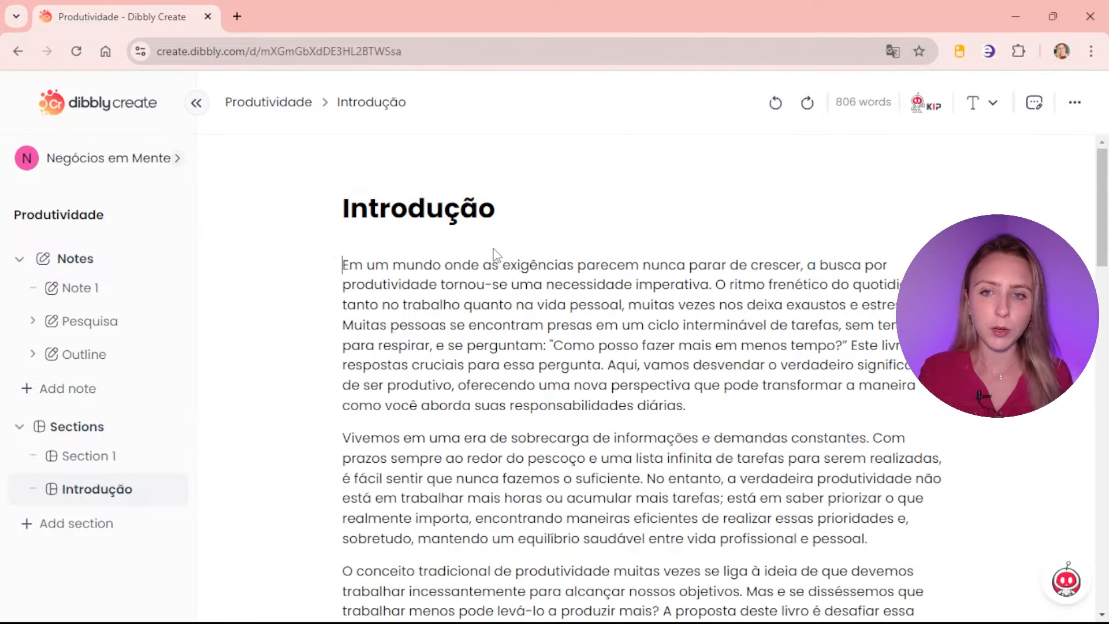
scroll(486, 263, down, 17)
scroll(475, 315, up, 8)
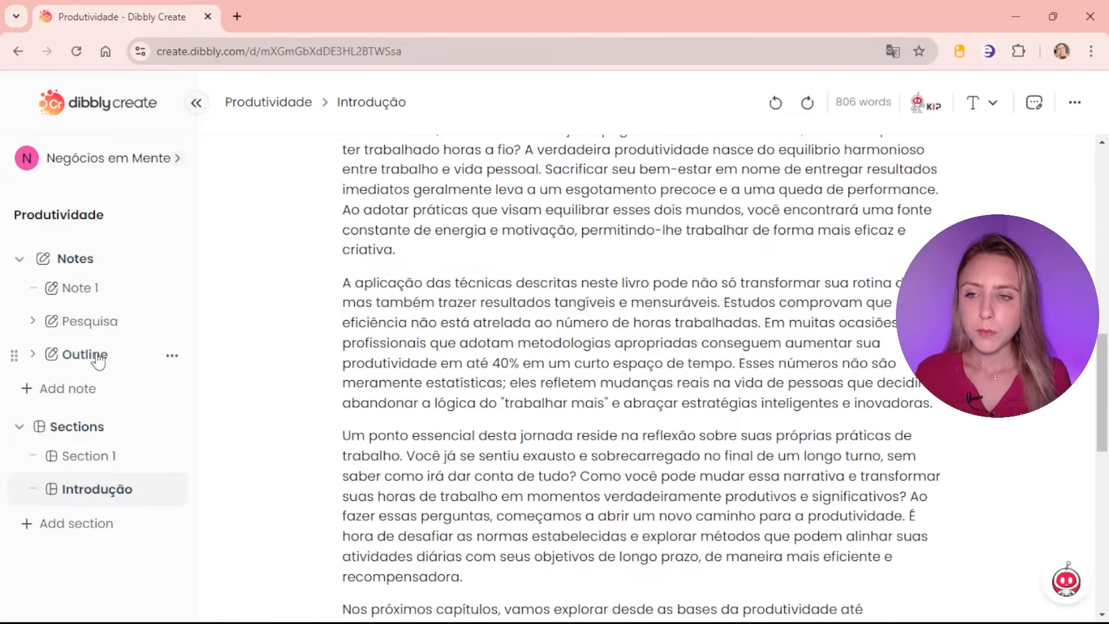
Step: Copy the Chapter 1 outline from the Outline note, through its key takeaways and without the potential links
click(98, 360)
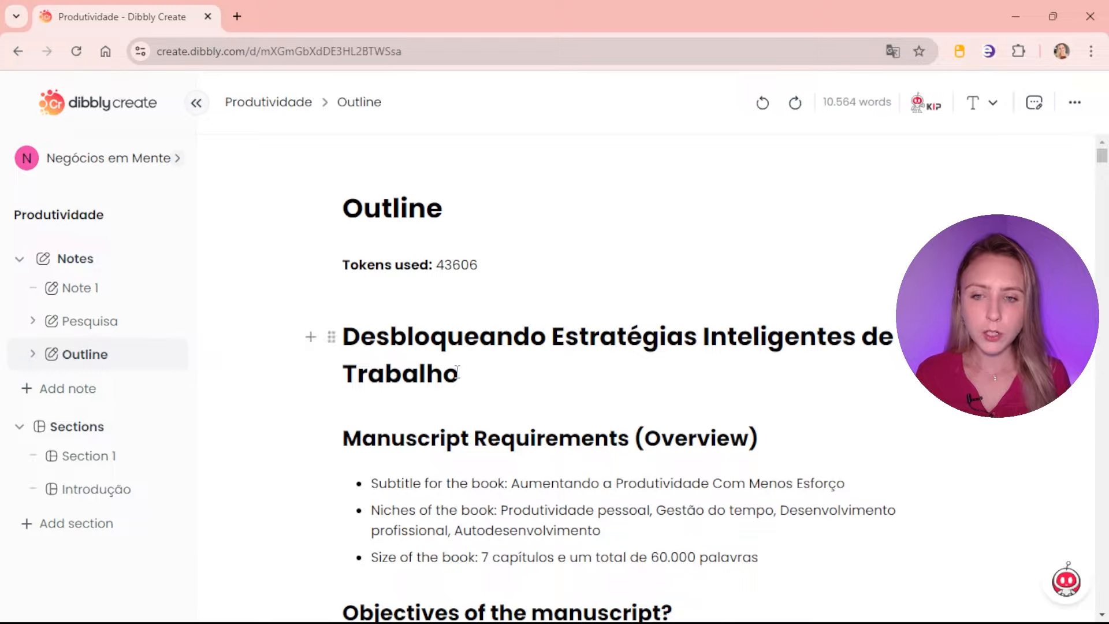
scroll(554, 384, down, 6)
scroll(554, 384, down, 12)
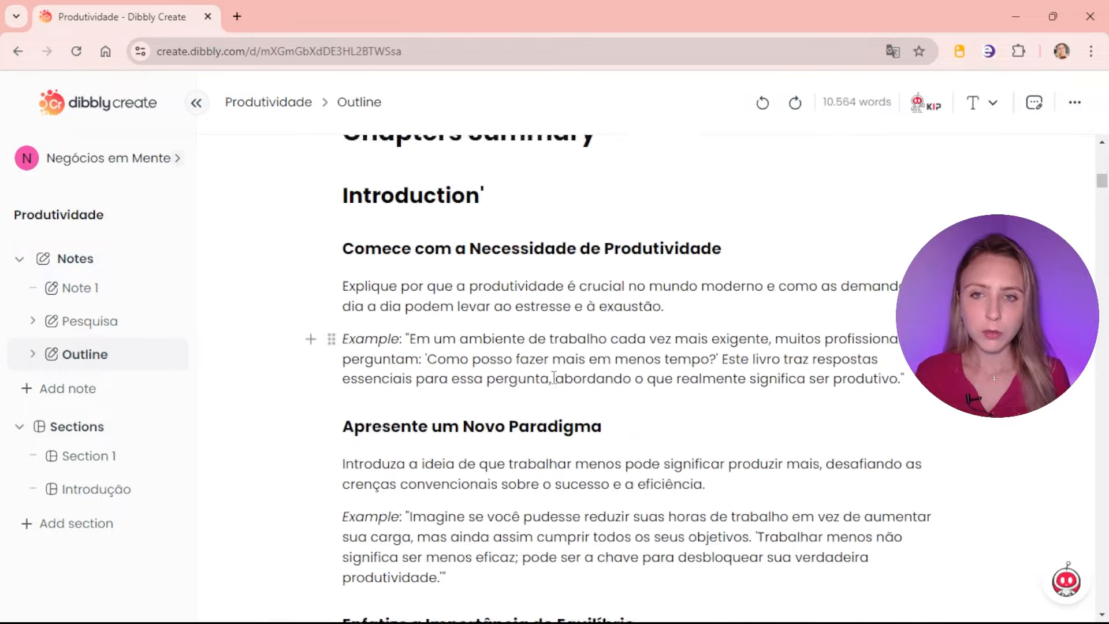
scroll(494, 340, up, 3)
drag(494, 339, 736, 156)
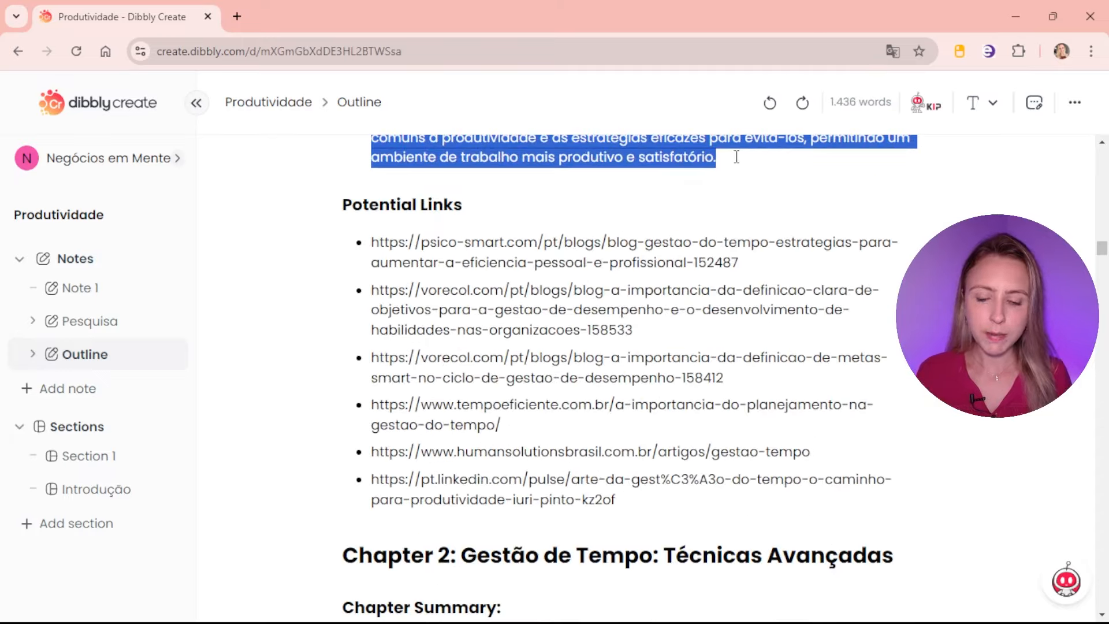
scroll(624, 215, up, 4)
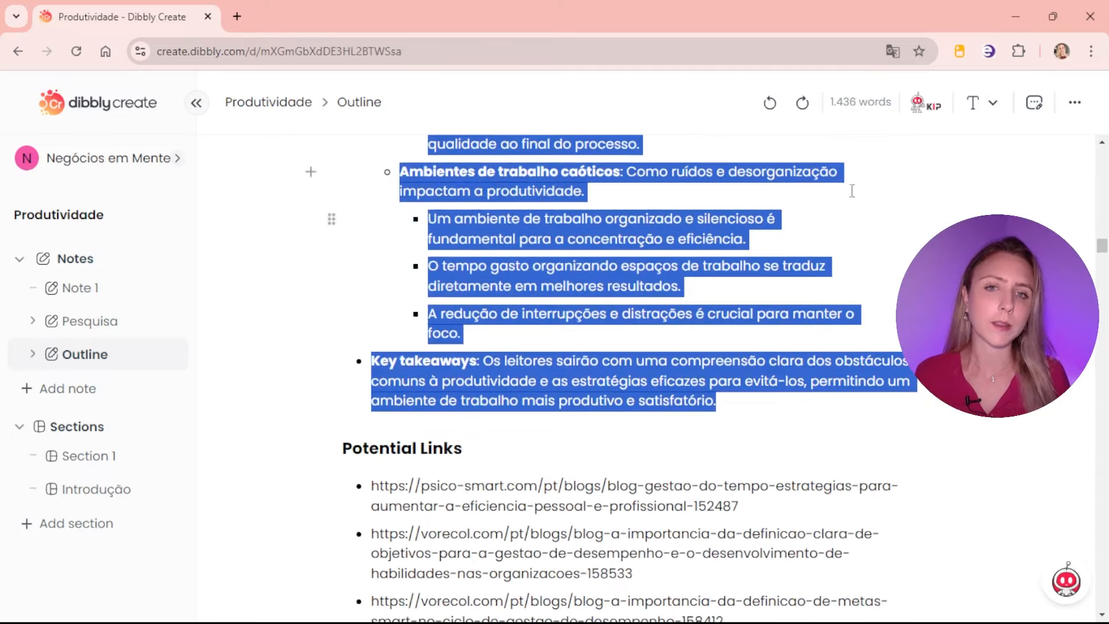
Step: Start a new Content Writer generation with content type Chapter, category Non-Fiction and chapter type Normal
click(923, 115)
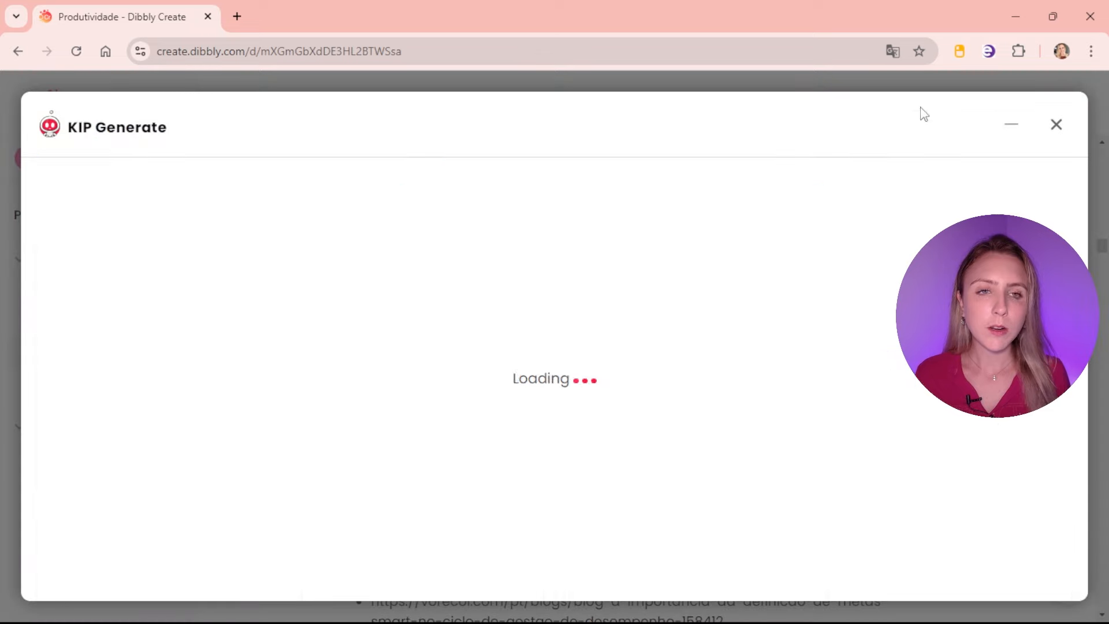
click(144, 373)
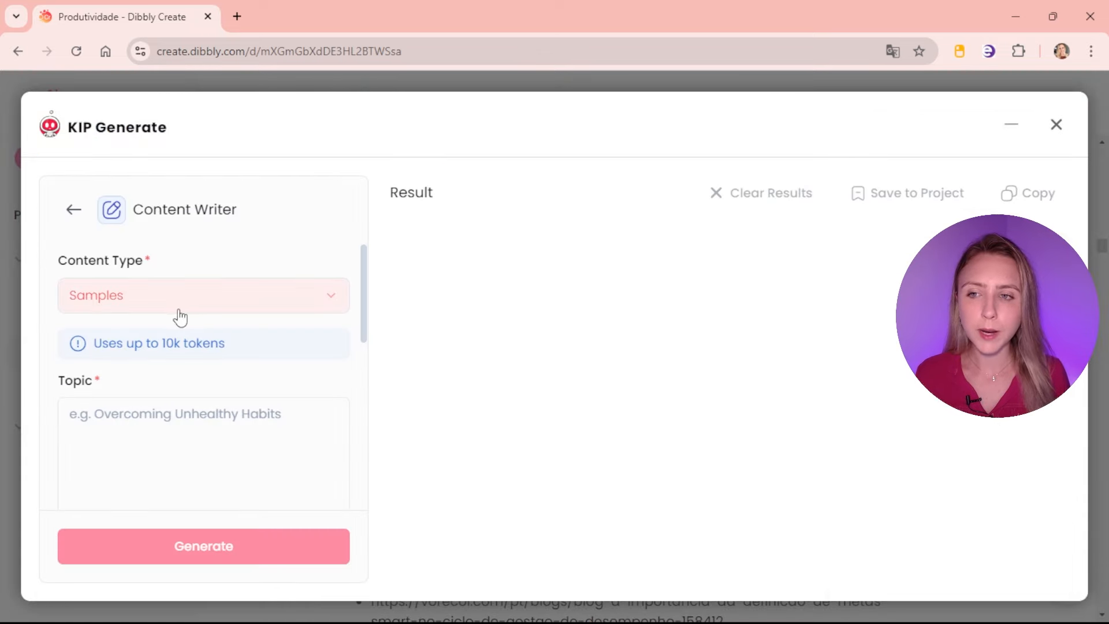
click(182, 317)
click(150, 366)
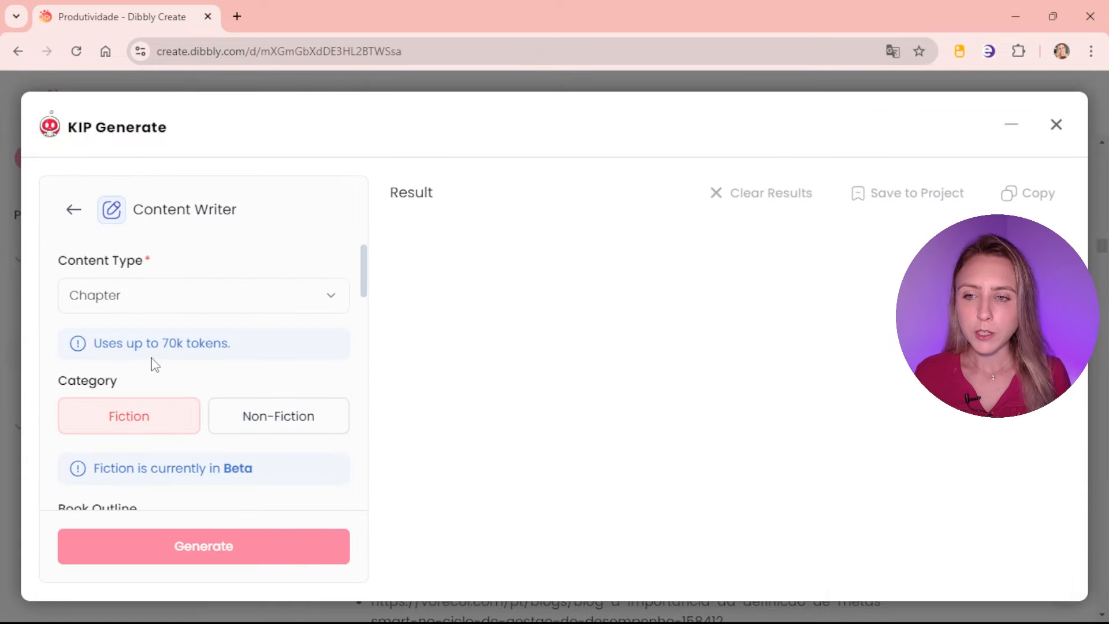
click(279, 420)
scroll(276, 416, down, 2)
click(215, 414)
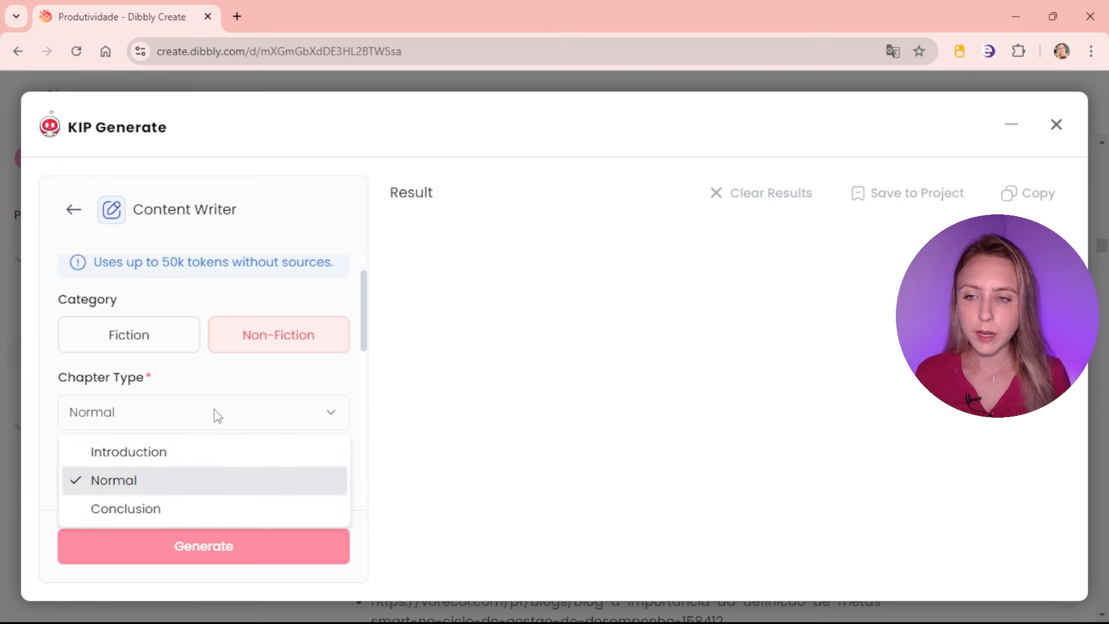
click(217, 416)
Step: Set the word count range to 3000 - 3600 and paste the copied Chapter 1 text as the chapter outline
scroll(220, 386, down, 3)
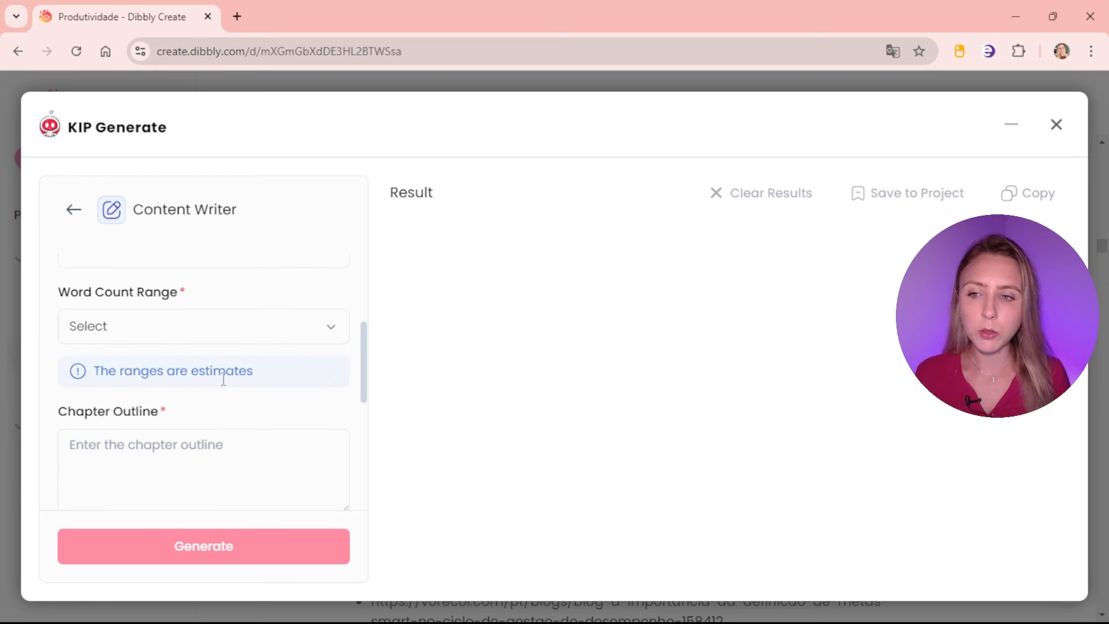
click(232, 338)
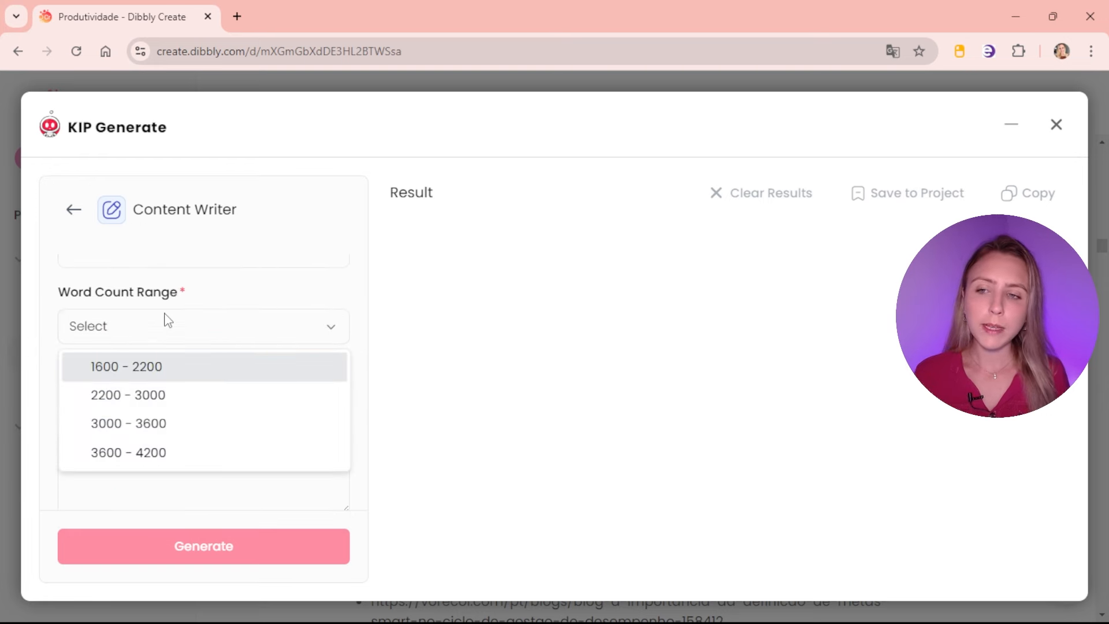
click(180, 430)
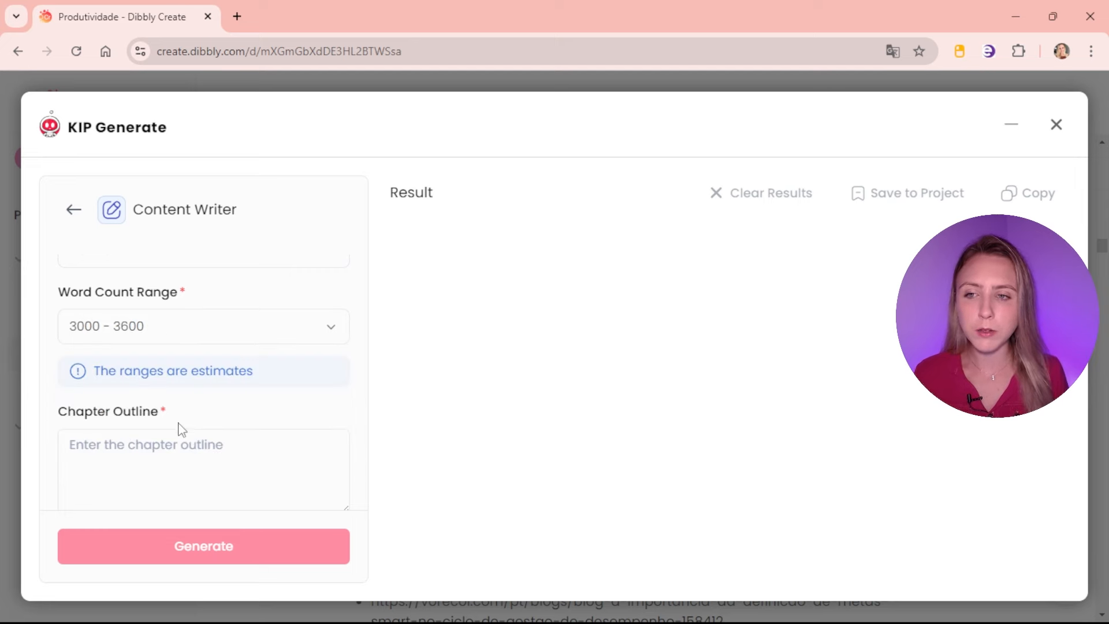
click(148, 441)
key(ctrl+v)
scroll(230, 460, down, 1)
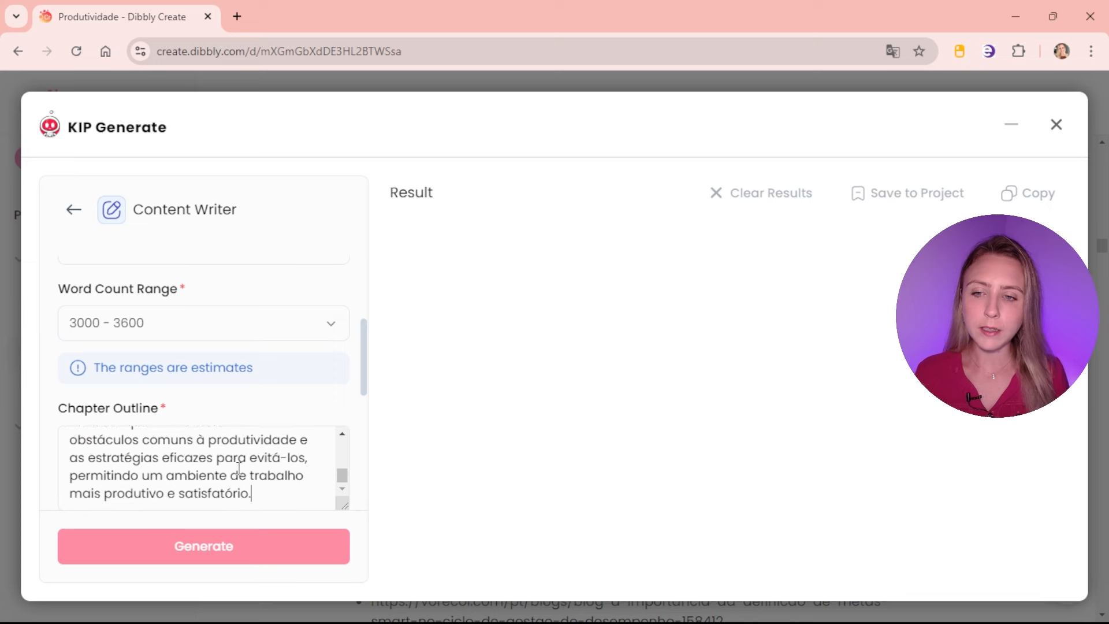
Step: Set the tone of the chapter to Objective
scroll(325, 475, down, 4)
click(204, 312)
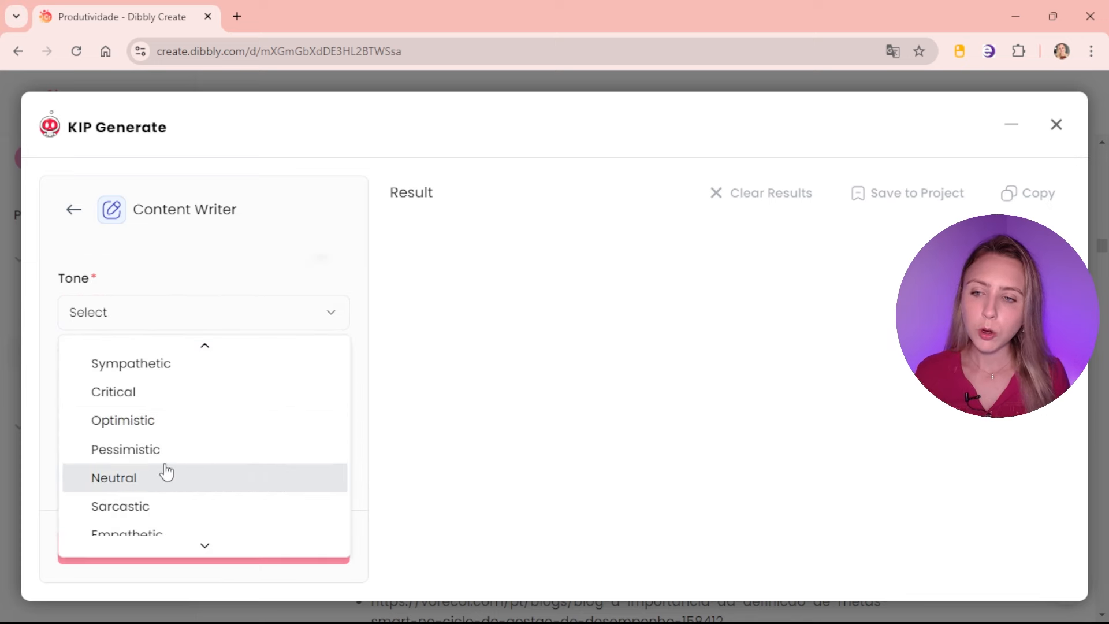
scroll(189, 404, up, 5)
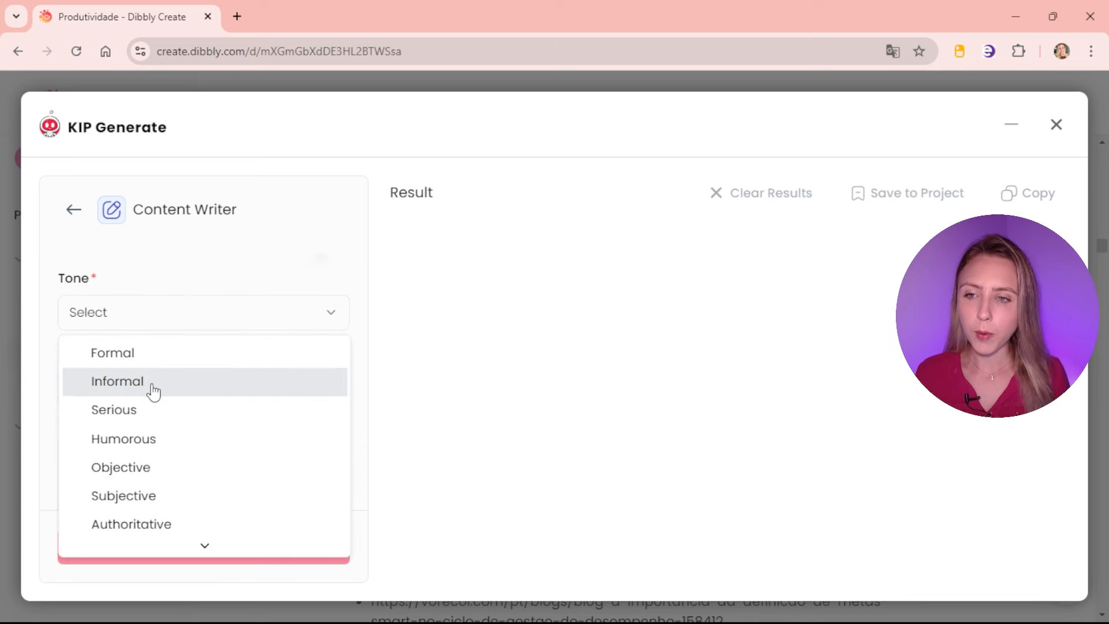
click(172, 477)
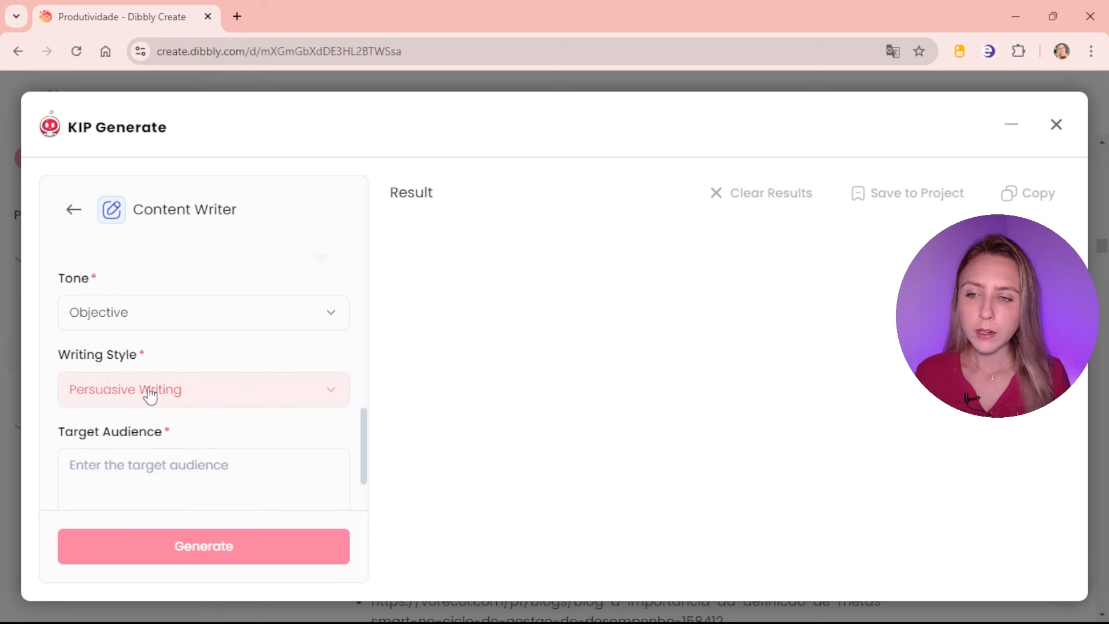
Step: Keep Persuasive Writing as the style, enter "Adultos" as the target audience, and generate the chapter
scroll(180, 455, down, 2)
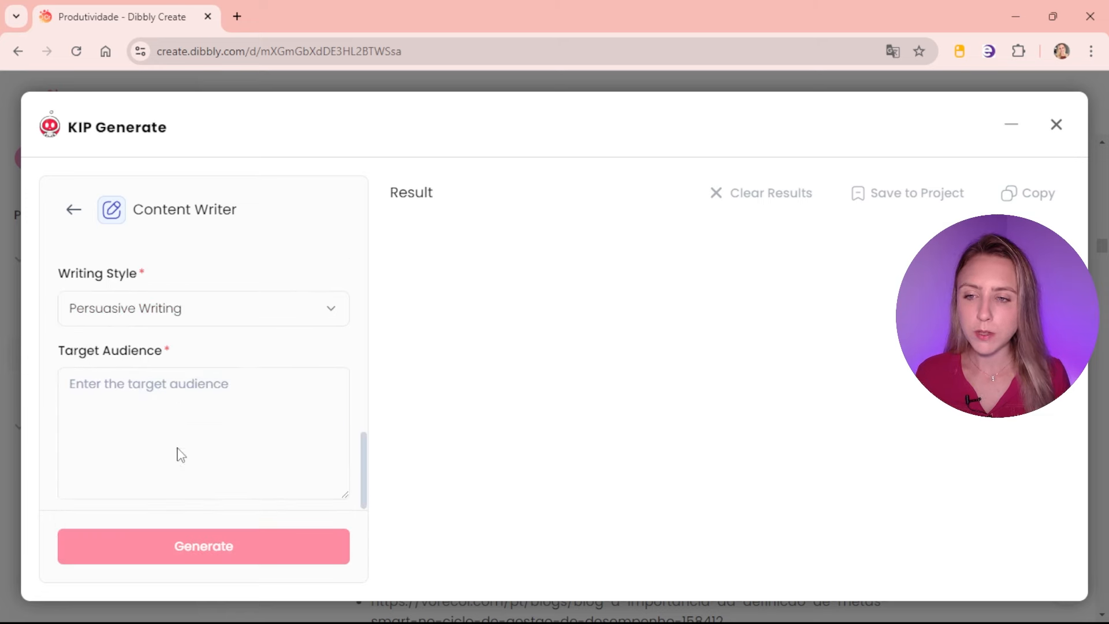
click(199, 389)
text(Adultos)
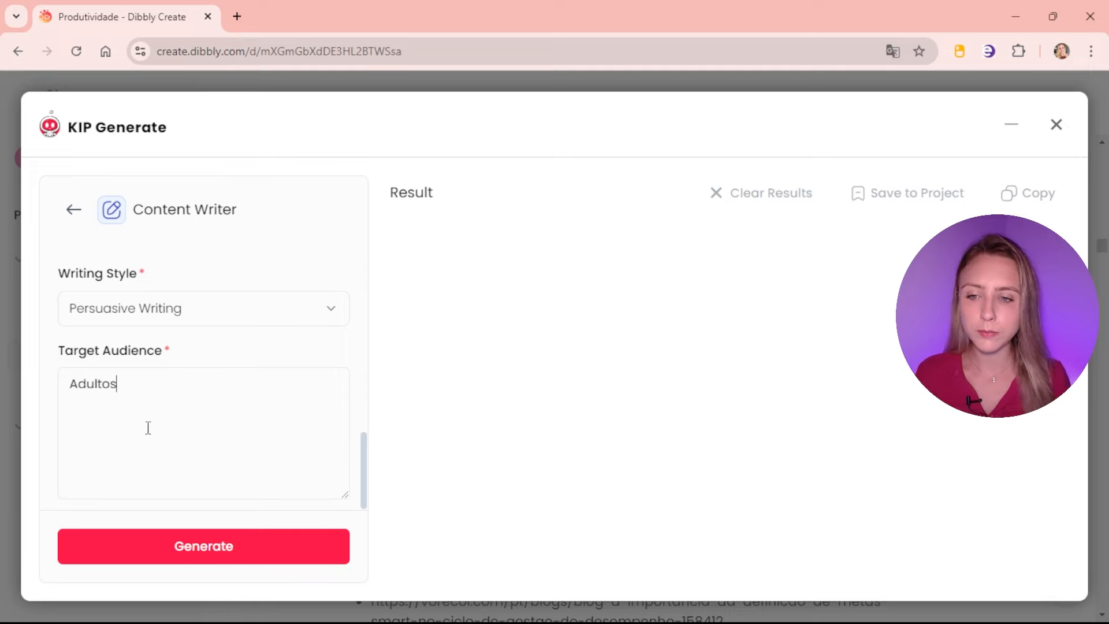
click(179, 543)
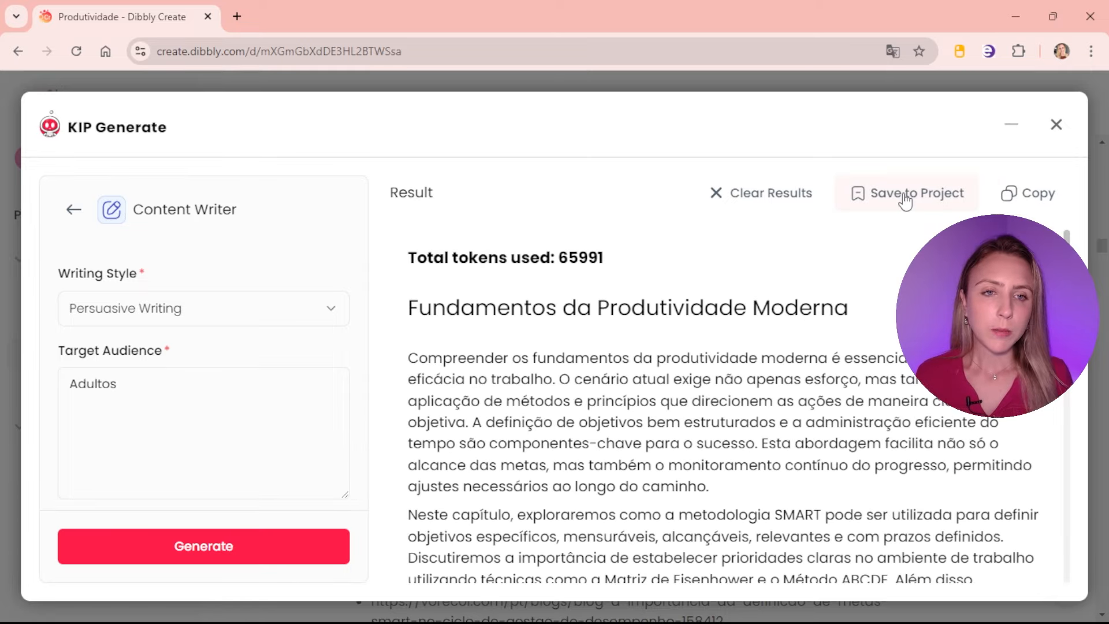
Step: Save the generated chapter to the project as a new section named "Capítulo 1"
click(872, 195)
click(494, 390)
text(Capítulo 2)
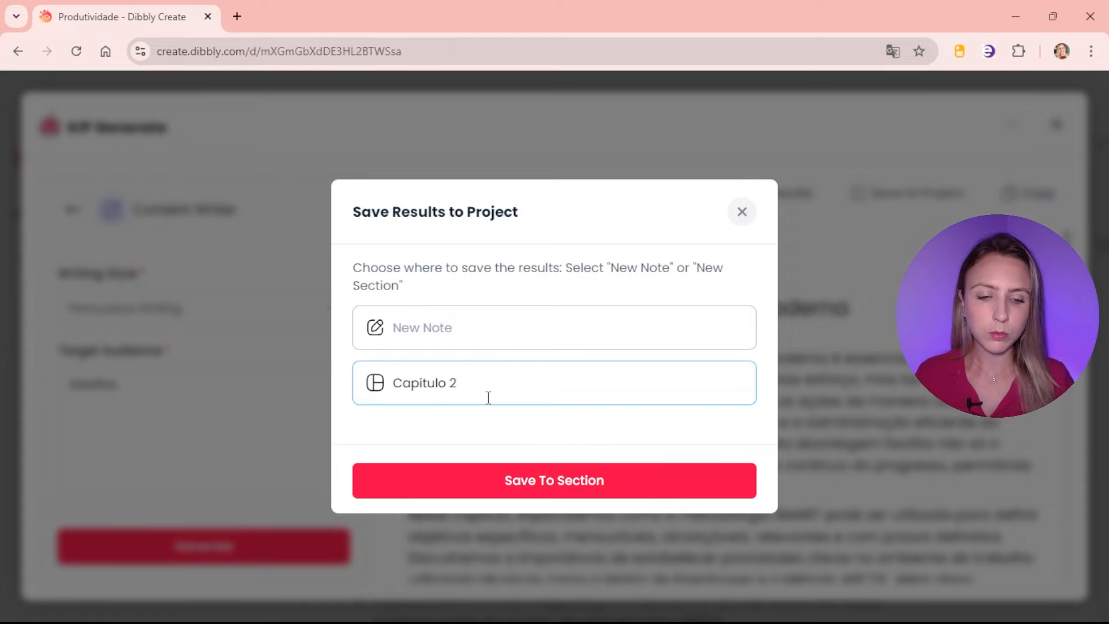
Step: Delete the "Total tokens used" line at the start of the Capítulo 1 section and look over the chapter text
double_click(457, 260)
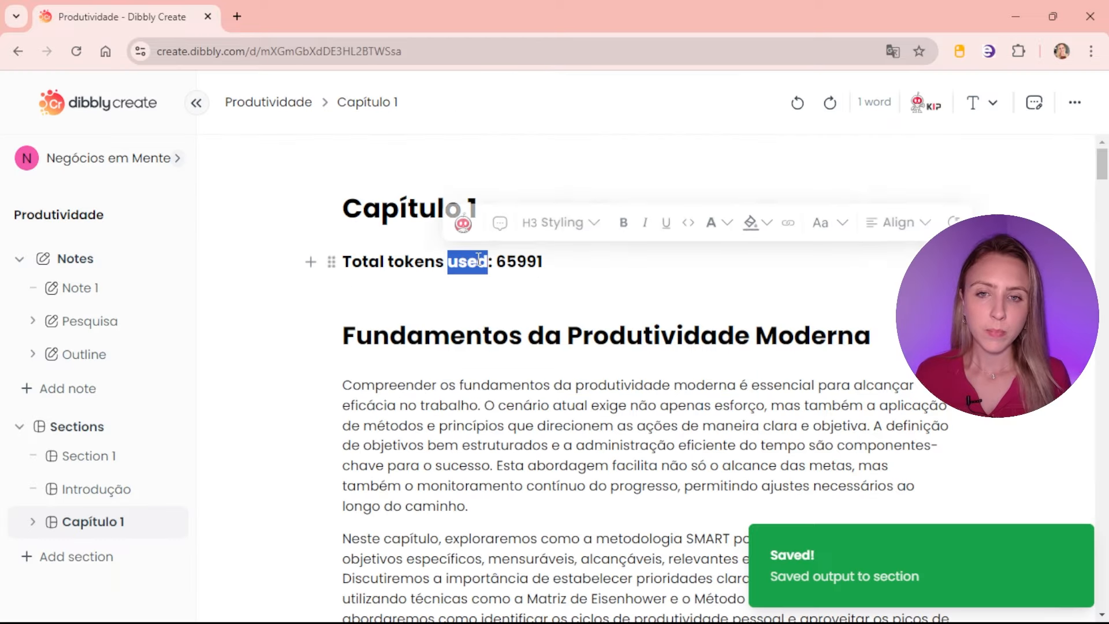
triple_click(456, 260)
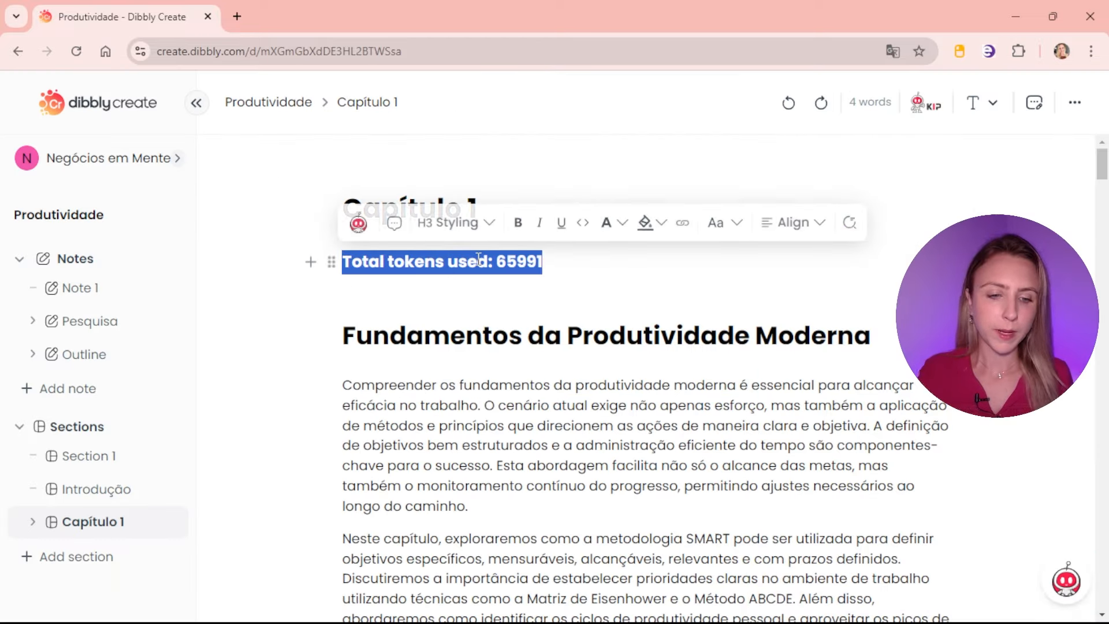
key(BackSpace)
key(Delete)
scroll(464, 356, down, 20)
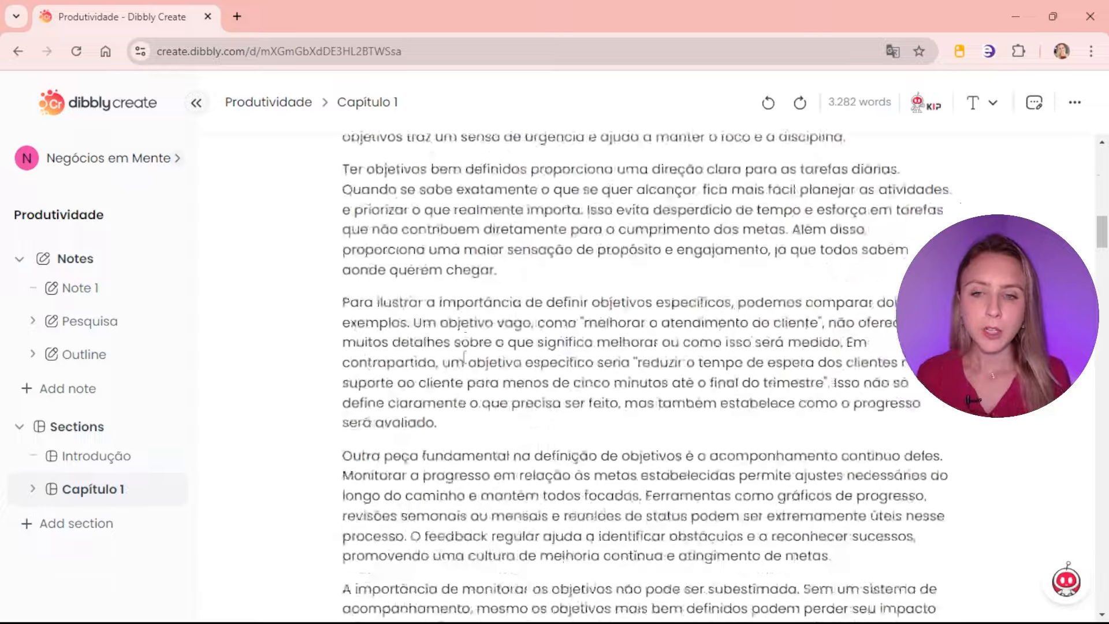
scroll(464, 357, down, 20)
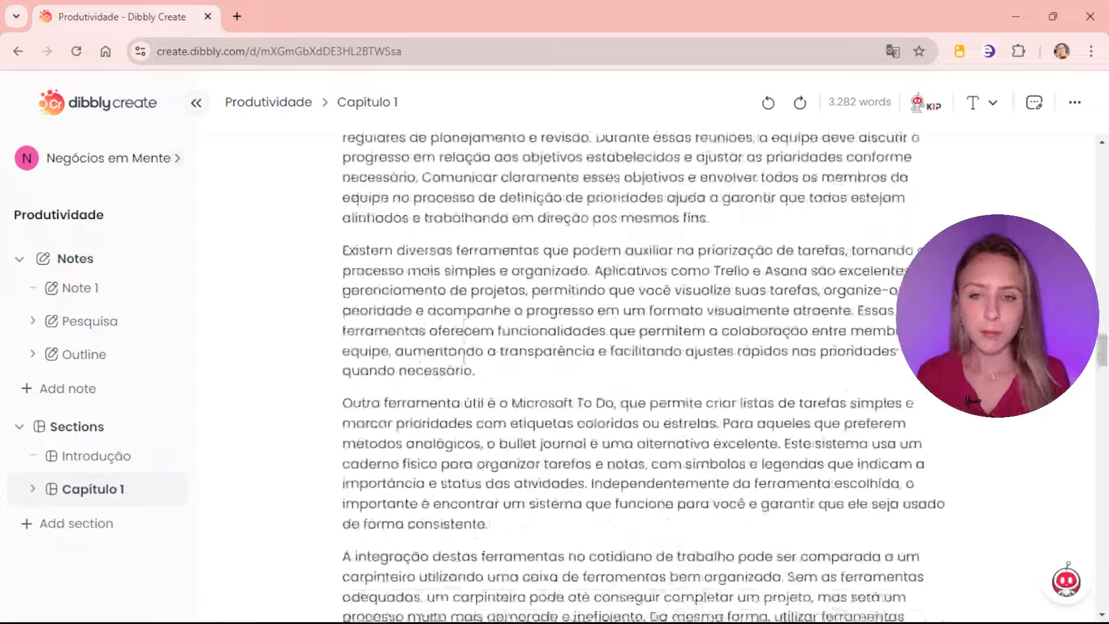
scroll(464, 356, down, 20)
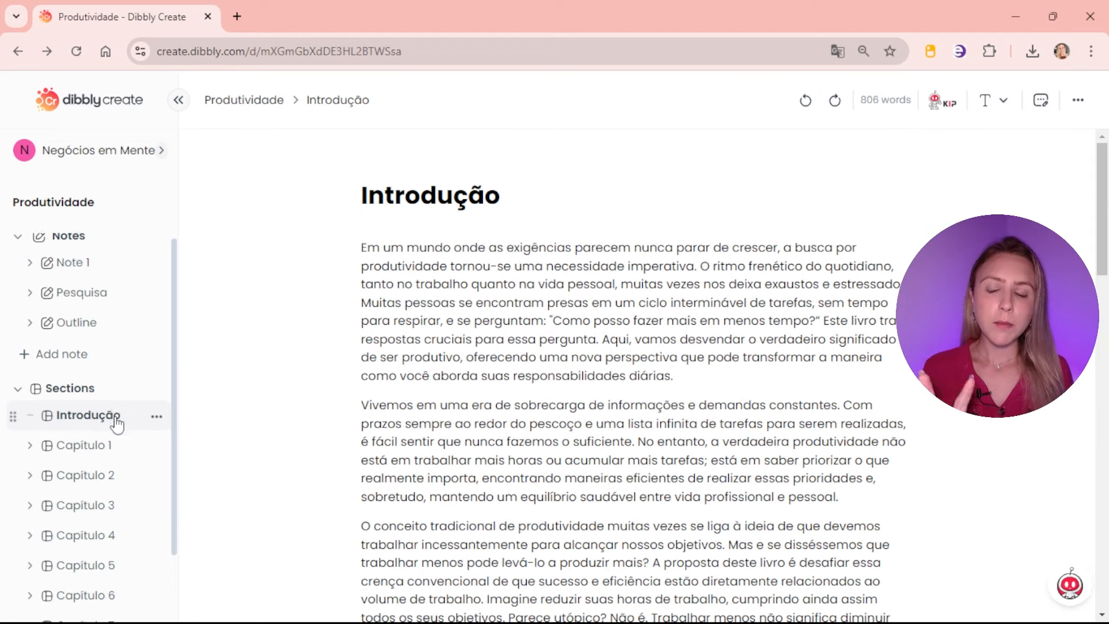
Step: Open the Export v2 page of the Produtividade project, keeping the Kindle Paperwhite (4.9" x 6.9") preview size
scroll(115, 410, down, 2)
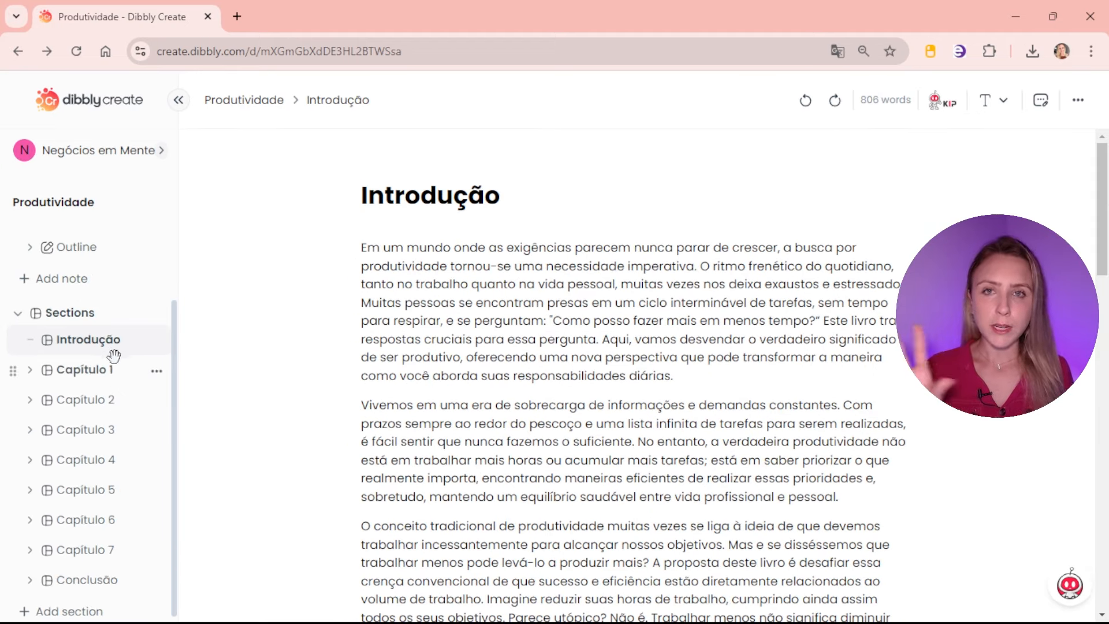
scroll(104, 349, down, 1)
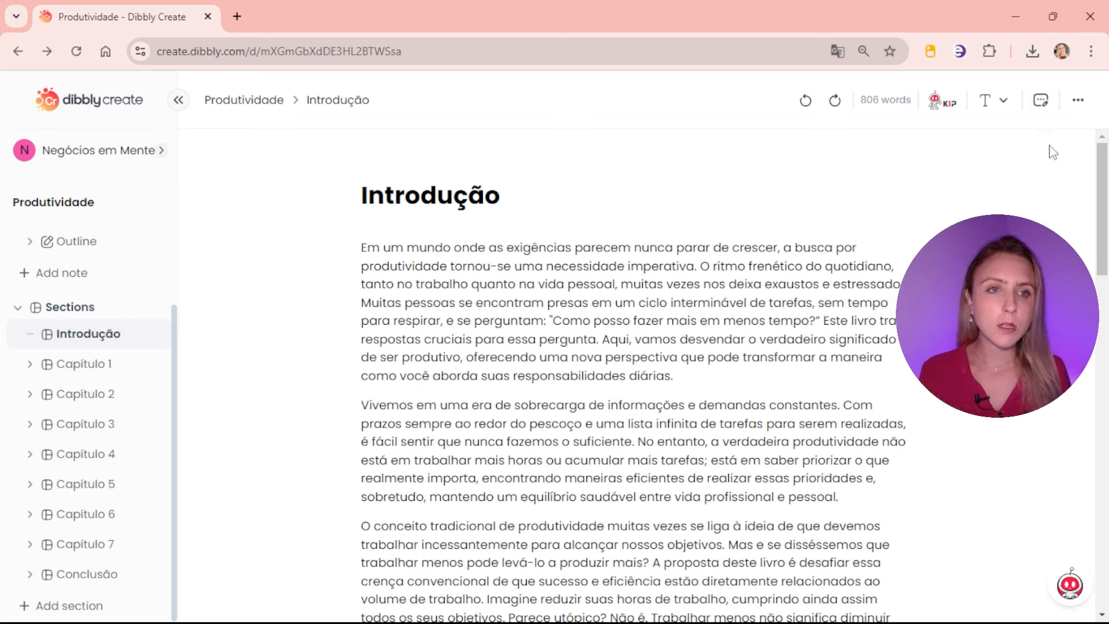
click(1079, 101)
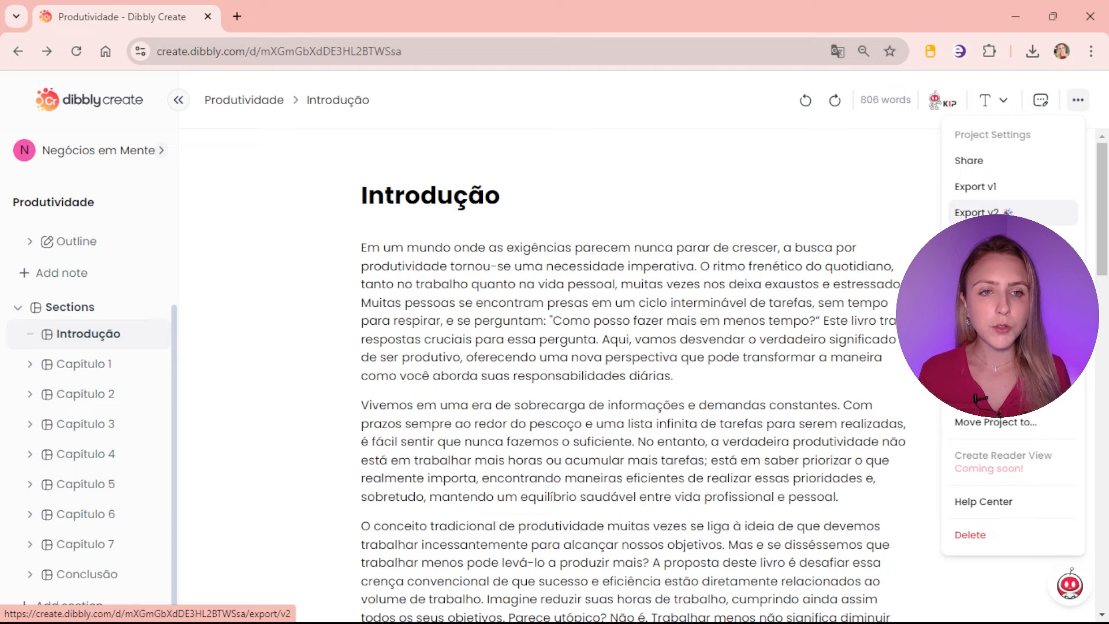
click(983, 212)
click(1032, 162)
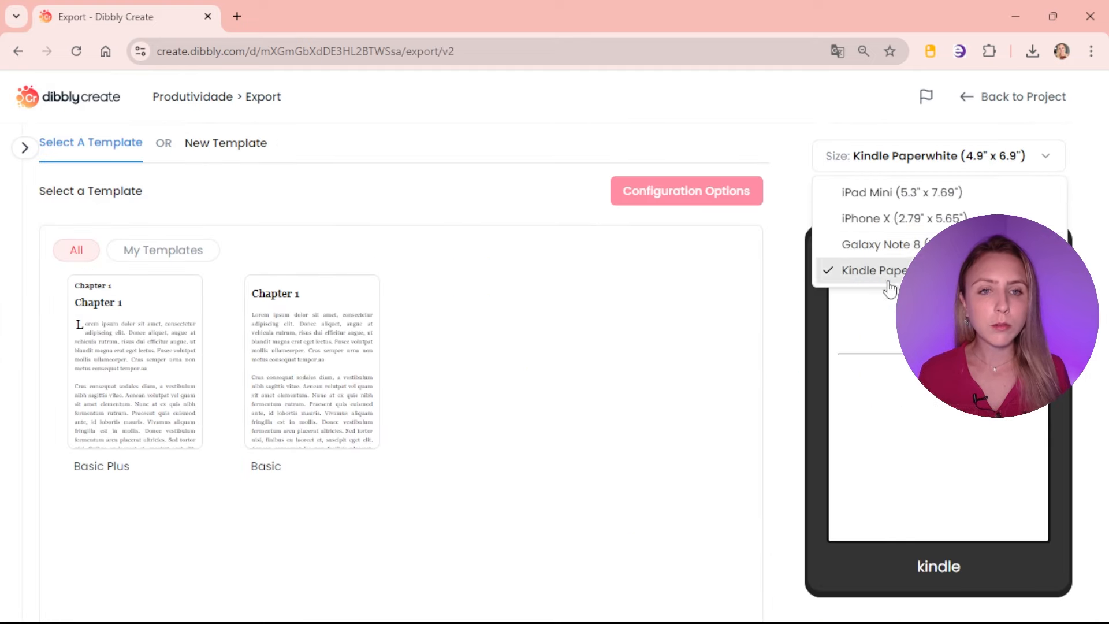
click(1047, 164)
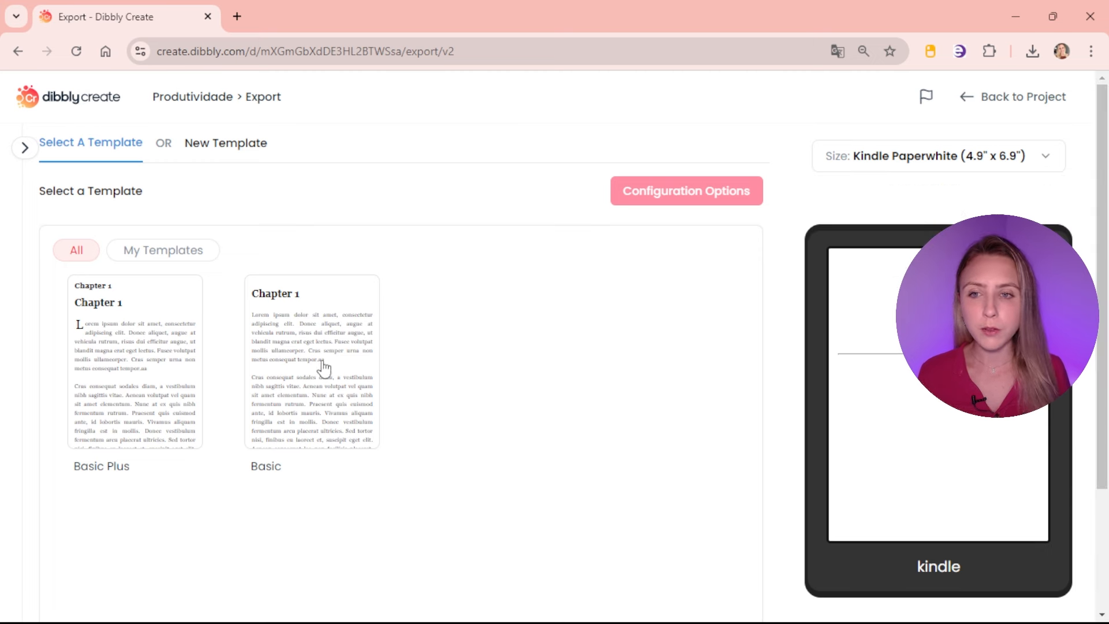
Step: Select the Basic export template and preview its title page and table of contents
click(300, 371)
scroll(301, 371, down, 3)
click(963, 500)
click(963, 501)
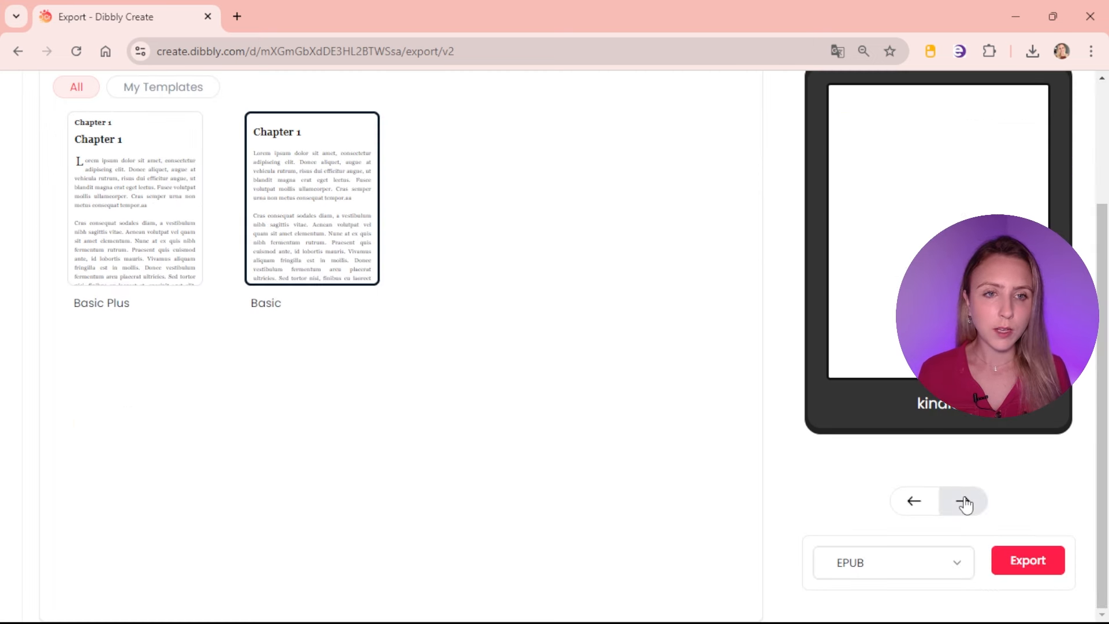
click(913, 503)
click(912, 503)
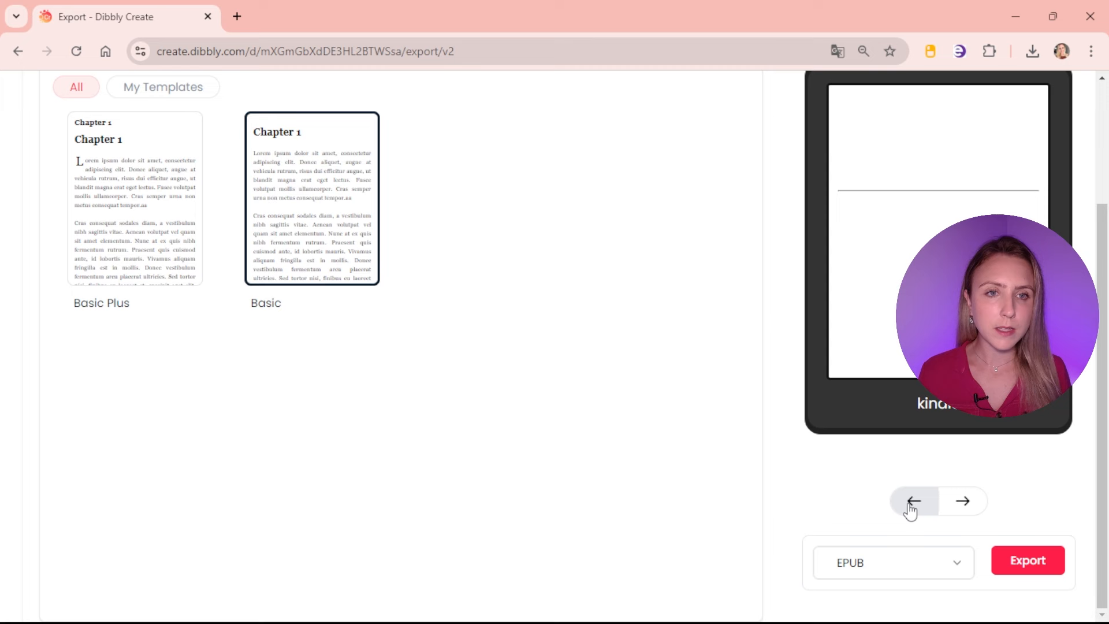
click(961, 502)
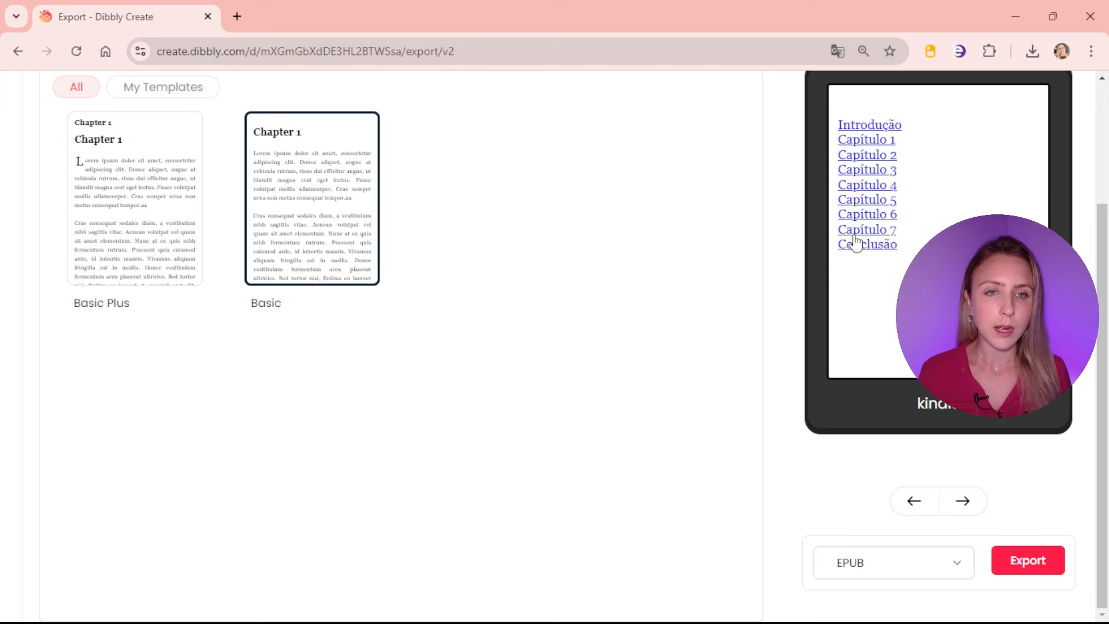
scroll(879, 248, up, 1)
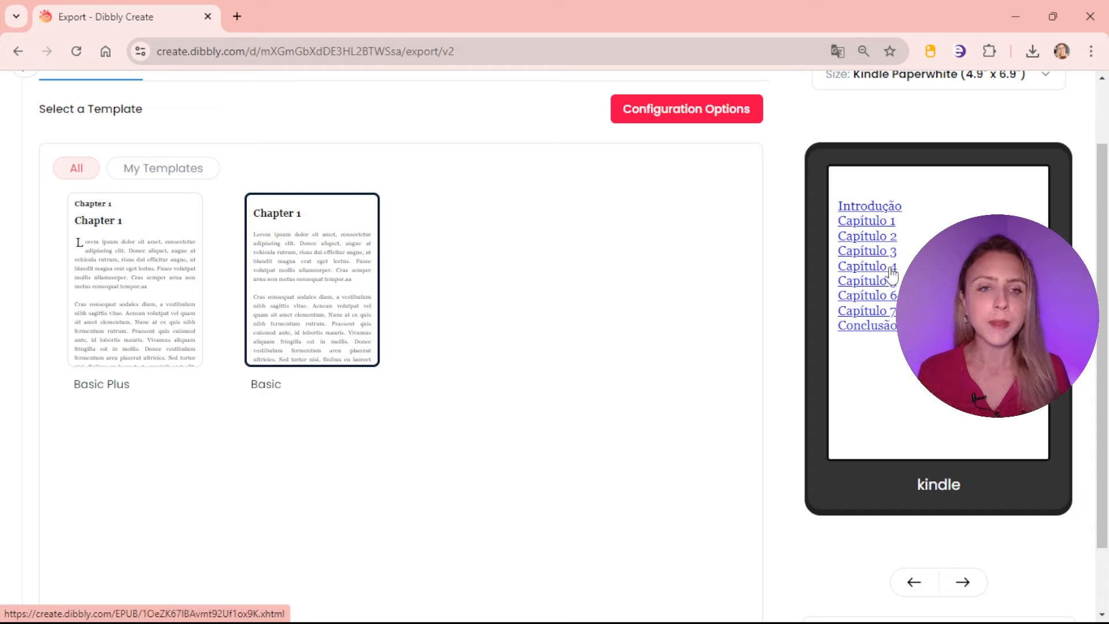
scroll(933, 511, down, 1)
Step: Page through the Kindle preview from the Introdução into the Capítulo 1 text to examine the page layout
click(962, 502)
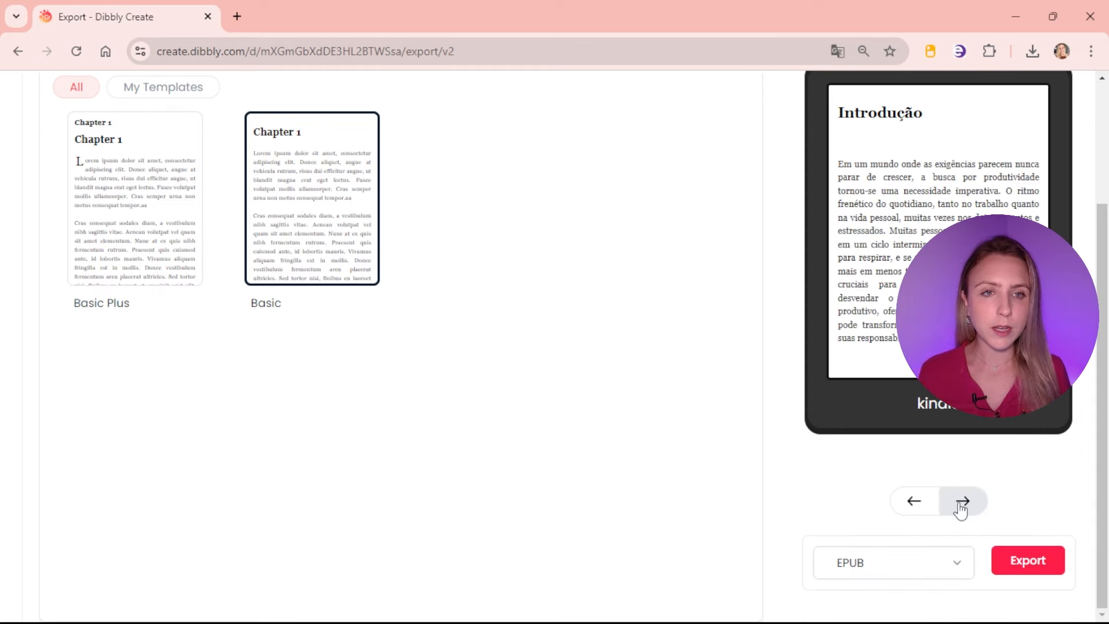
click(962, 503)
click(962, 502)
click(962, 502)
click(962, 502)
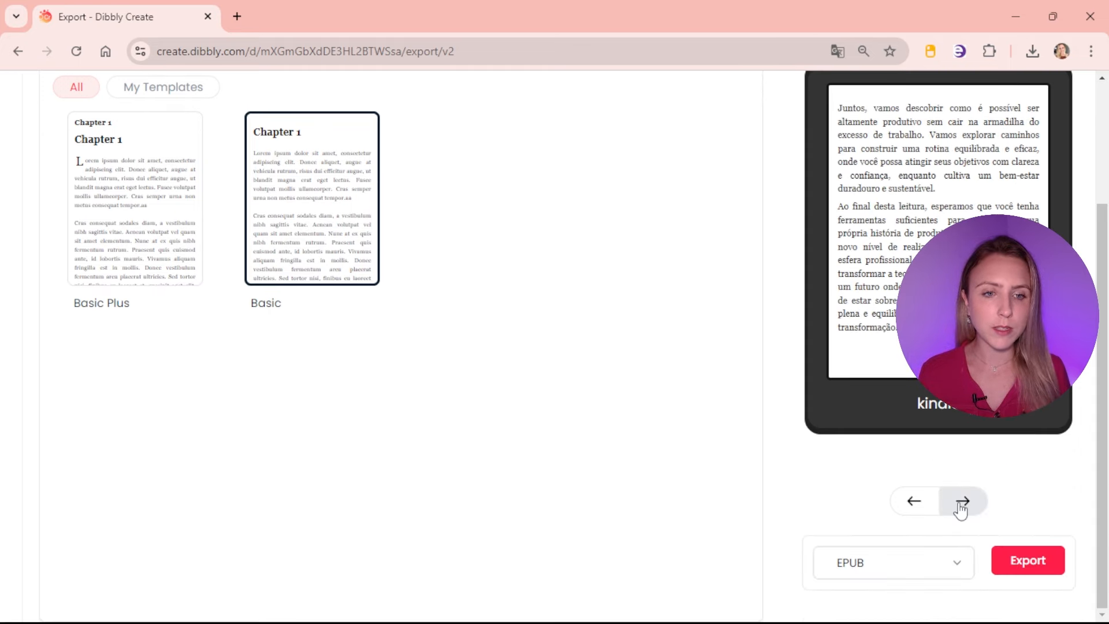
click(962, 502)
click(962, 503)
click(962, 503)
Step: Open the configuration options of the Basic template and review its general and table of contents settings
scroll(651, 349, up, 3)
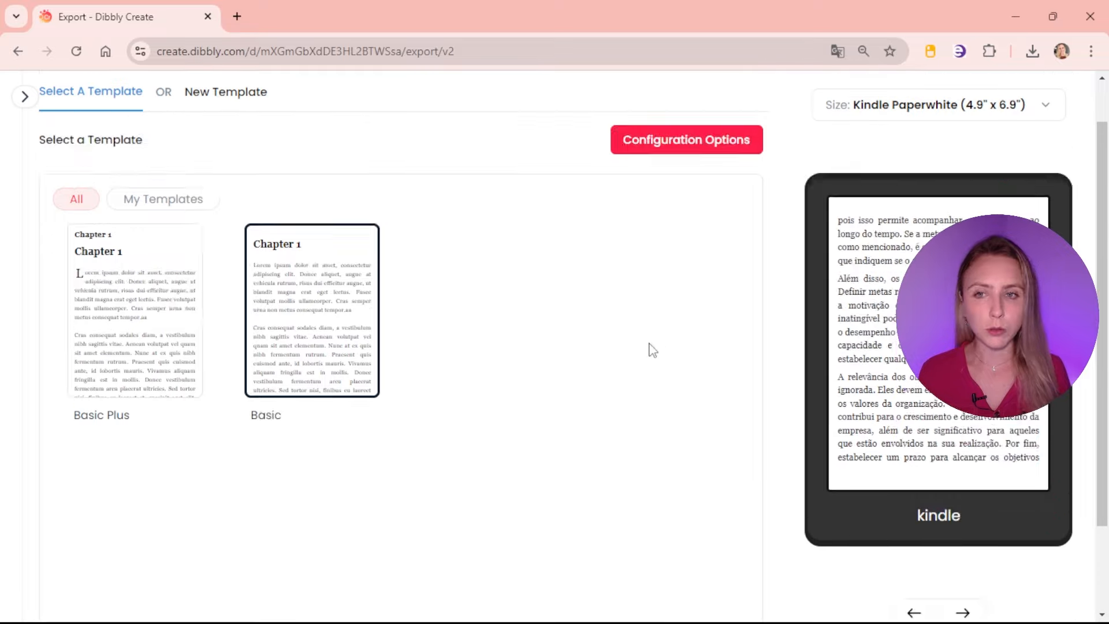
click(657, 200)
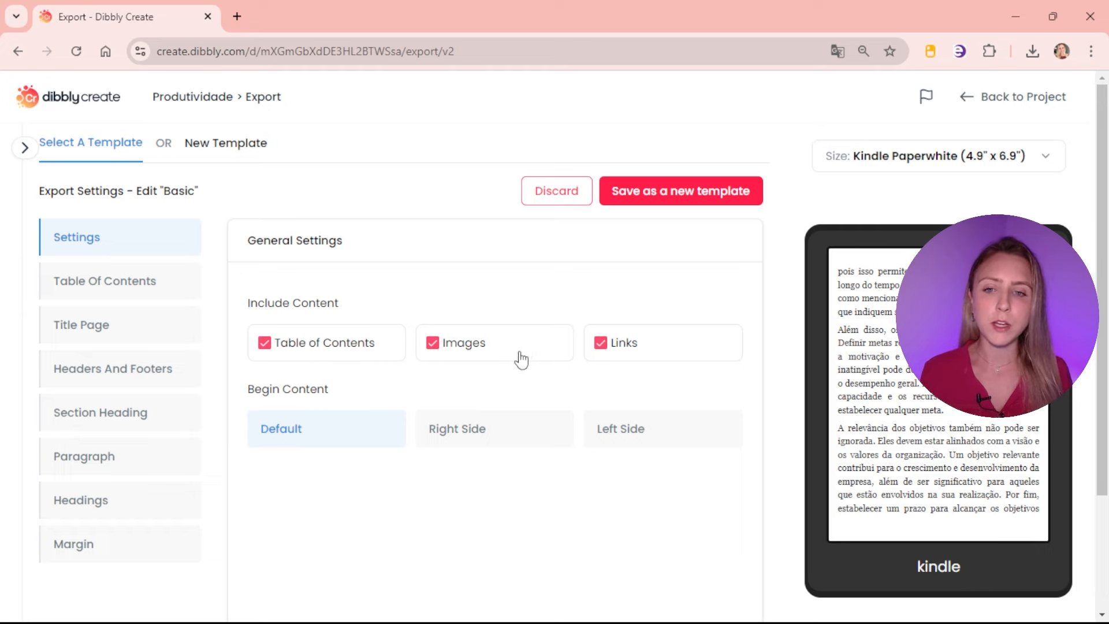
click(105, 289)
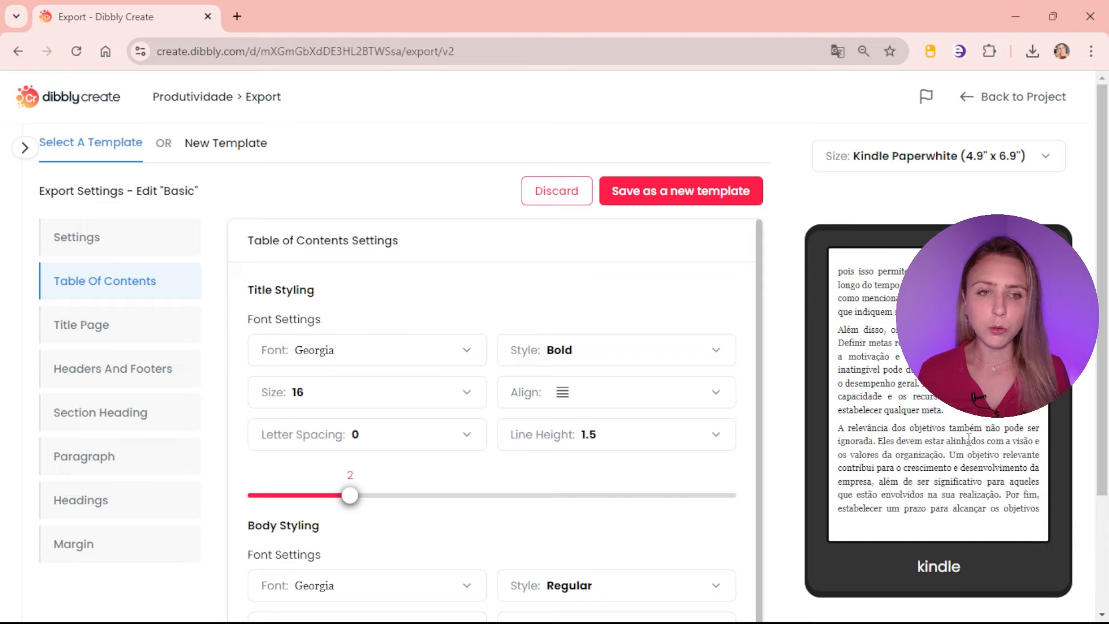
scroll(407, 358, down, 1)
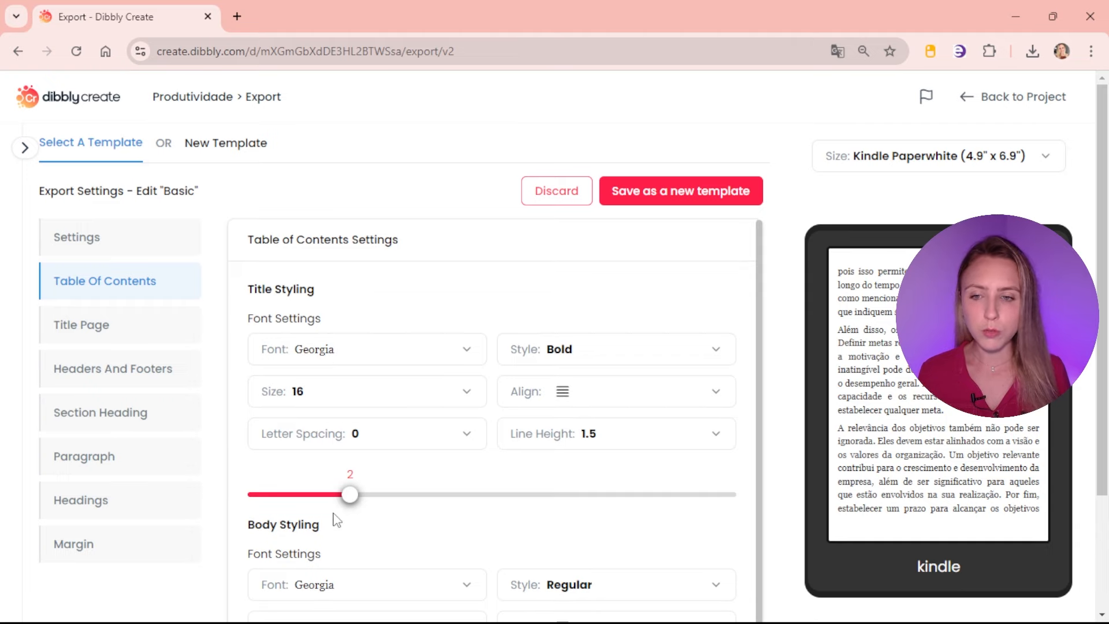
scroll(335, 520, down, 3)
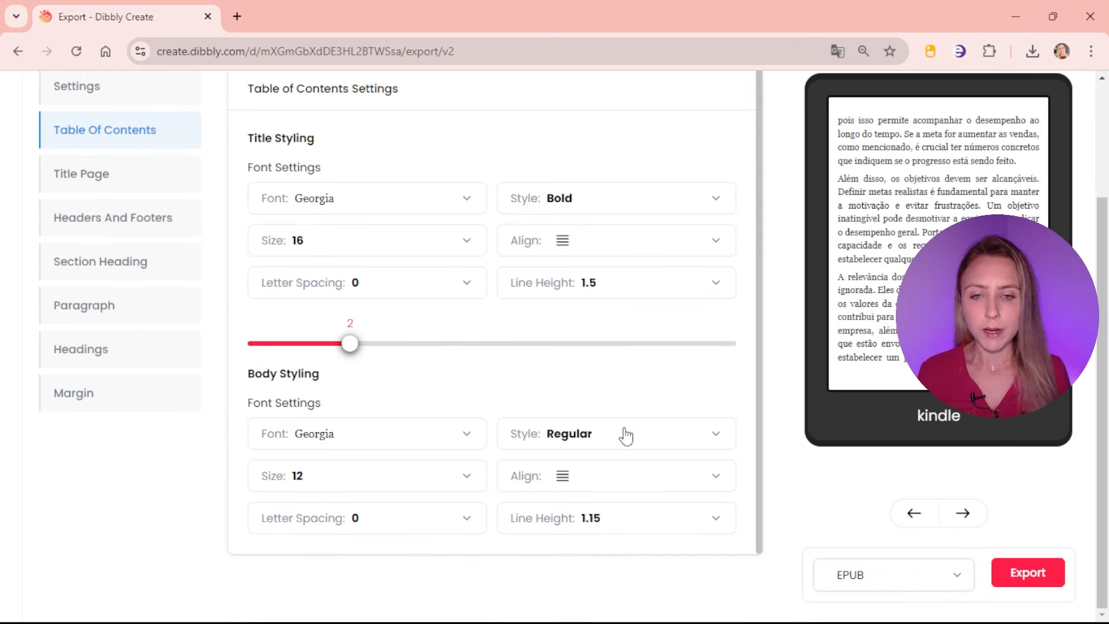
Step: Set the title page's title to "Desbloqueando Estratégias Inteligentes de Trabalho" and page the preview back to the title page
click(84, 184)
scroll(389, 178, up, 2)
click(307, 249)
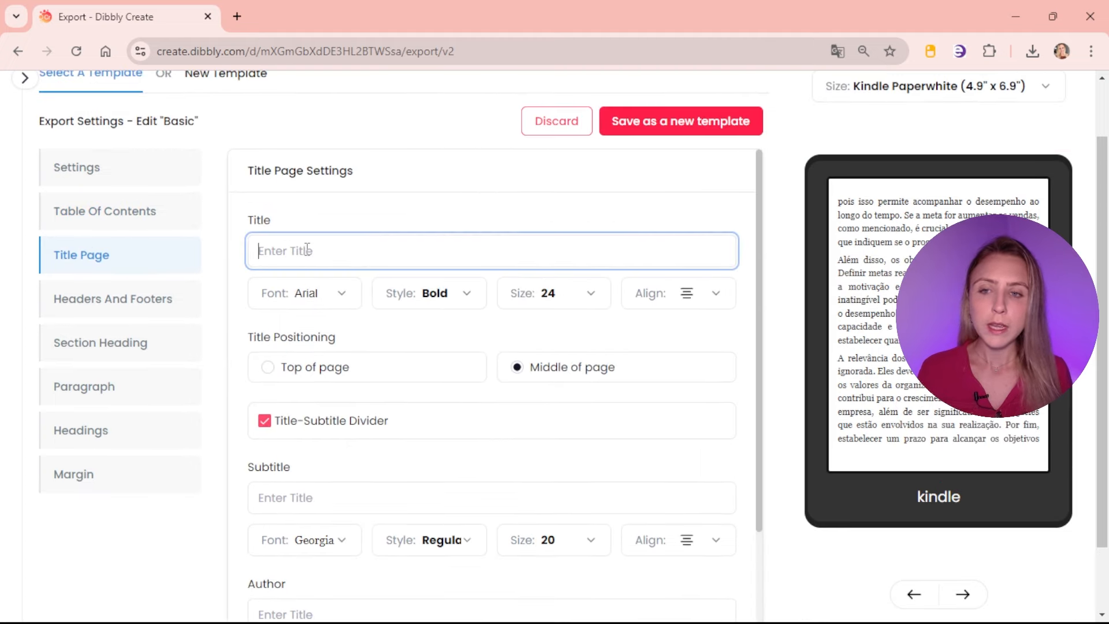
text(Desbloqueando Estratégias Inteligentes de Trabalho)
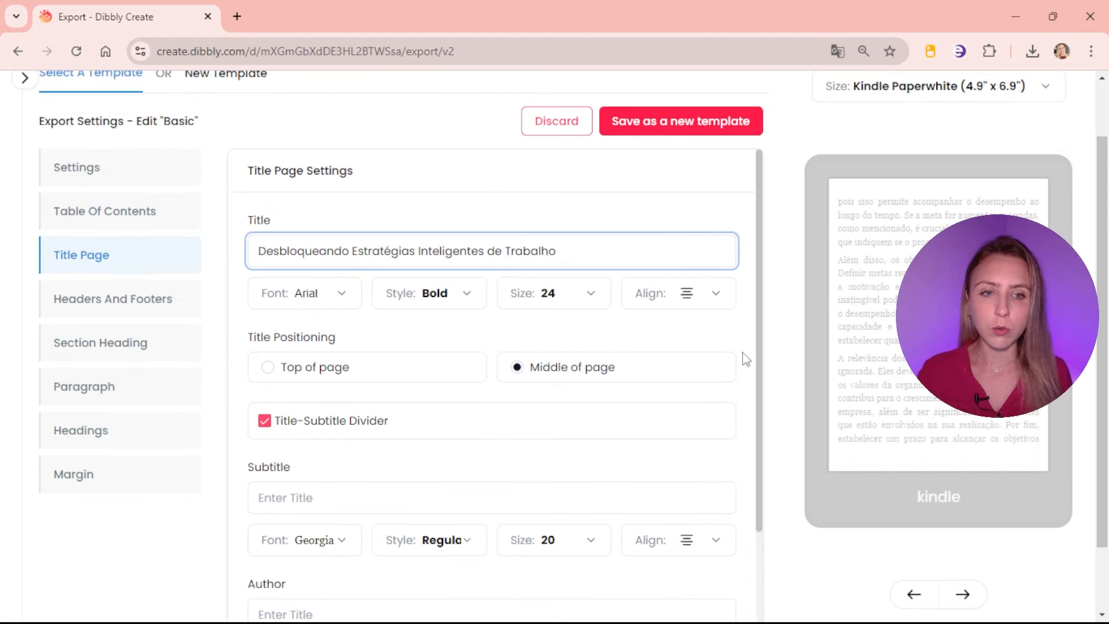
click(916, 595)
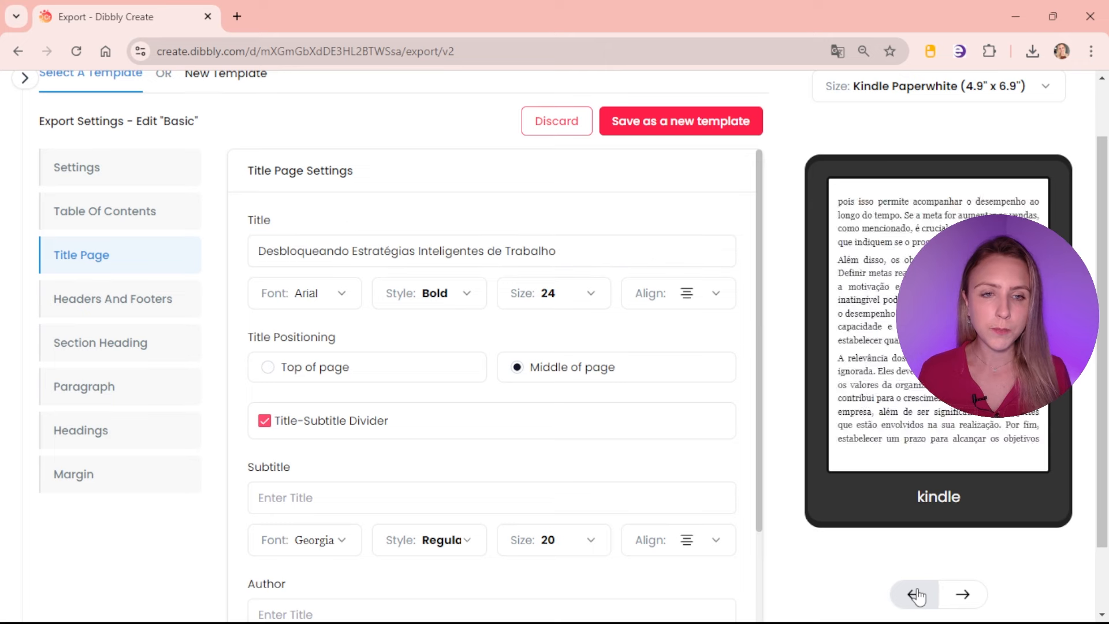
click(916, 595)
click(916, 596)
click(916, 595)
click(916, 596)
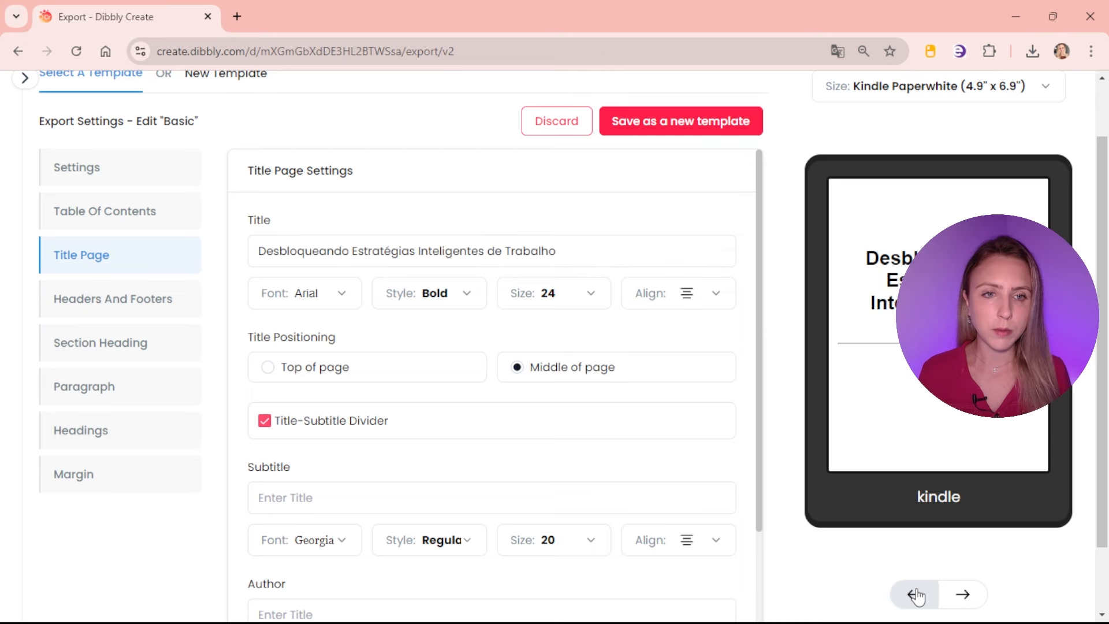
Step: Enter the author's full name in the title page settings, leaving the subtitle blank
scroll(634, 277, down, 1)
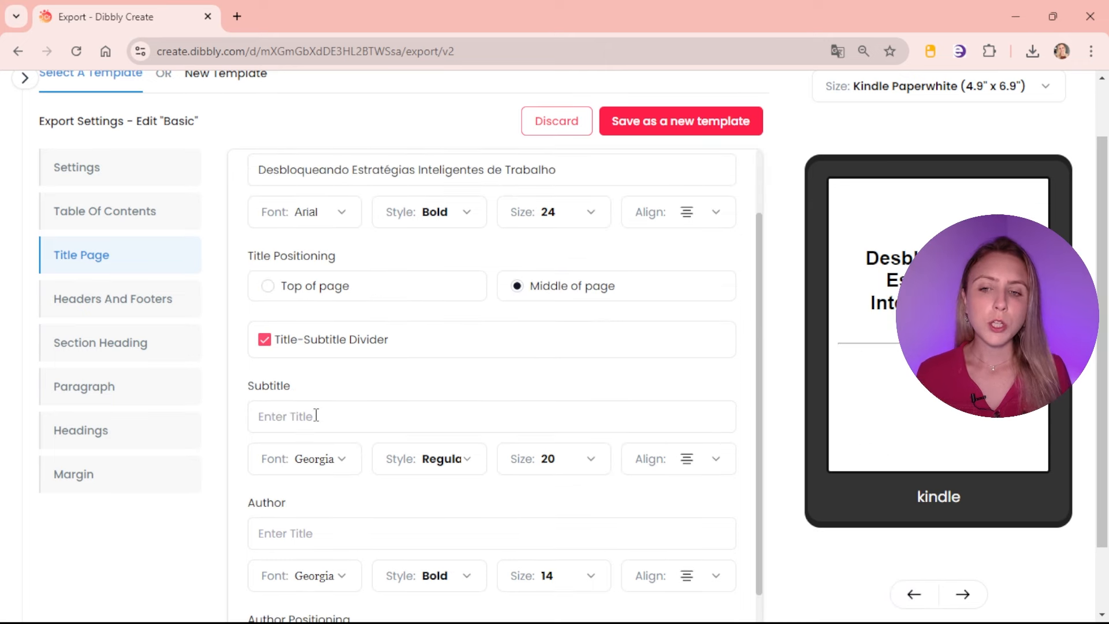
scroll(316, 416, down, 1)
click(305, 473)
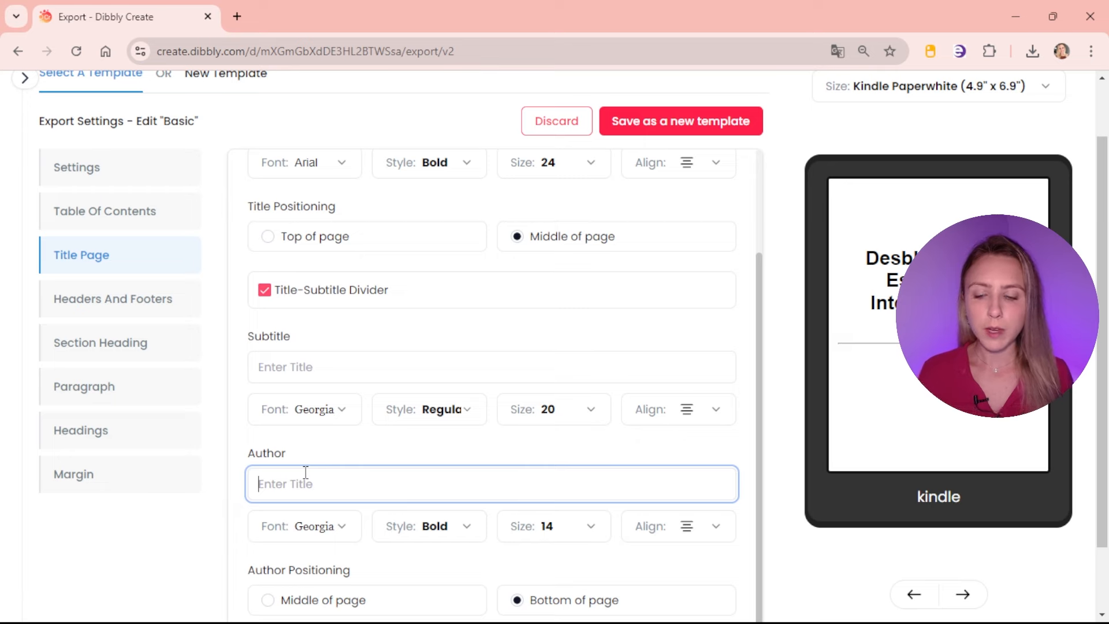
text(Tainara)
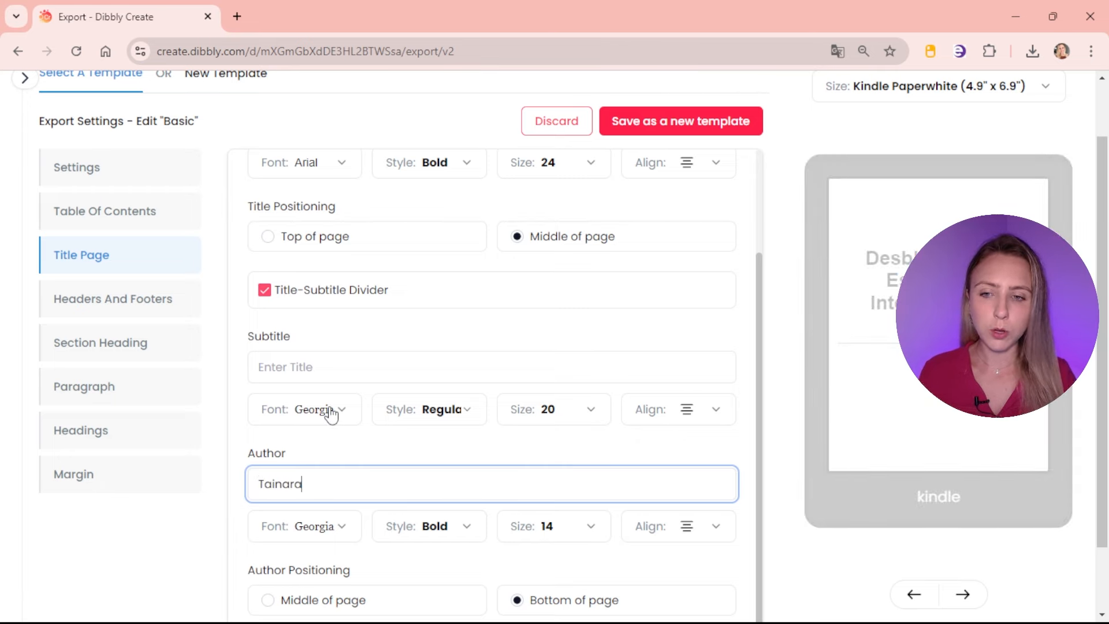
text( Schmidt)
scroll(422, 461, down, 2)
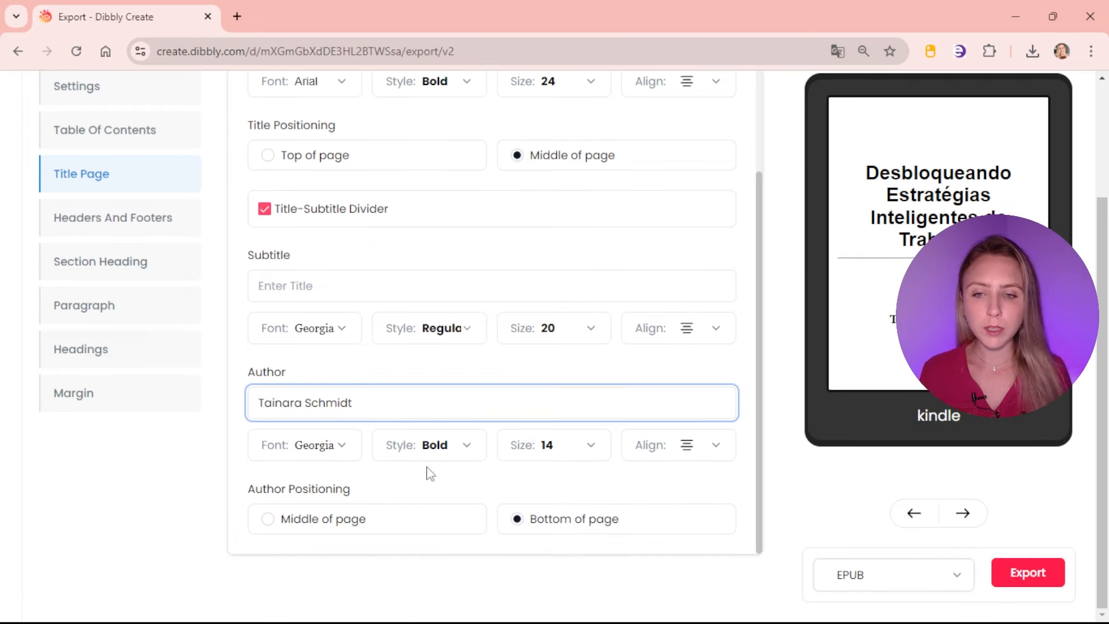
Step: Review the template's headers and footers, section heading, and paragraph settings
click(100, 224)
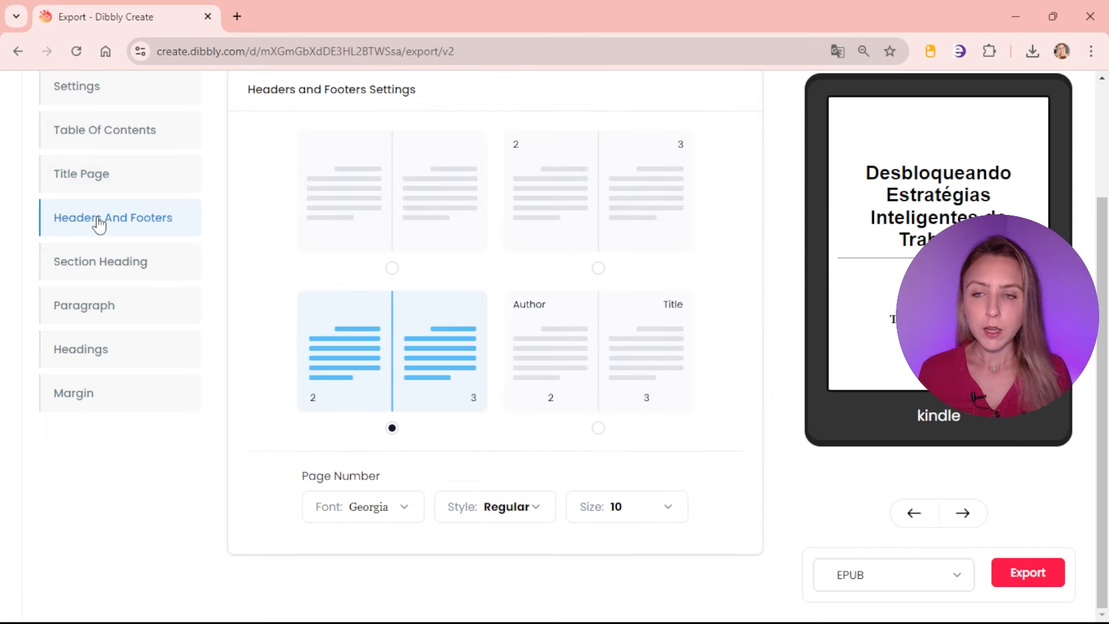
click(104, 270)
click(116, 309)
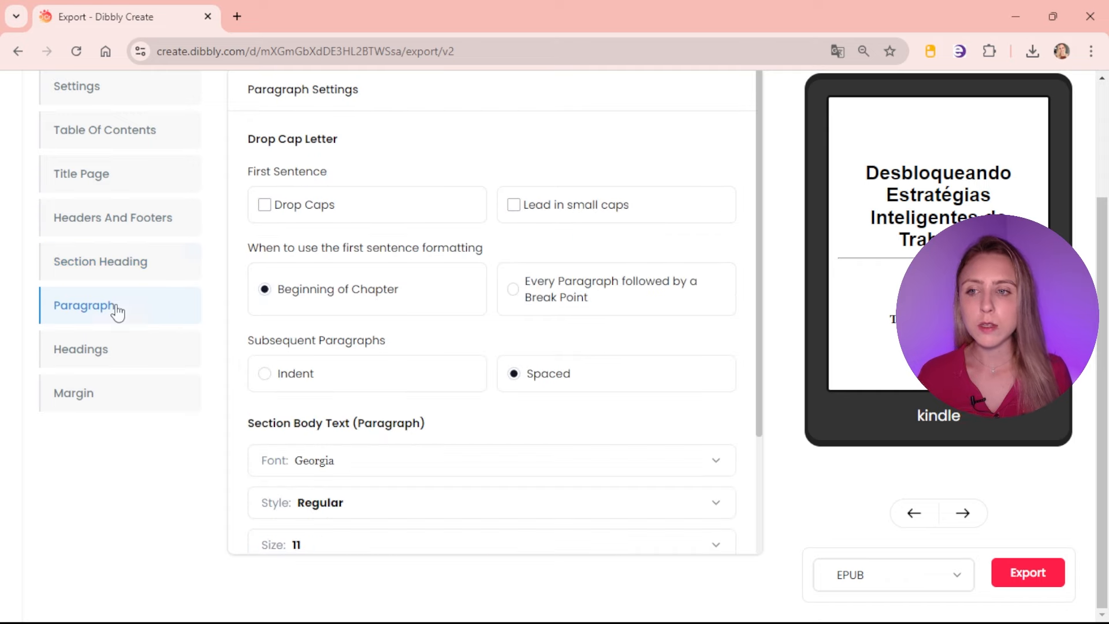
scroll(92, 347, up, 2)
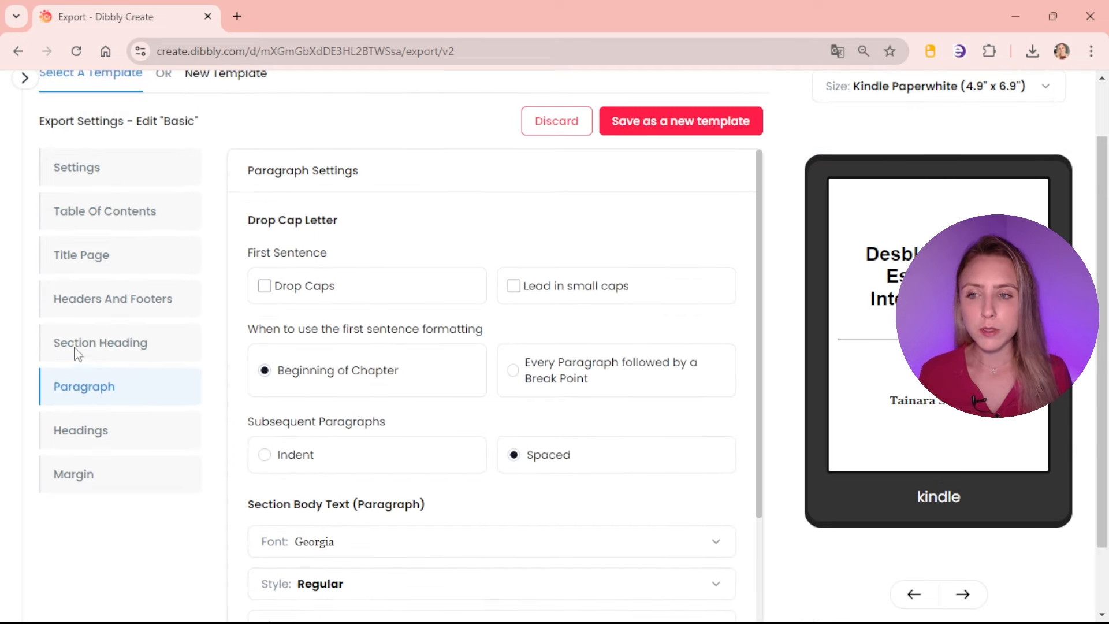
Step: Translate the export page into Portuguese and view the template's headings and margin settings
right_click(494, 206)
click(578, 493)
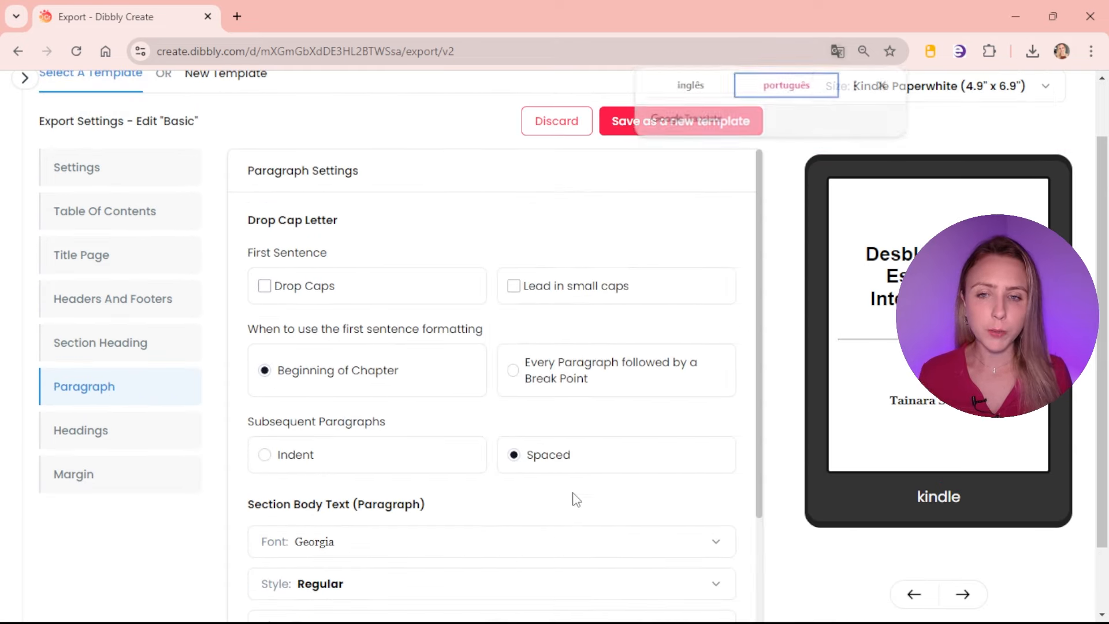
click(86, 439)
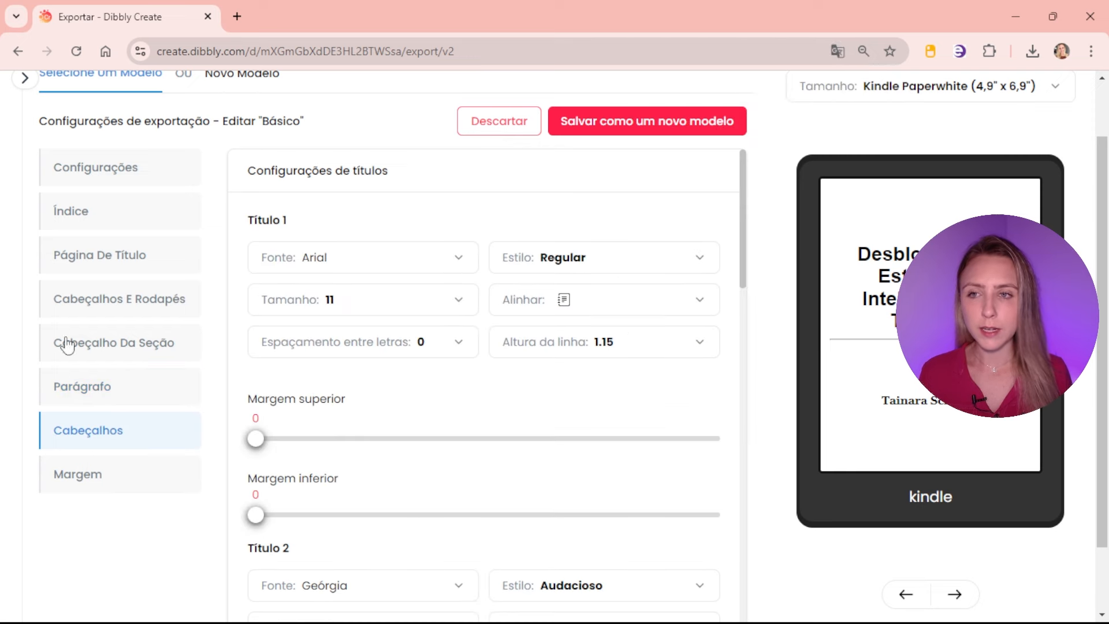
click(86, 476)
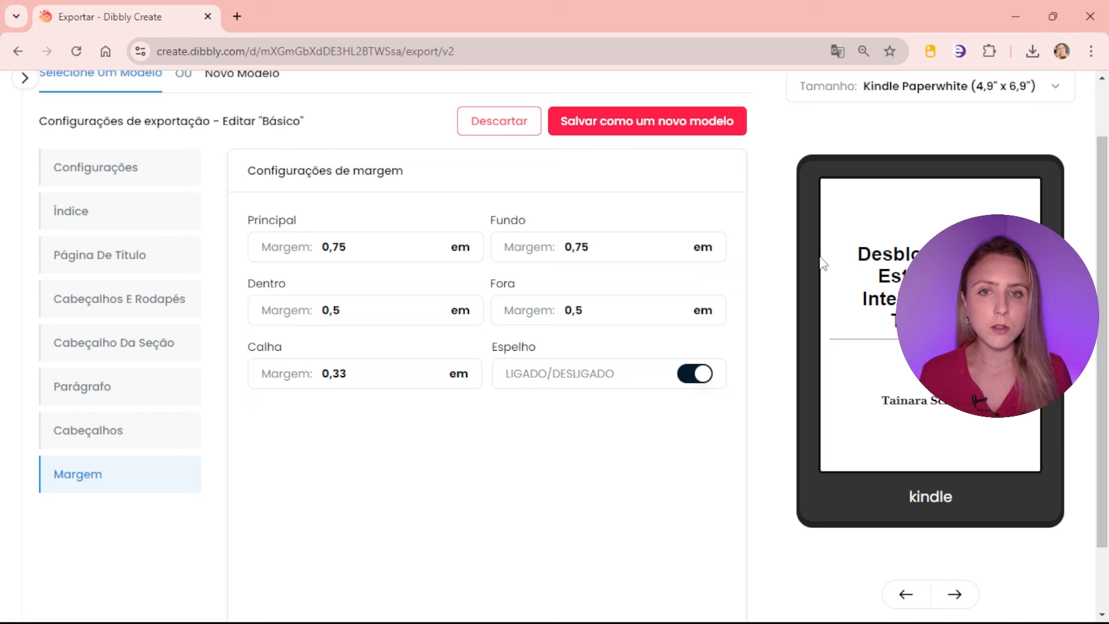
Step: Export the book as a PDF named "Produtividade" to the Área de Trabalho folder and skim the exported file's pages
scroll(1008, 585, down, 2)
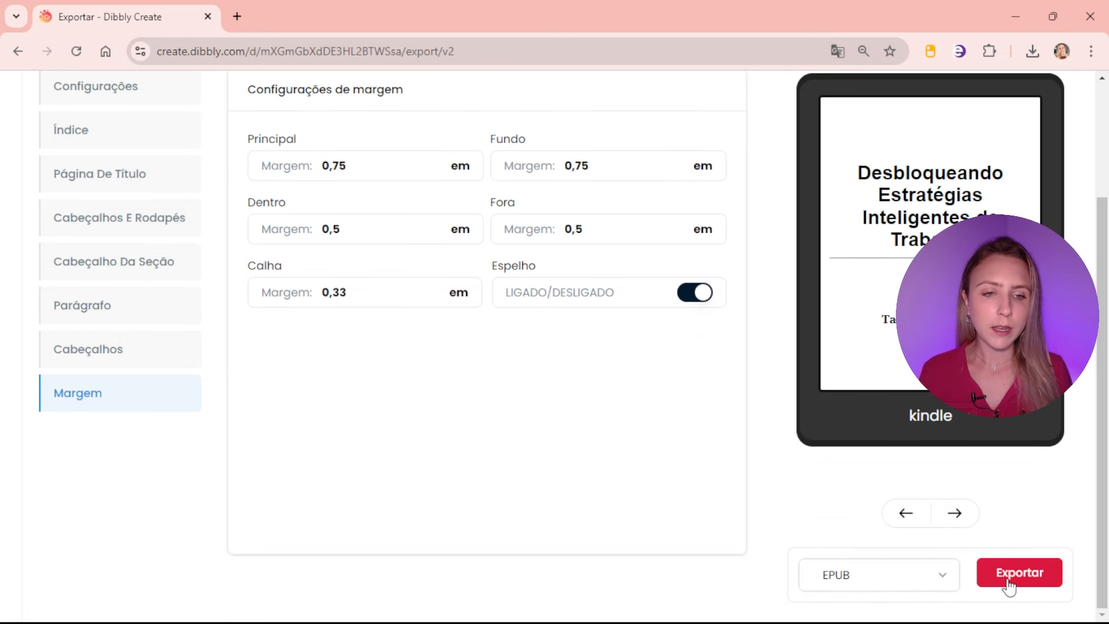
click(884, 575)
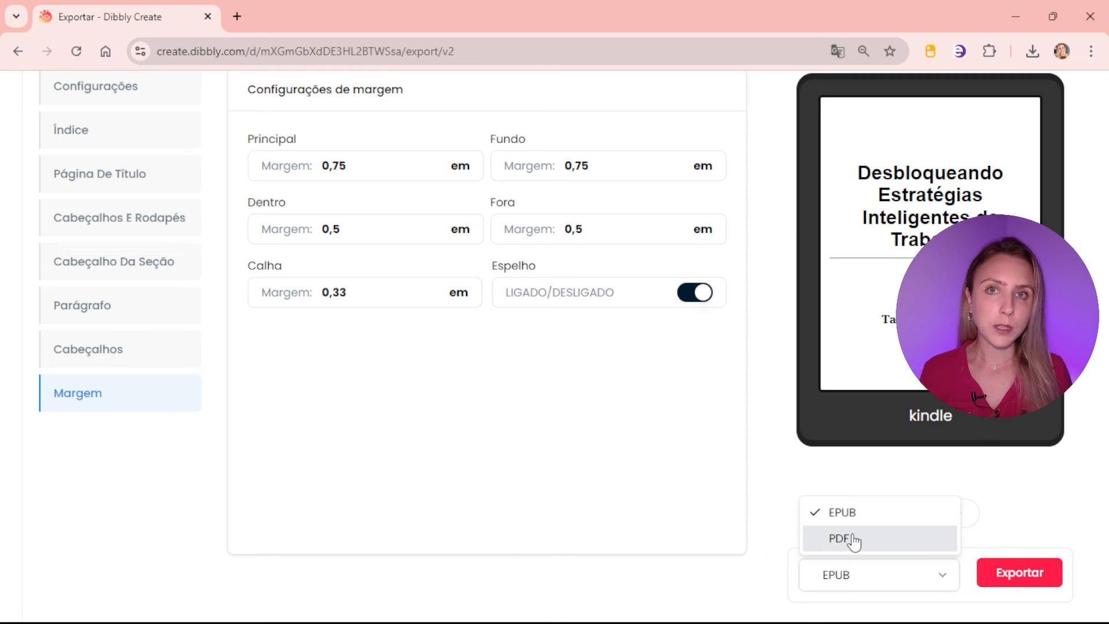
click(851, 541)
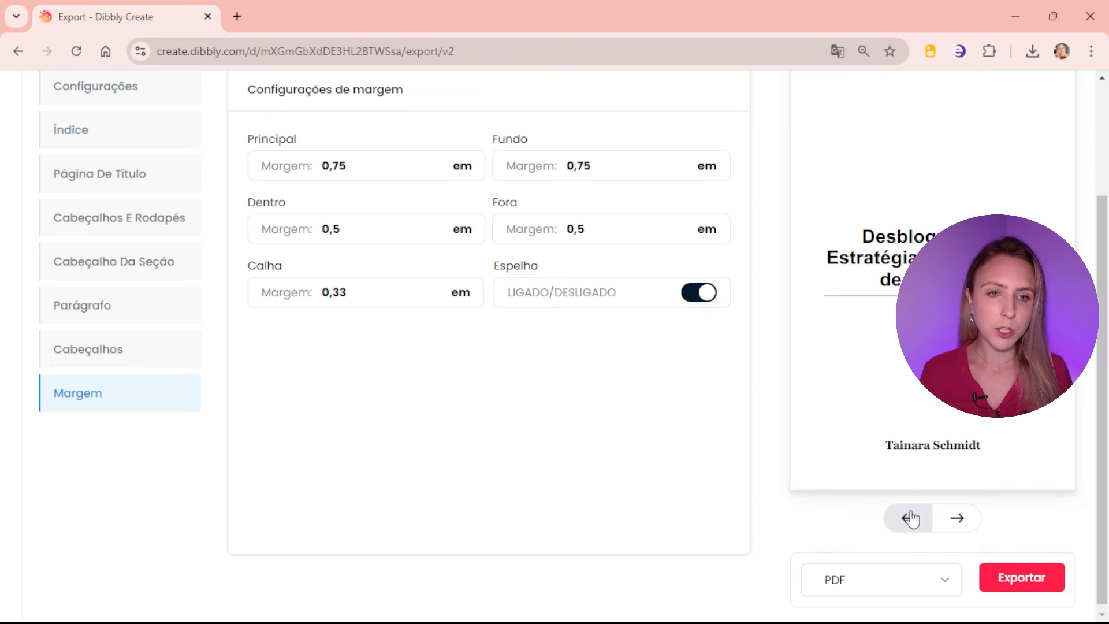
click(1009, 576)
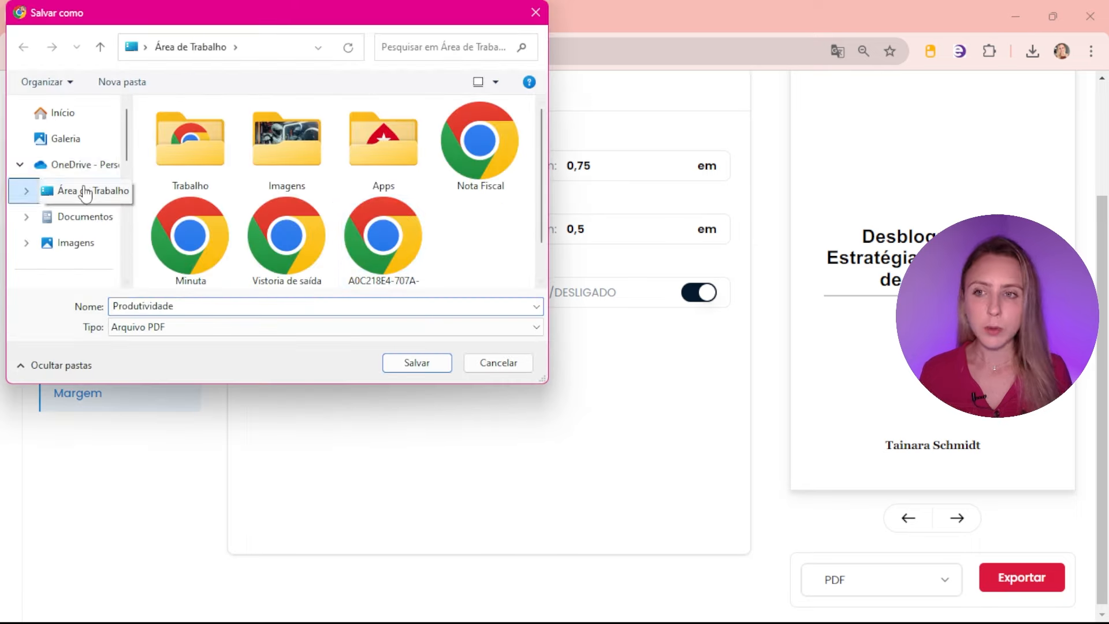
key(Return)
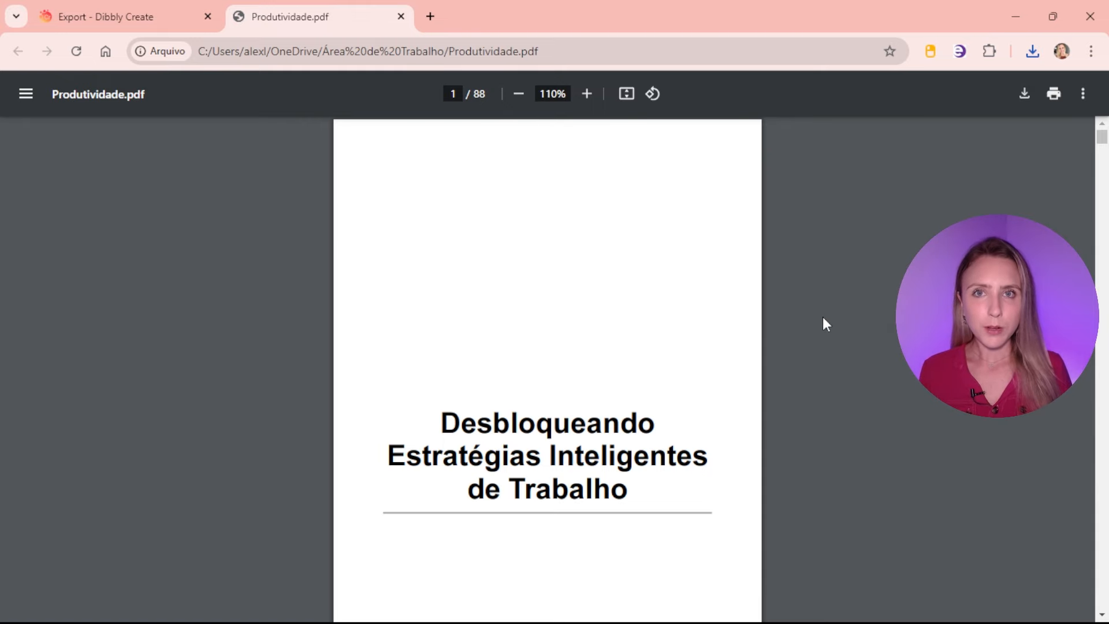
scroll(823, 320, down, 5)
scroll(822, 318, down, 20)
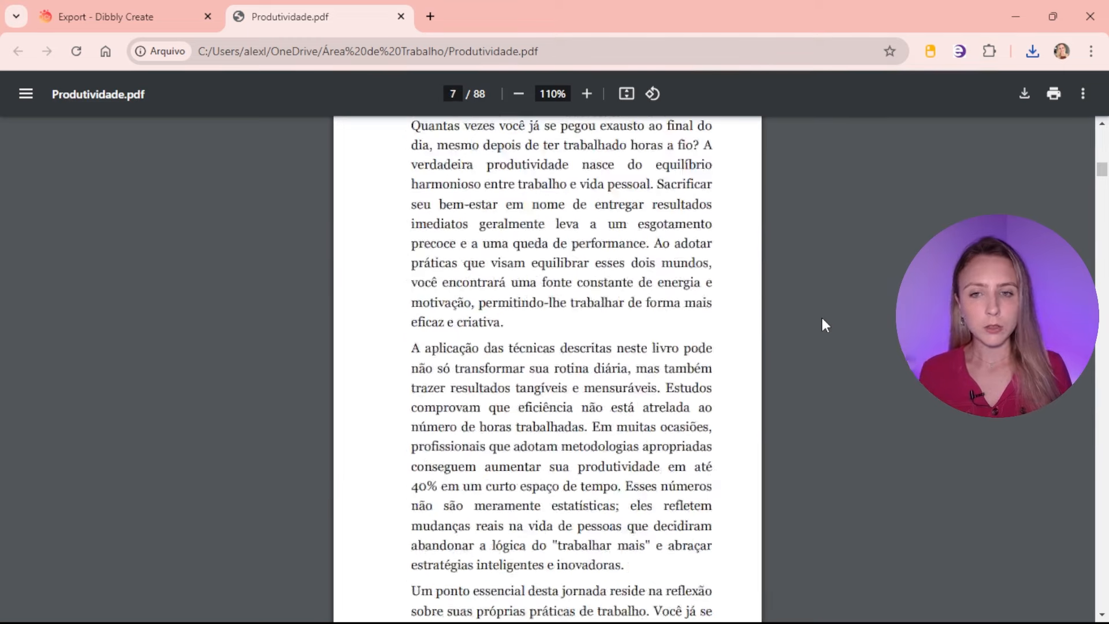
scroll(822, 319, down, 10)
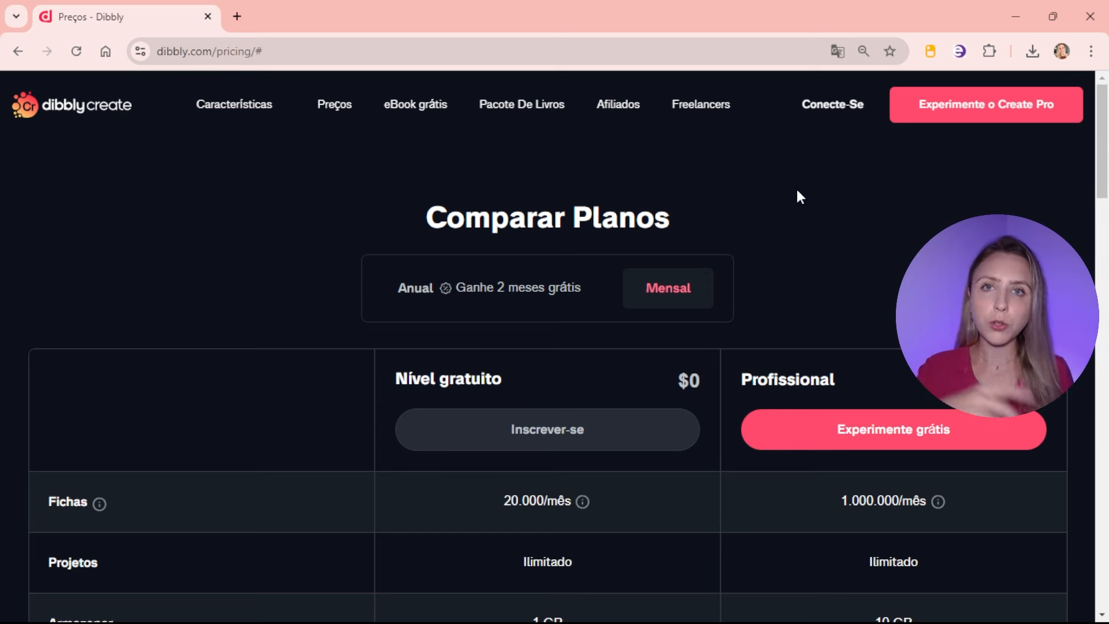
Step: Compare the monthly token allowances of the free and professional plans on Dibbly's pricing page and read the explanation of tokens
scroll(808, 257, down, 3)
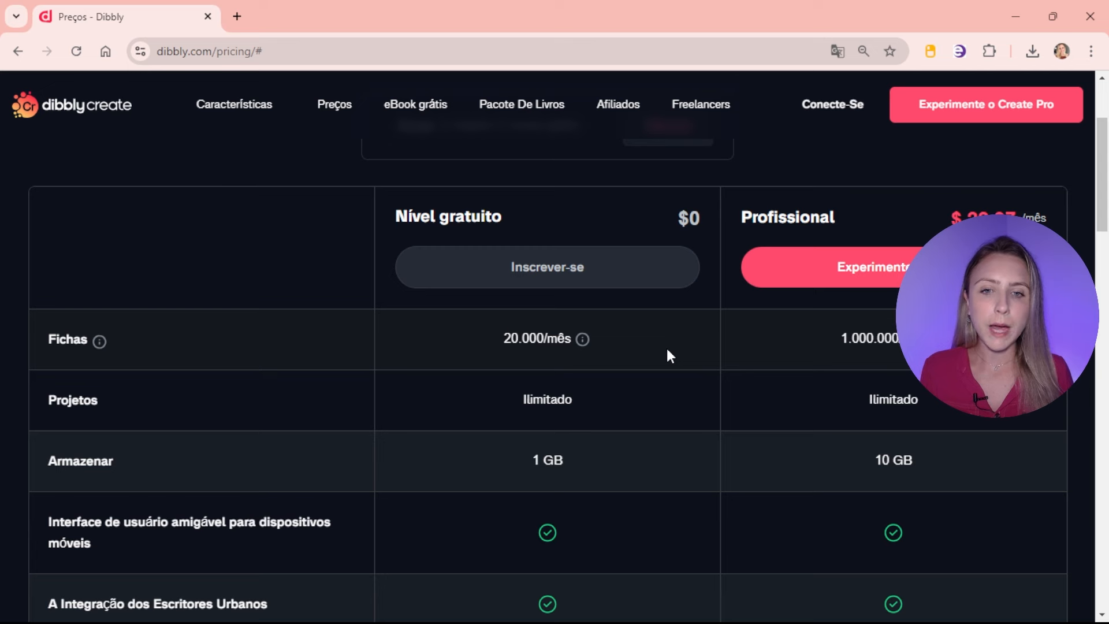
scroll(668, 350, up, 1)
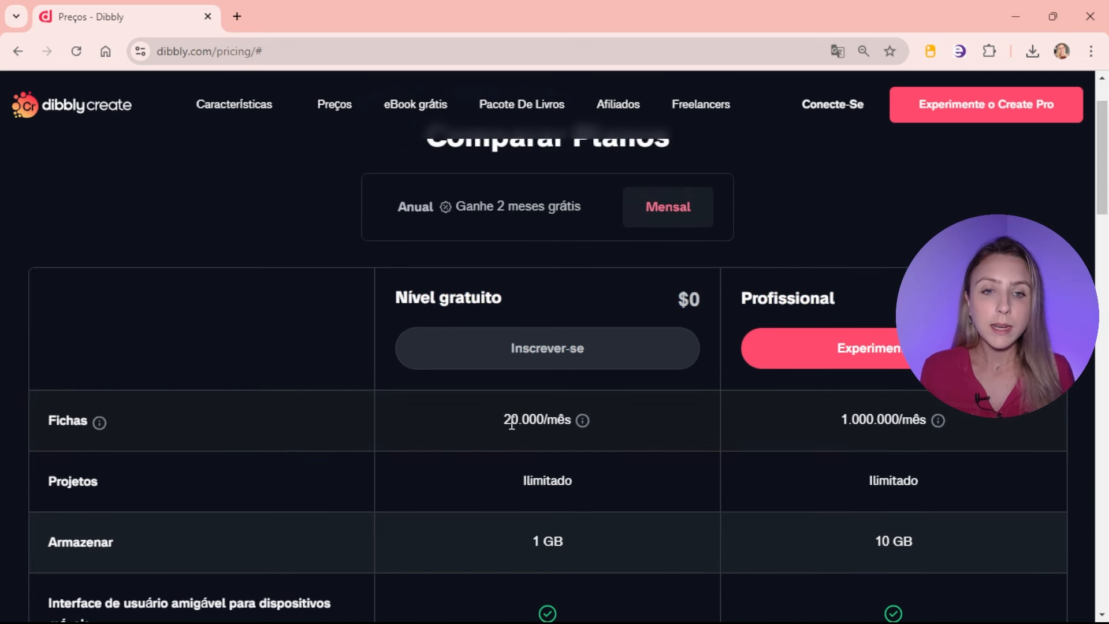
drag(481, 419, 530, 431)
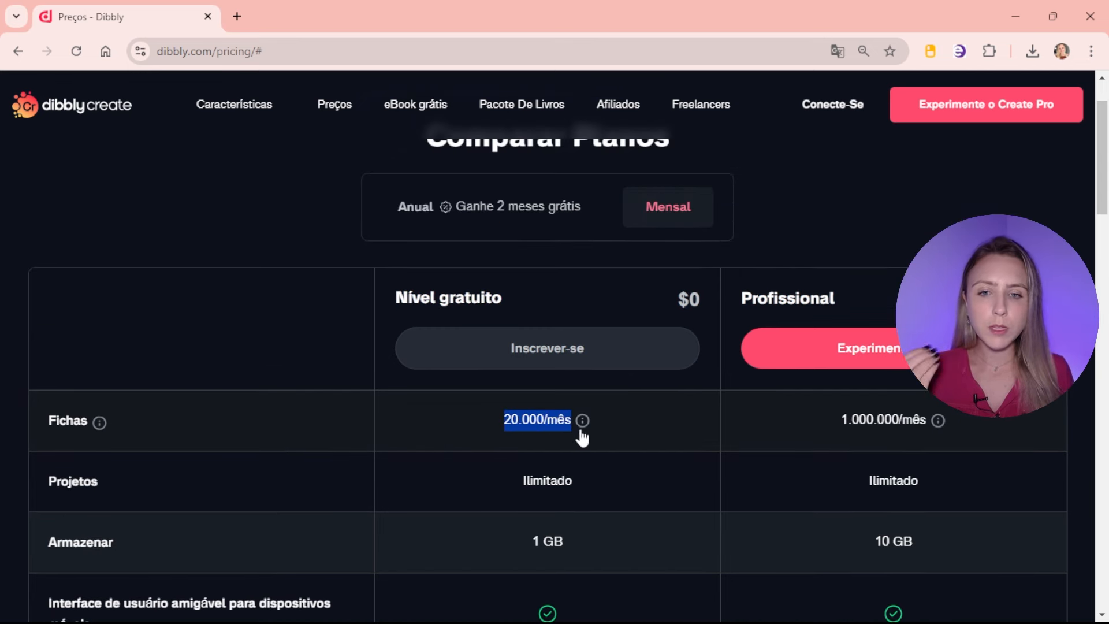
click(600, 427)
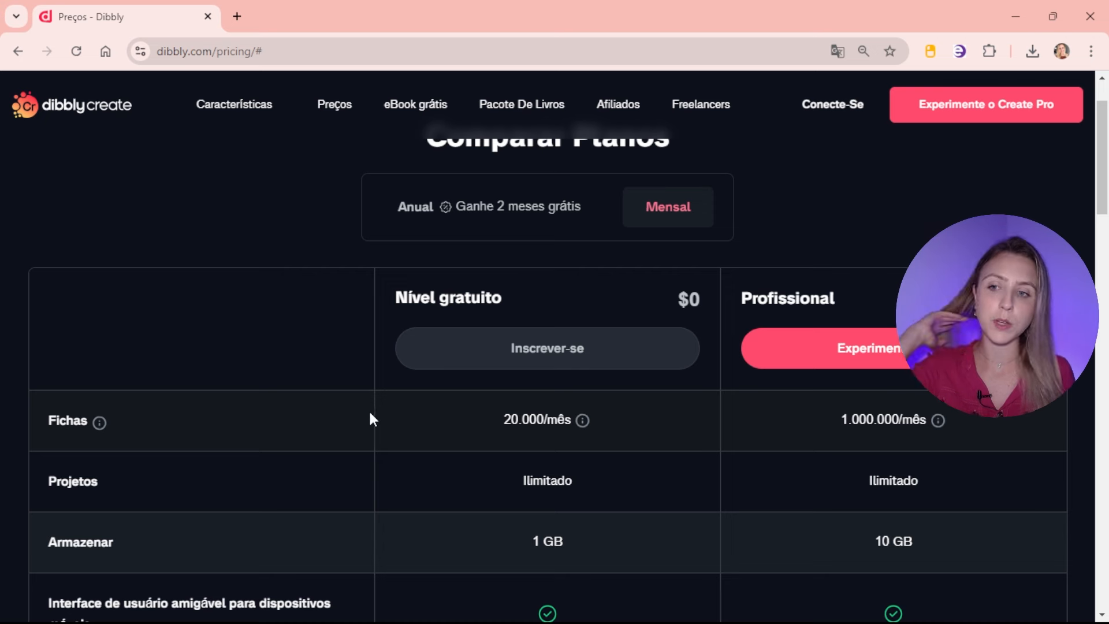
mouse_move(100, 426)
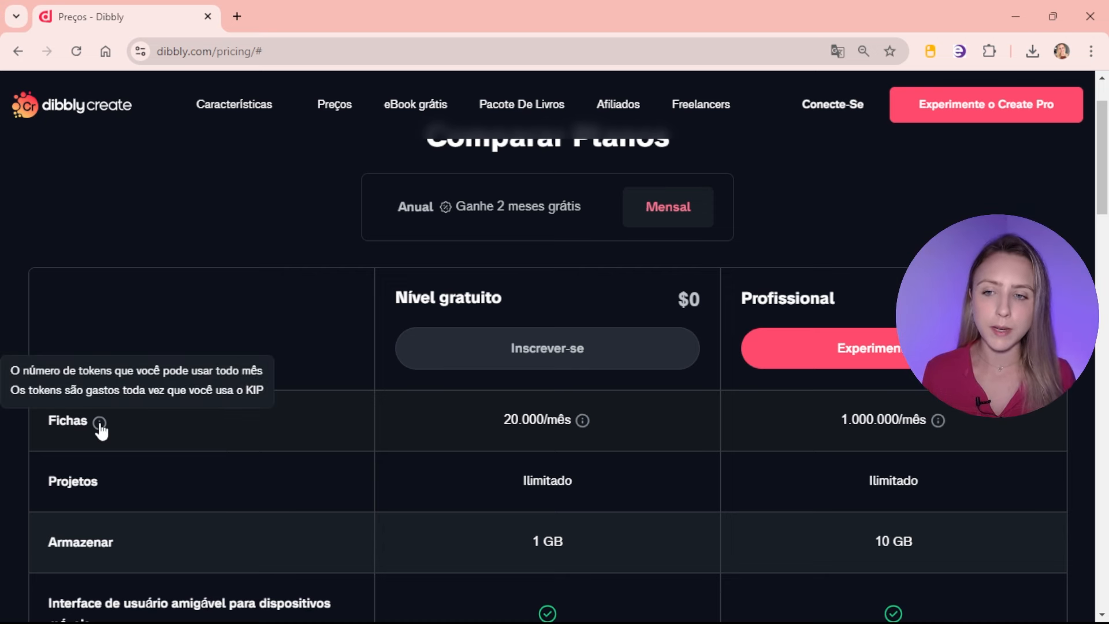
scroll(591, 376, down, 2)
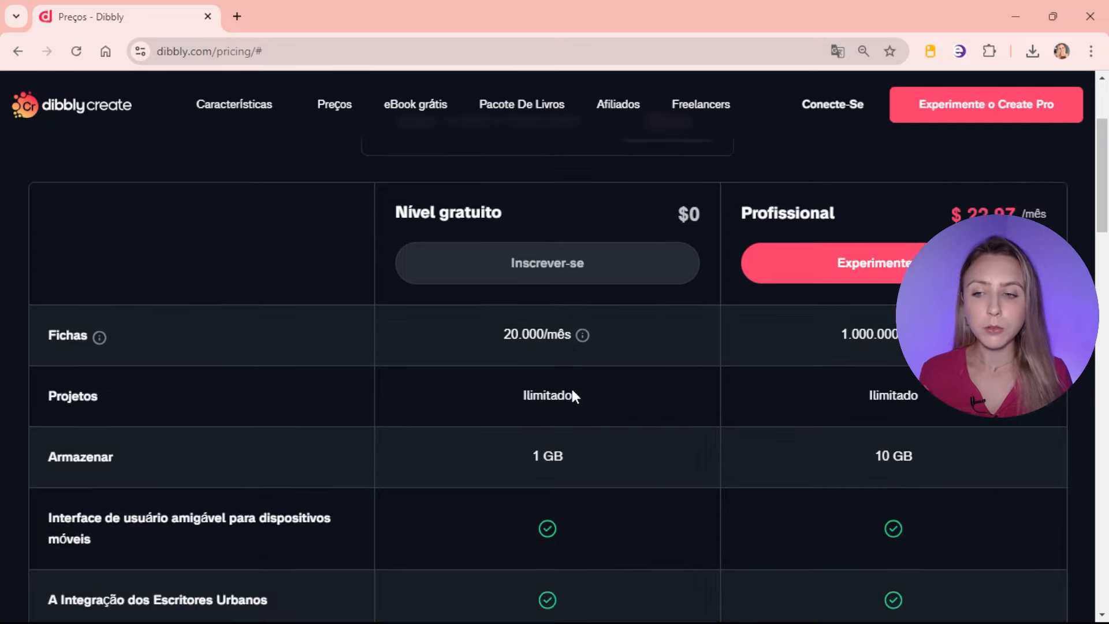
Step: Examine which writing, generation and export features the free and professional plans include in the plan comparison table
scroll(575, 392, down, 15)
scroll(774, 295, up, 6)
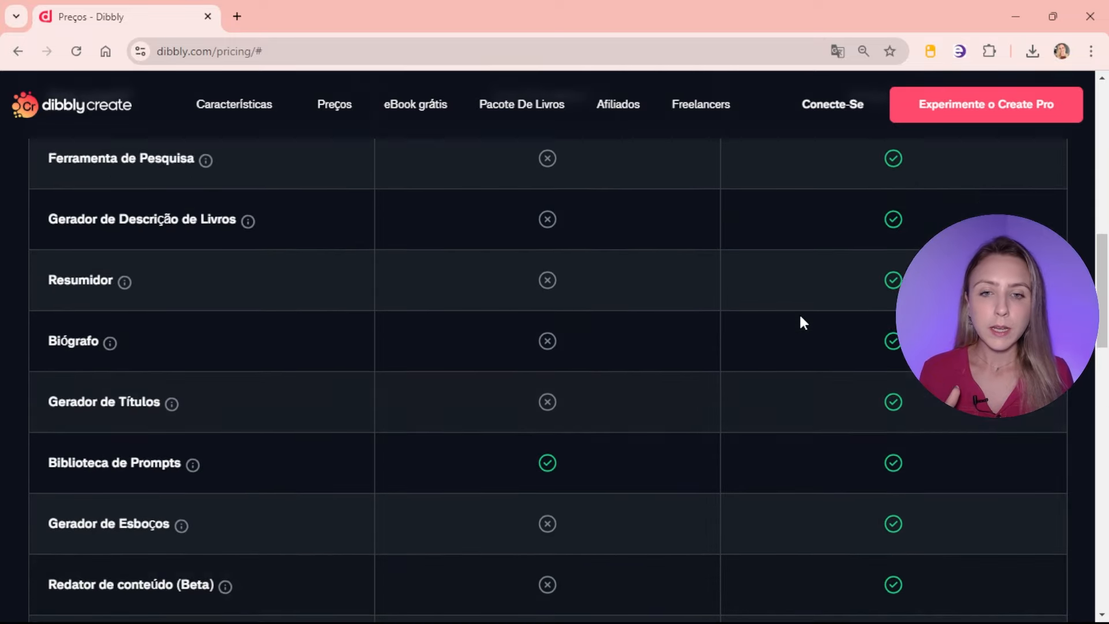
scroll(802, 319, up, 11)
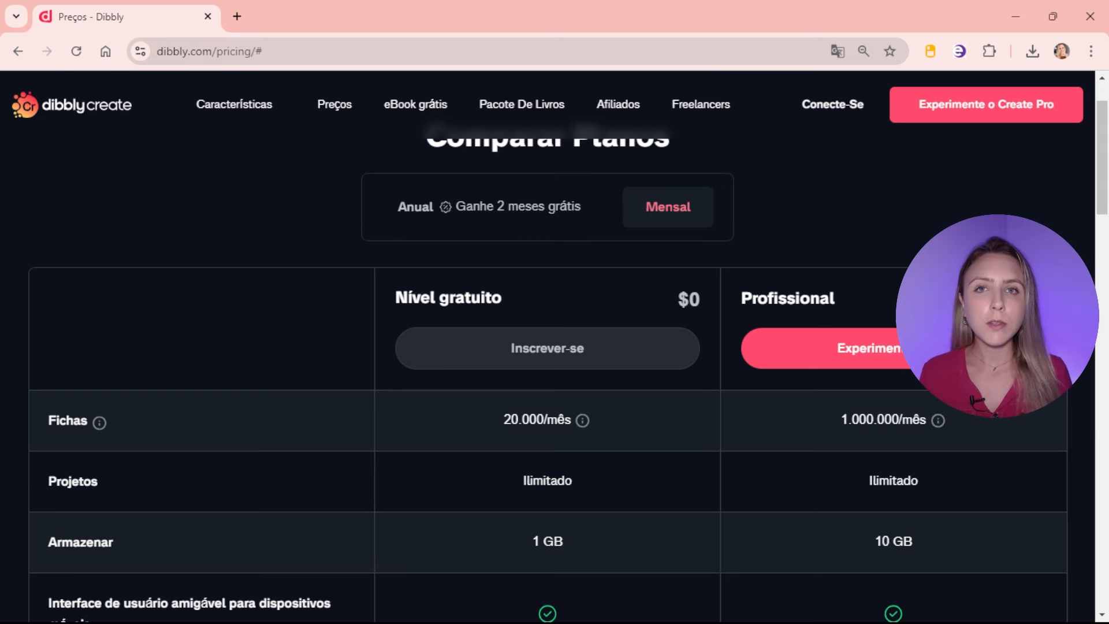
scroll(555, 347, up, 2)
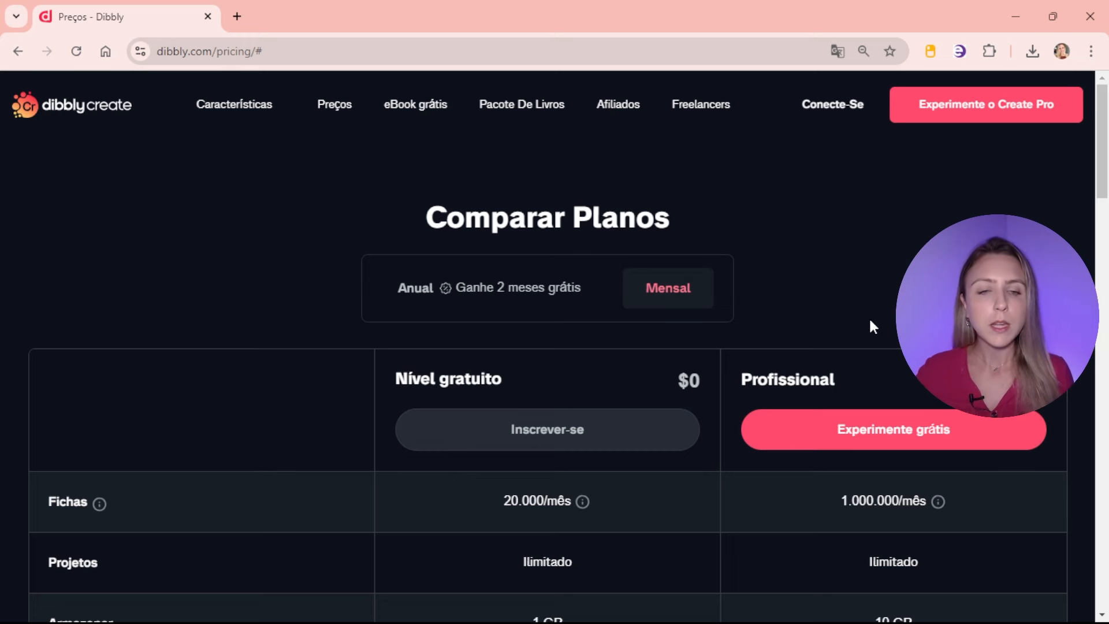
scroll(881, 315, down, 4)
scroll(881, 314, up, 4)
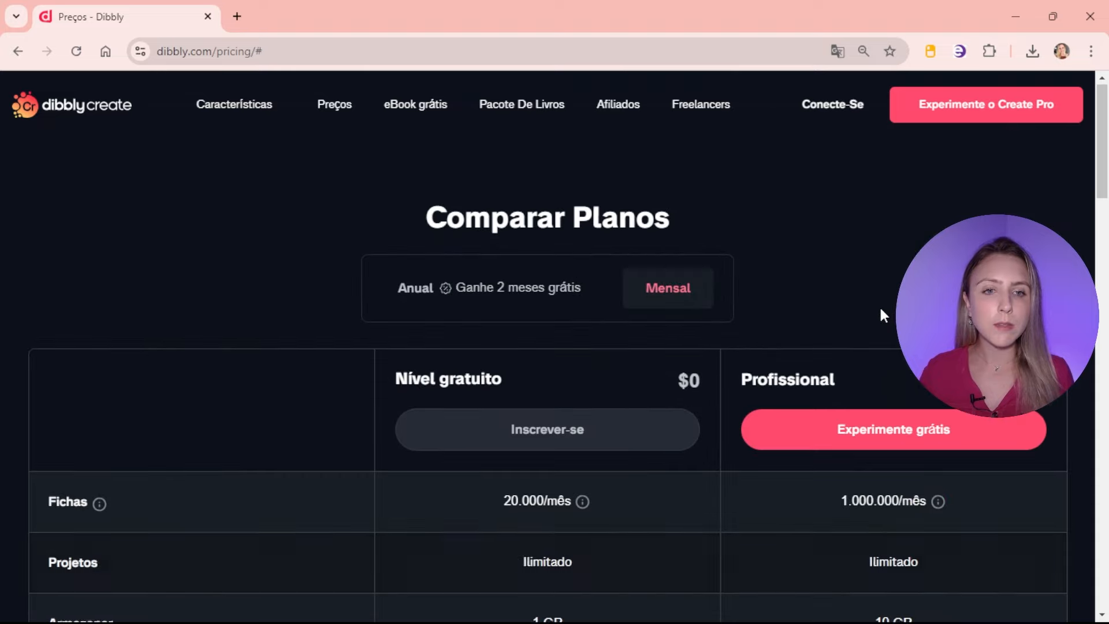
scroll(881, 315, down, 5)
scroll(881, 315, down, 20)
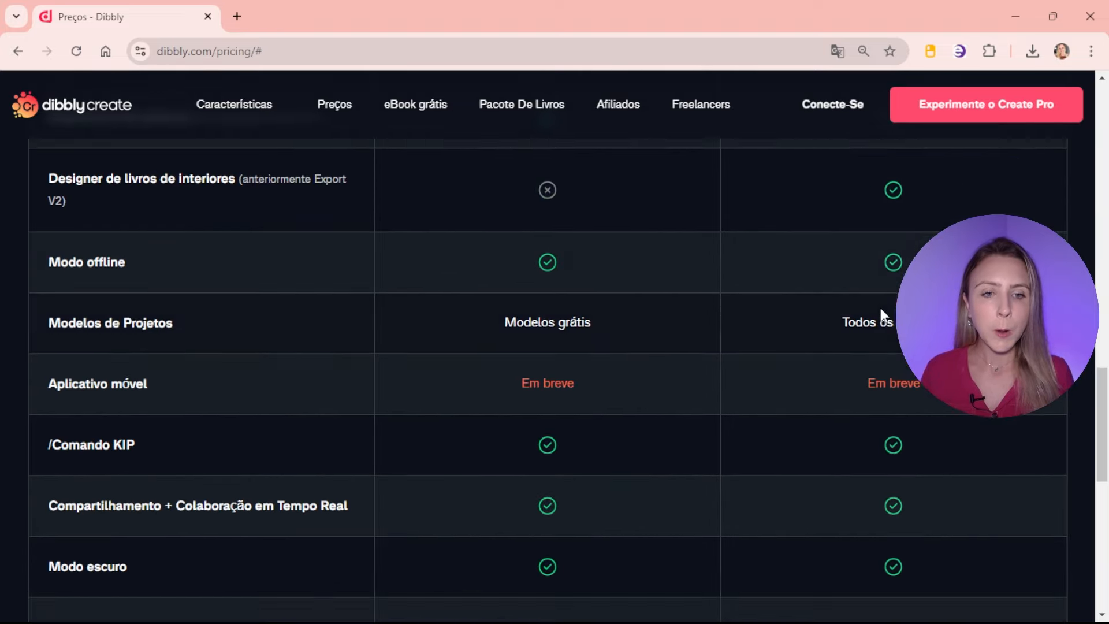
scroll(881, 312, up, 20)
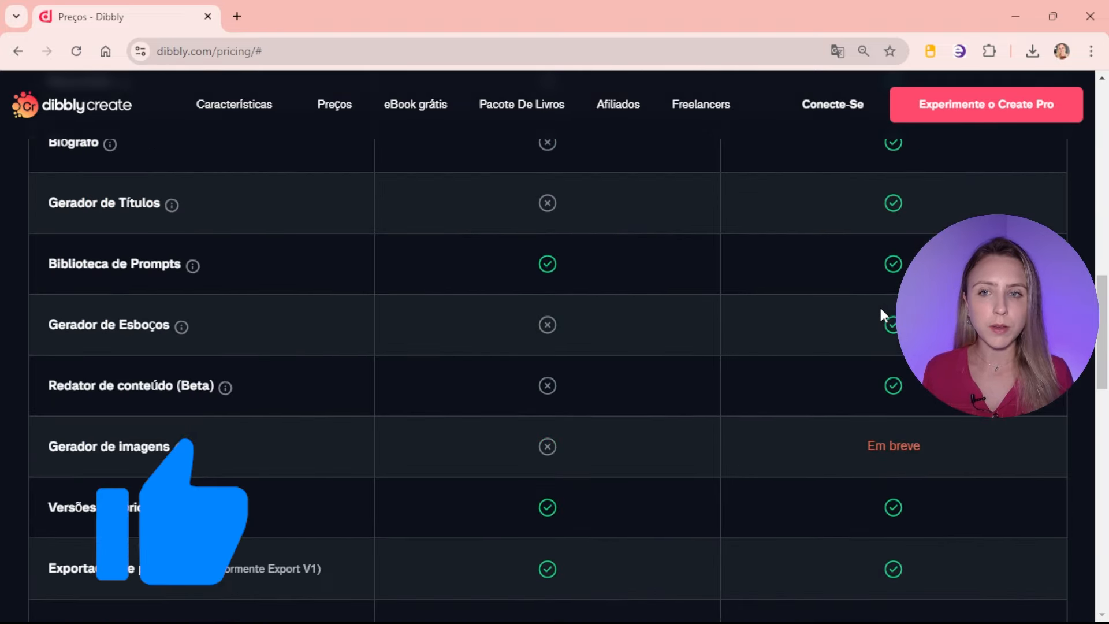